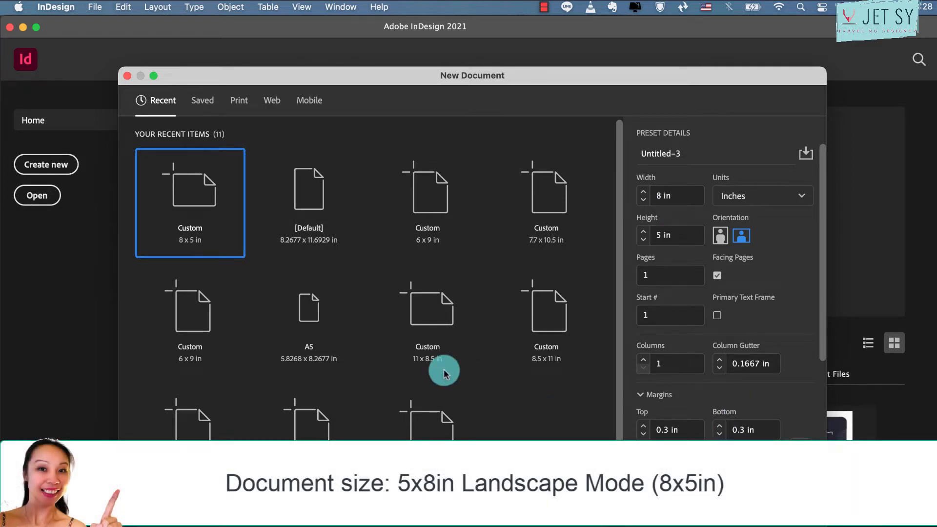
Create a new 8 x 5 in landscape document and turn on Overprint Preview
key("Return")
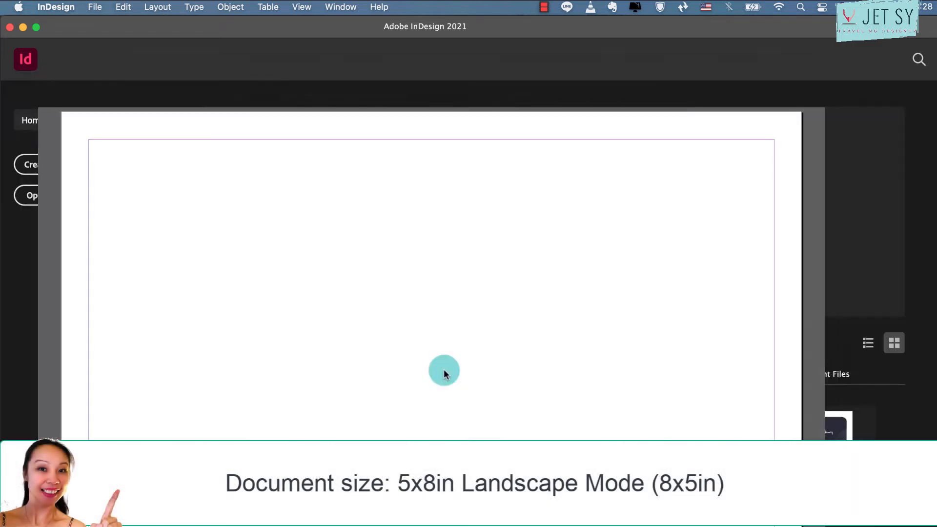
left_click(340, 6)
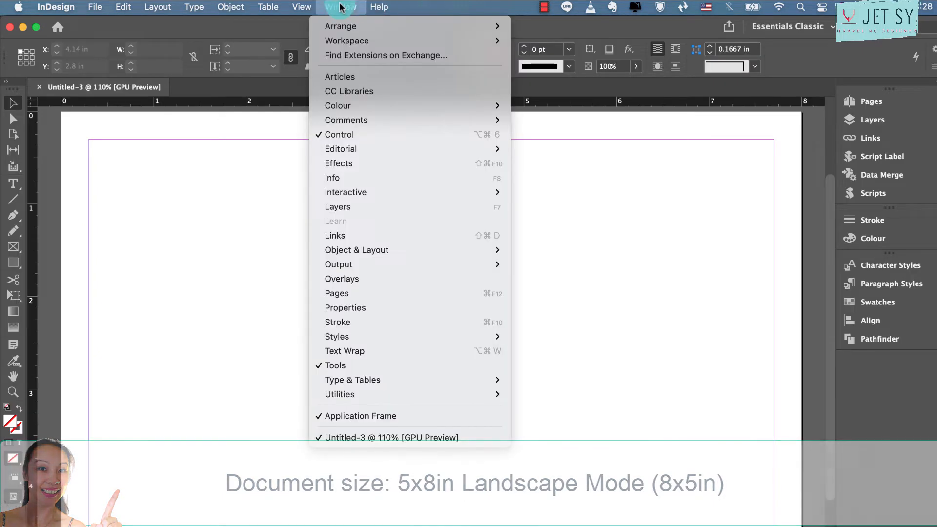
mouse_move(302, 7)
key("alt+shift+super+y")
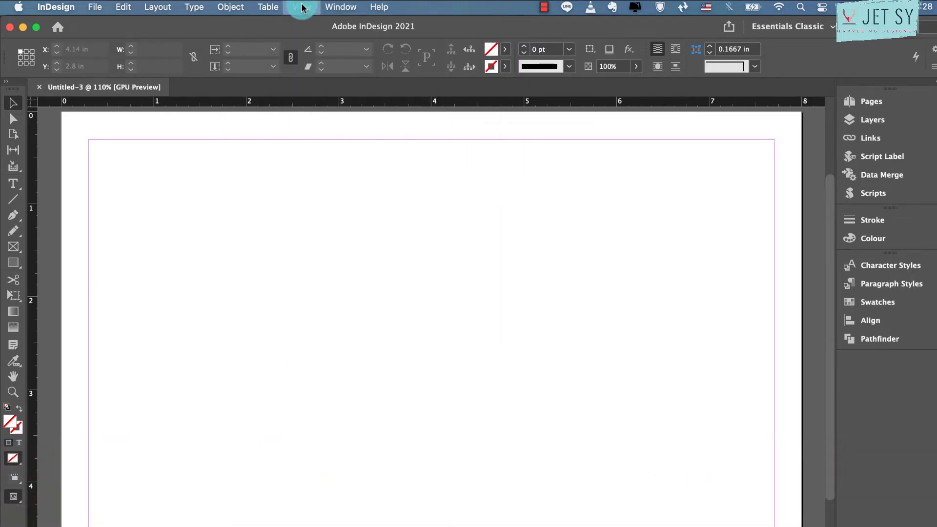
Draw a banner rectangle across the full page width along the top edge, about 8.04 in wide and 0.57 in high
left_click(15, 263)
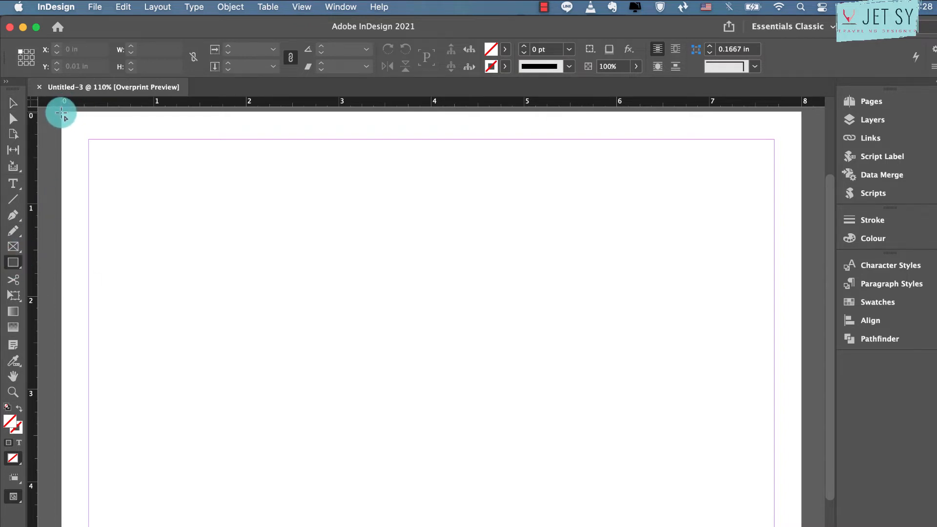
mouse_move(62, 112)
left_mouse_down()
mouse_move(249, 138)
mouse_move(798, 167)
left_mouse_up()
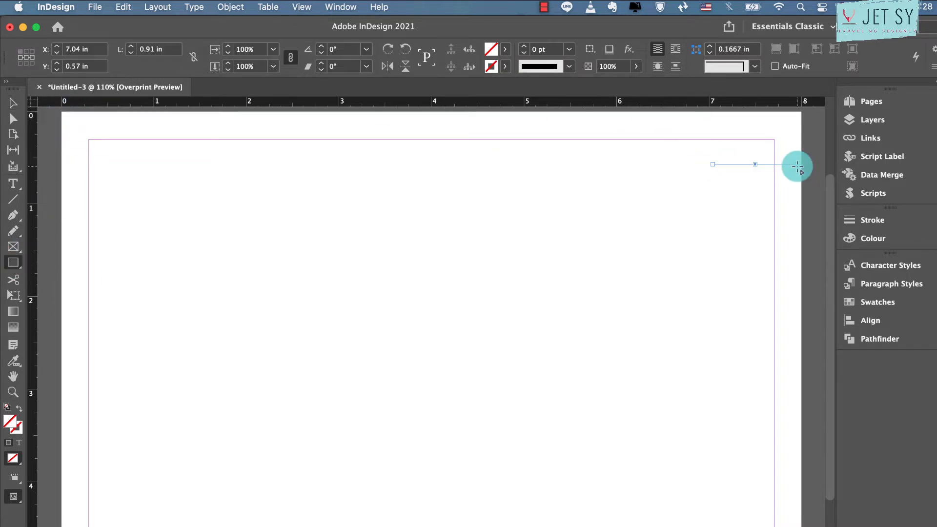
key("super+z")
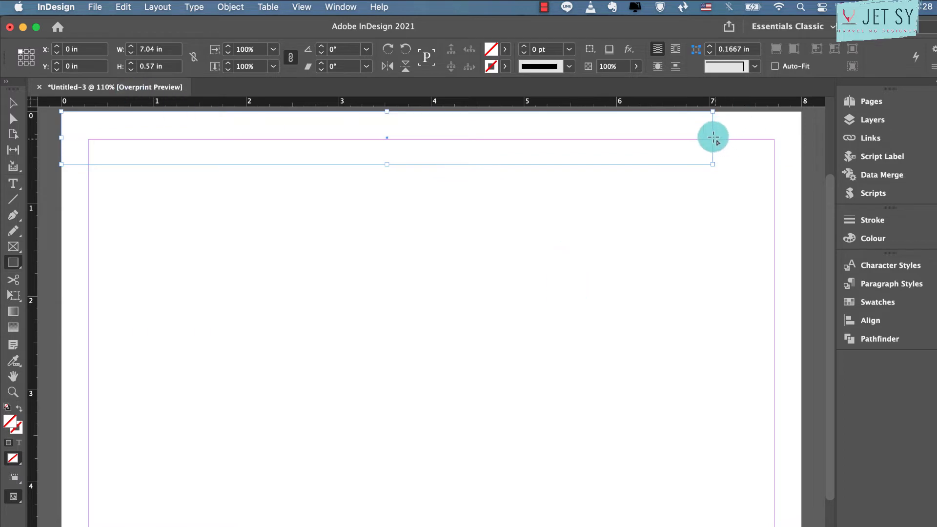
left_click(12, 101)
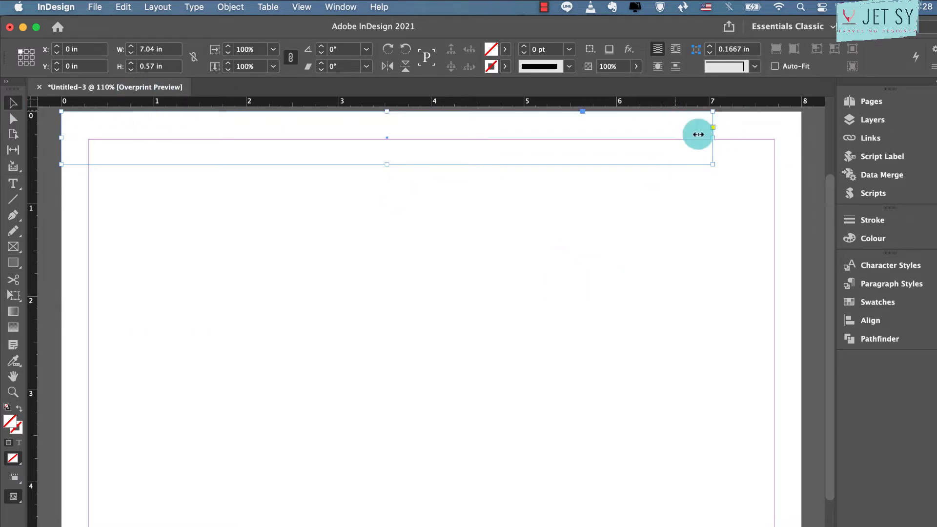
left_click_drag(698, 134, 805, 141)
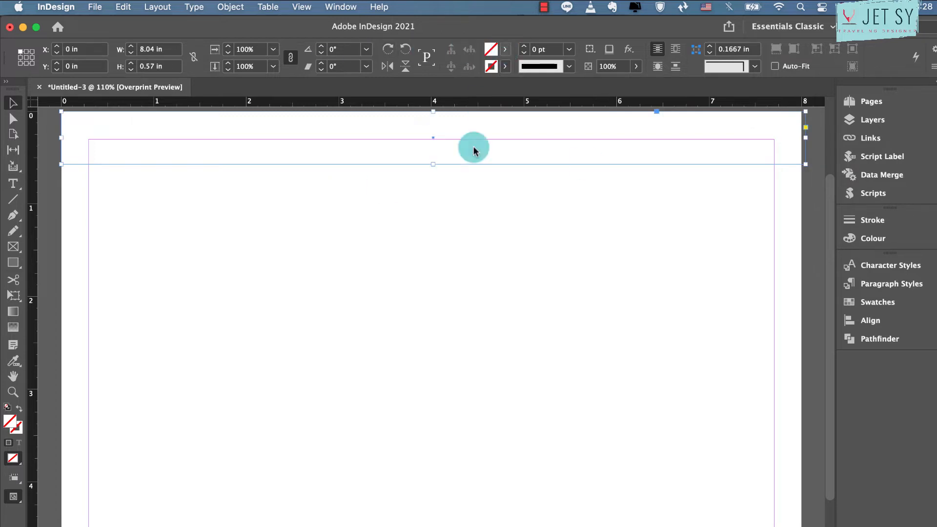
Fill the banner rectangle with the yellow swatch C=0 M=0 Y=100 K=0 at a 35% tint
left_click(505, 49)
left_click(412, 176)
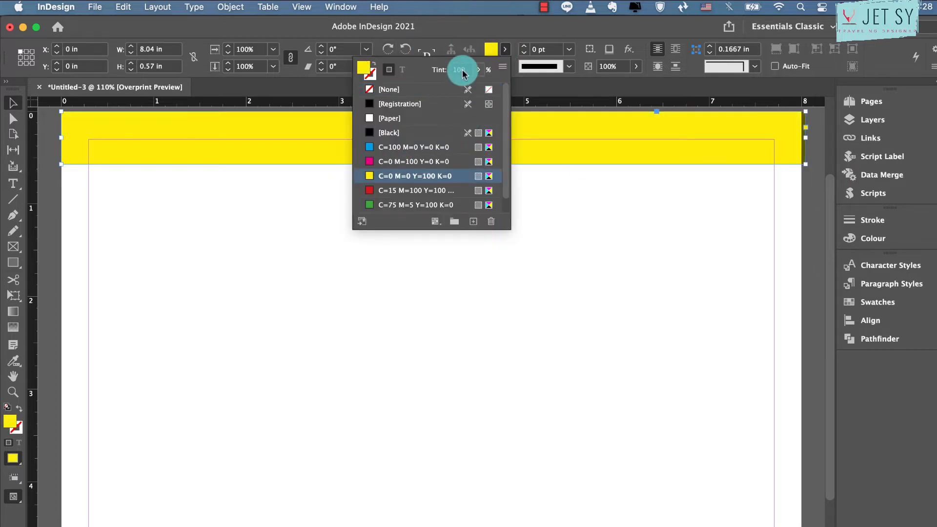
type("3")
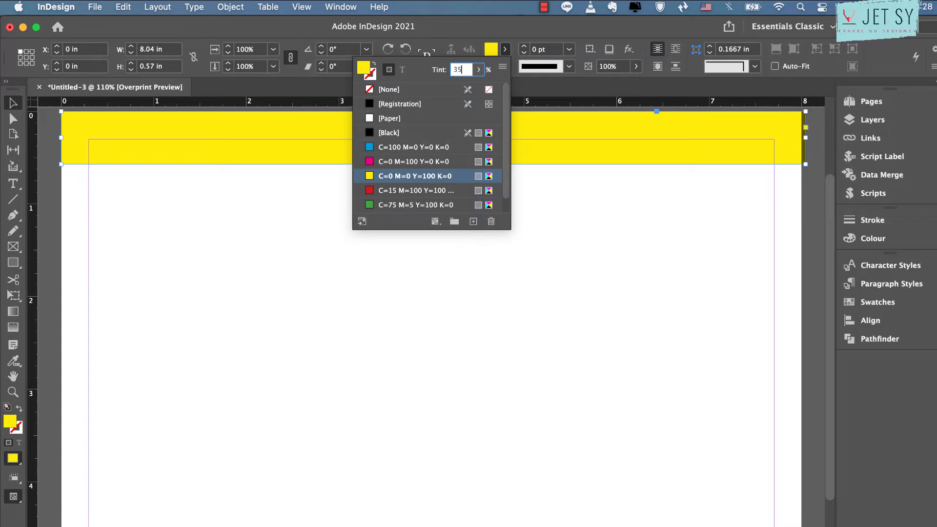
type("5")
key("Return")
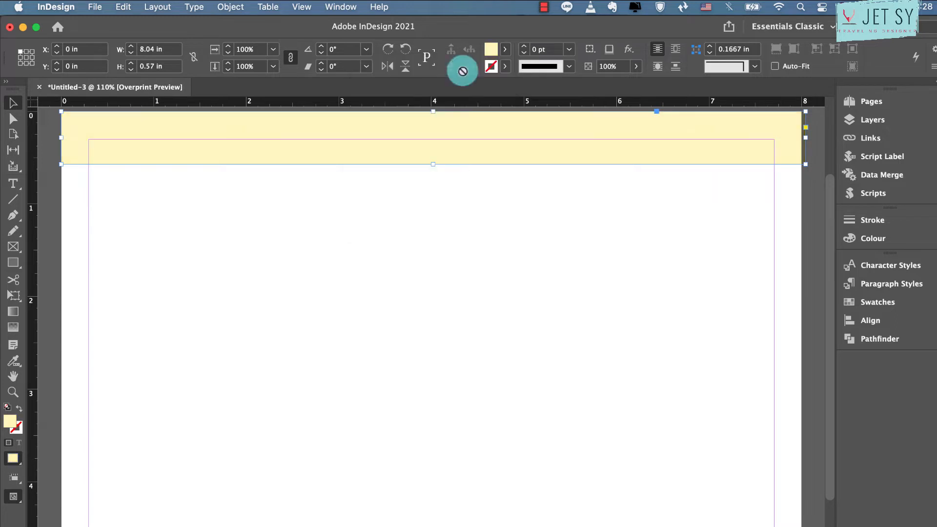
Add a text frame below the banner reading "New Week, New Goals" and centre its text
left_click(13, 183)
left_click_drag(301, 179, 572, 237)
type("New Week, New Goals")
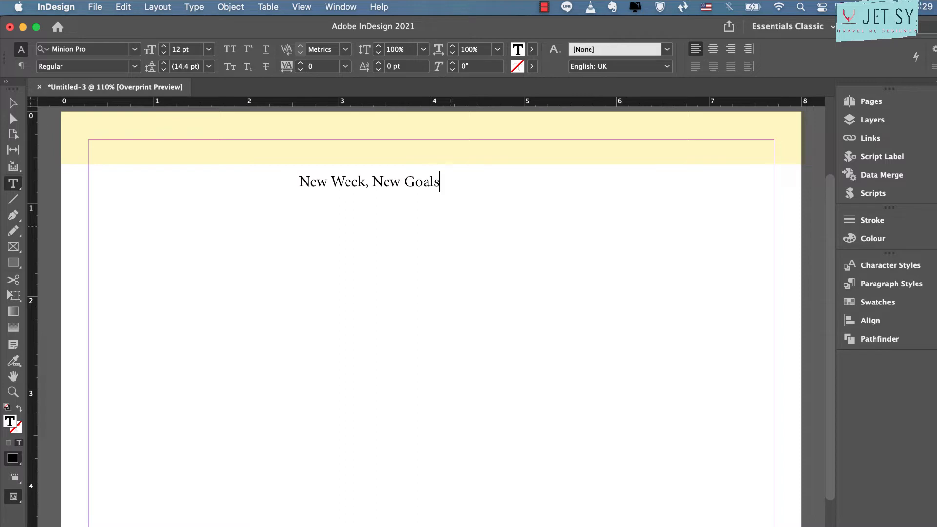
key("super+a")
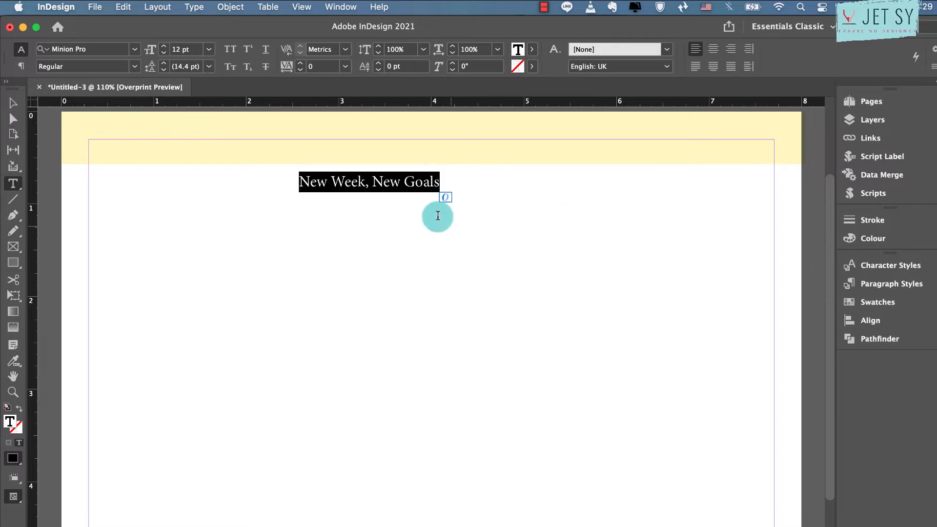
left_click(714, 49)
Format the "New Week, New Goals" title in the Marrisa font at 30 pt
left_click(108, 49)
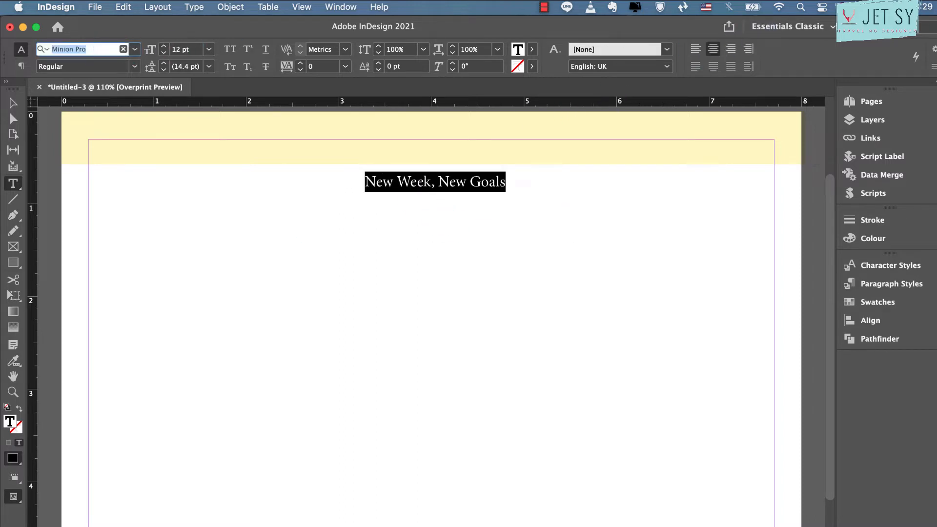
type("m")
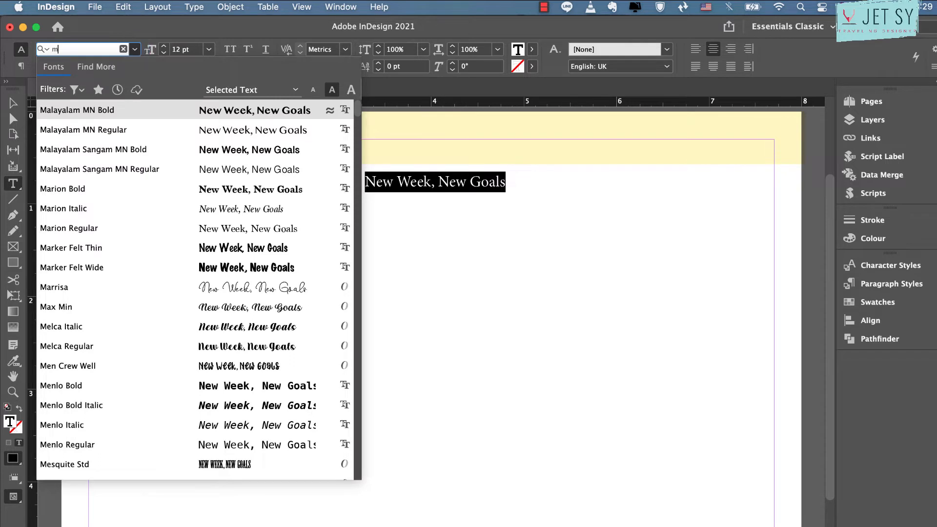
type("ari")
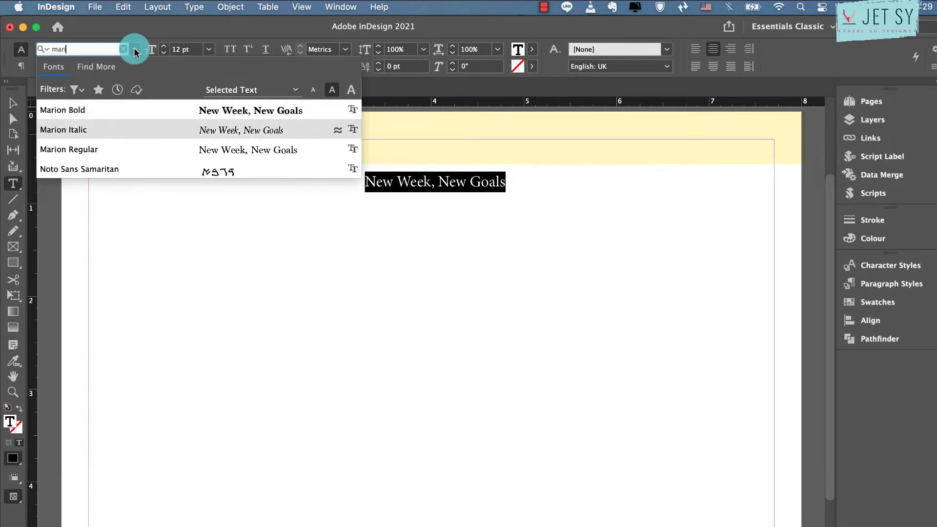
key("Up")
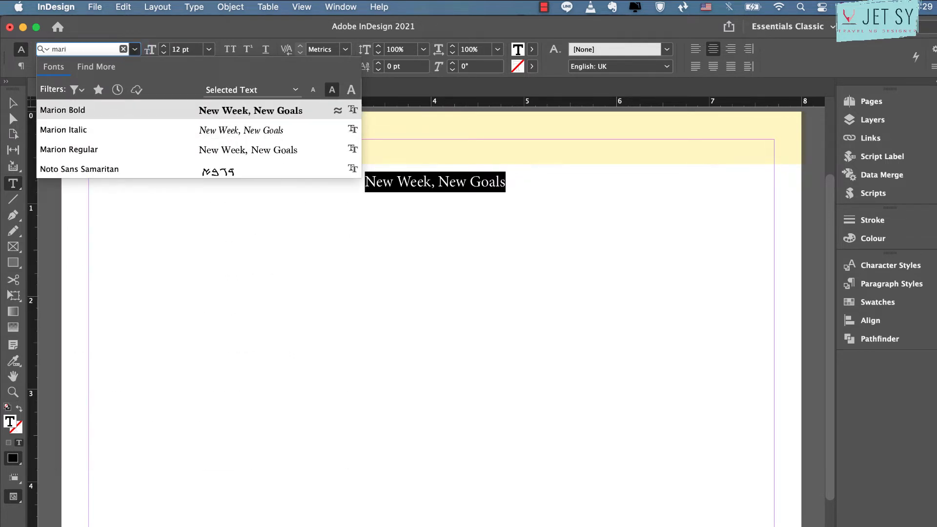
key("BackSpace")
type("r")
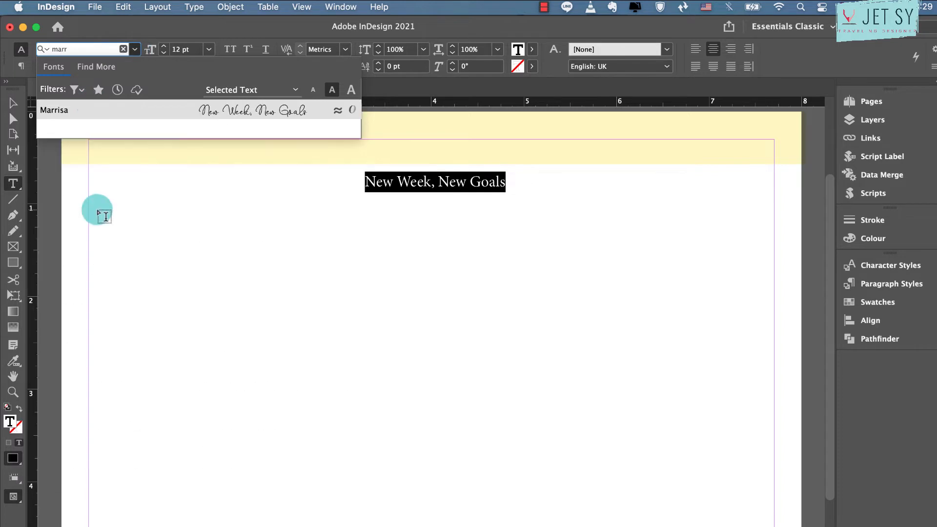
left_click(209, 107)
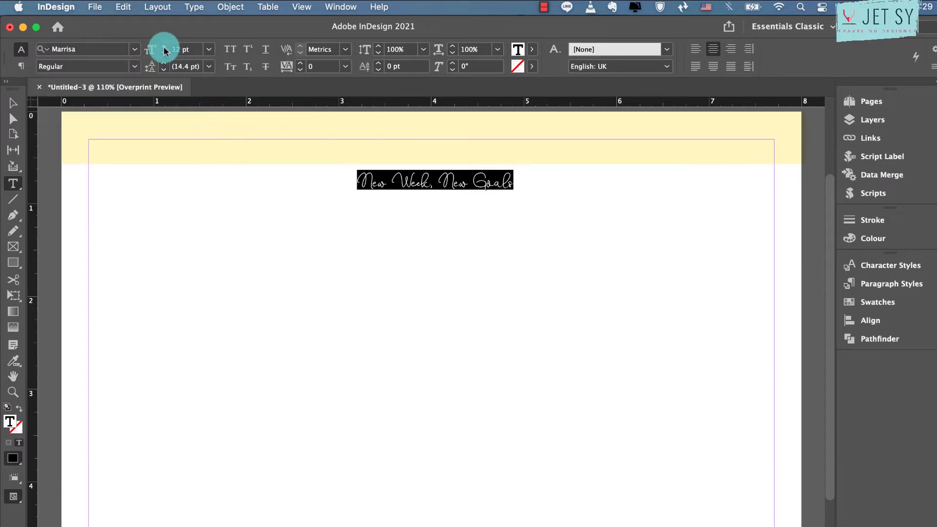
left_click(209, 49)
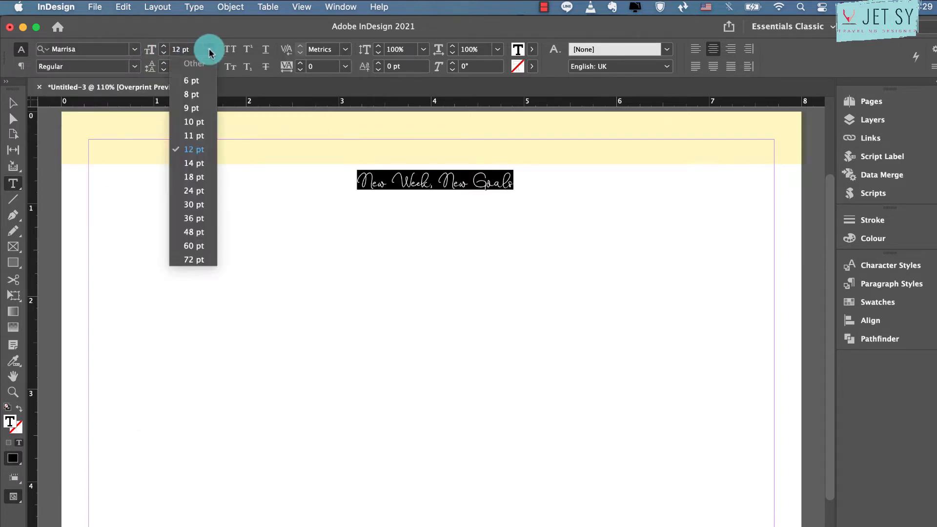
left_click(193, 205)
Widen the title frame to about 4.24 in, fit its height to the text, and centre it horizontally on the banner
left_click(23, 109)
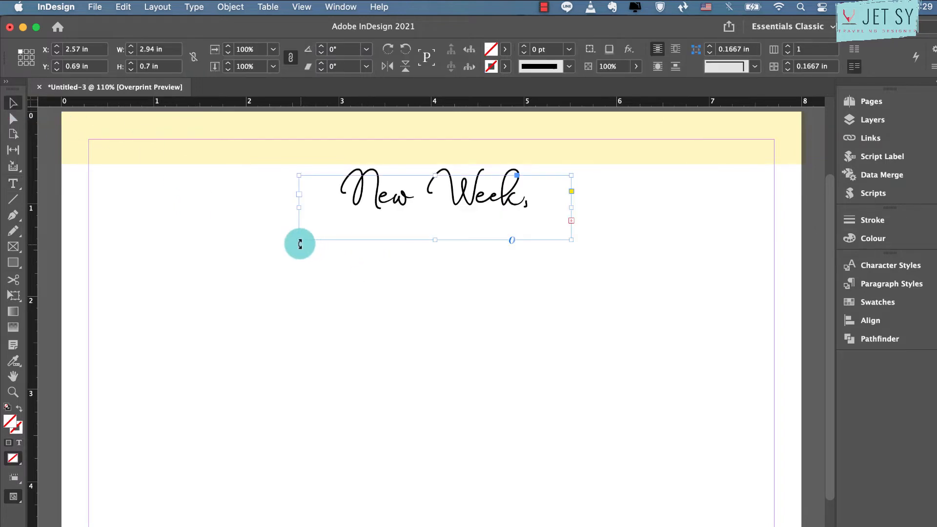
left_click_drag(301, 240, 179, 243)
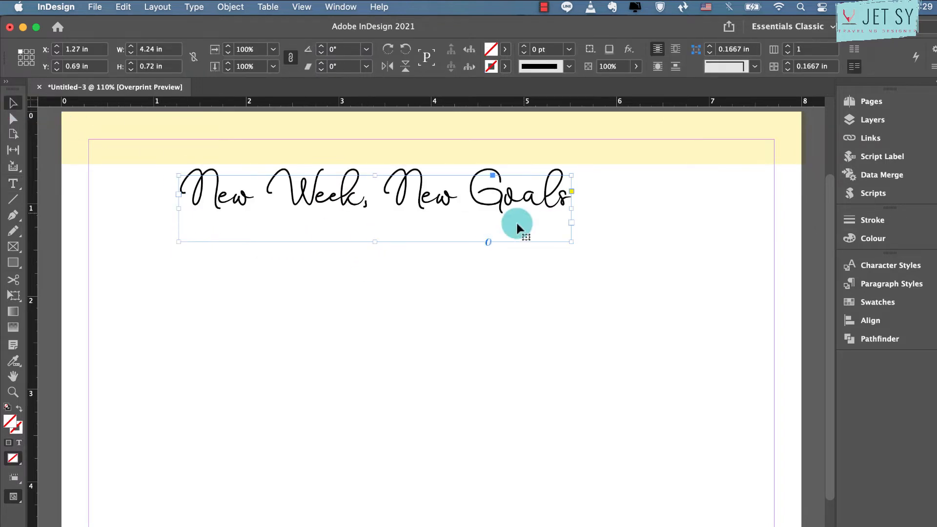
double_click(375, 241)
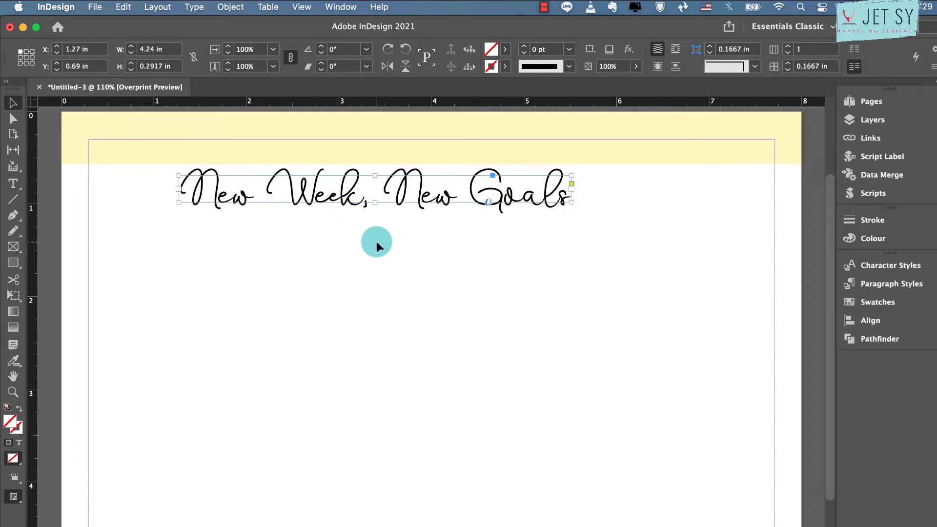
left_click_drag(431, 197, 491, 155)
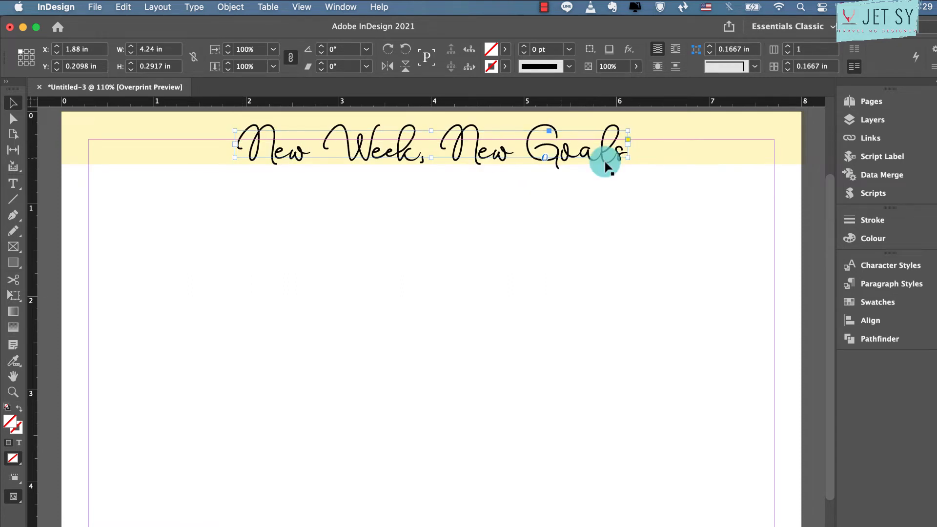
Extend the yellow banner's lower edge slightly downward to leave more space beneath the title
left_click(647, 155)
left_click(441, 166)
left_click_drag(433, 165, 433, 176)
left_click(433, 228)
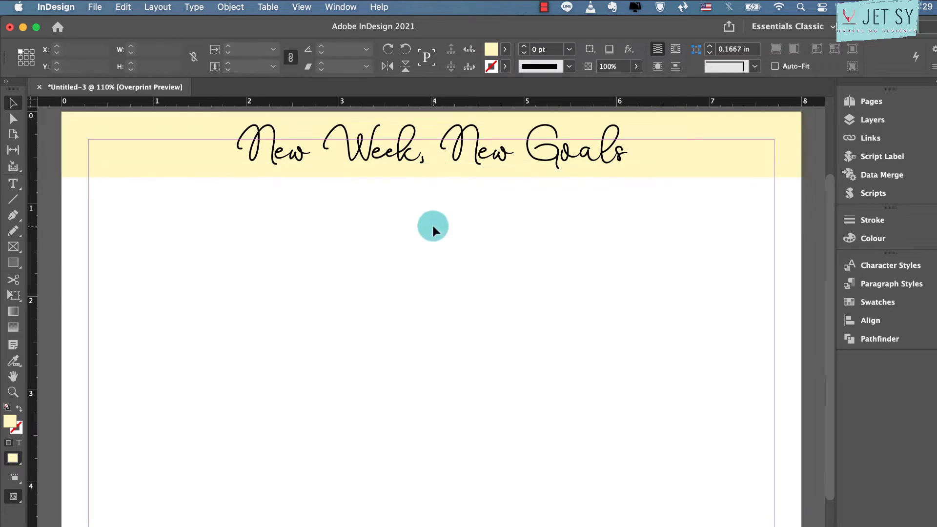
left_click(452, 173)
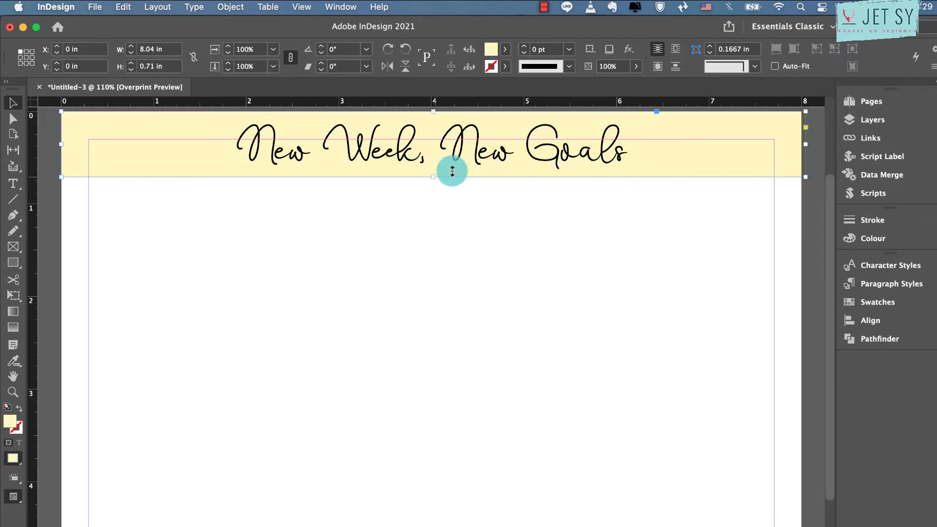
left_click_drag(452, 173, 435, 182)
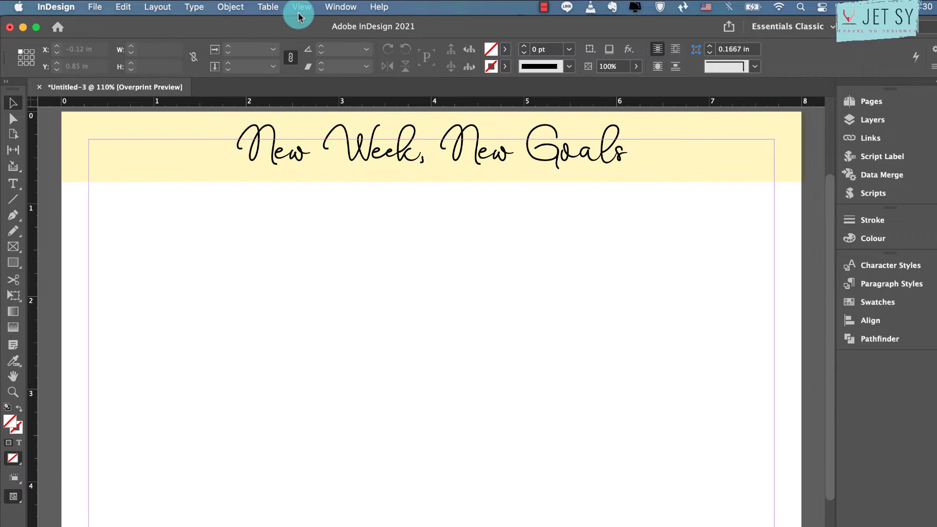
Create a table with 6 body rows and 1 column, about 4.67 in wide, below the banner from the page's left side
left_click(268, 7)
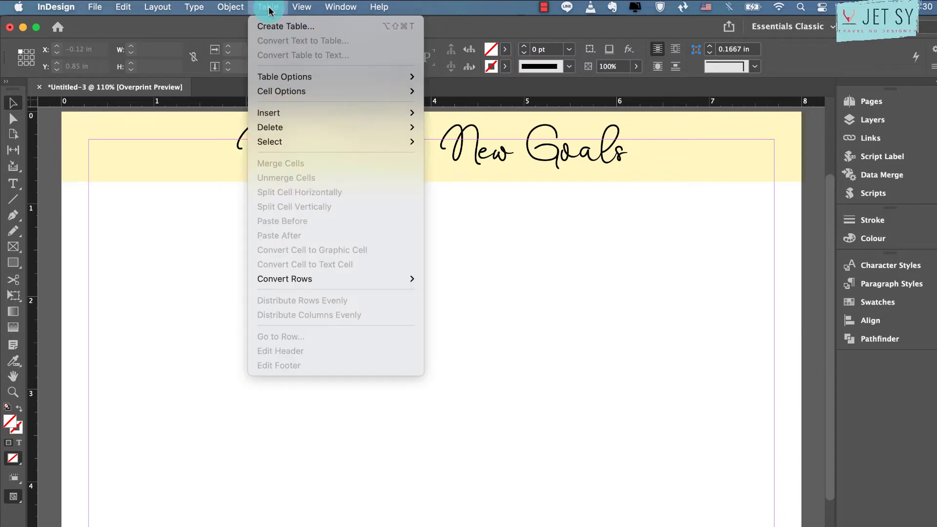
left_click(274, 19)
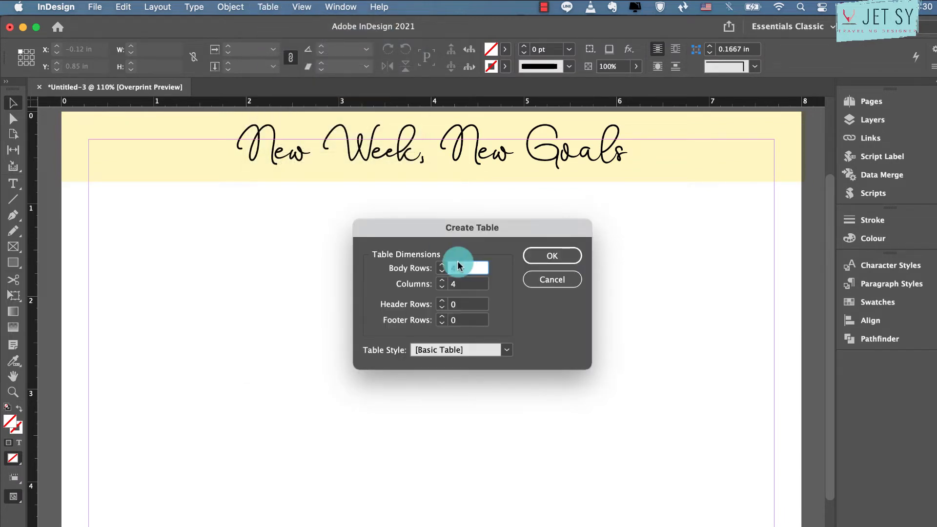
type("6")
left_click(552, 256)
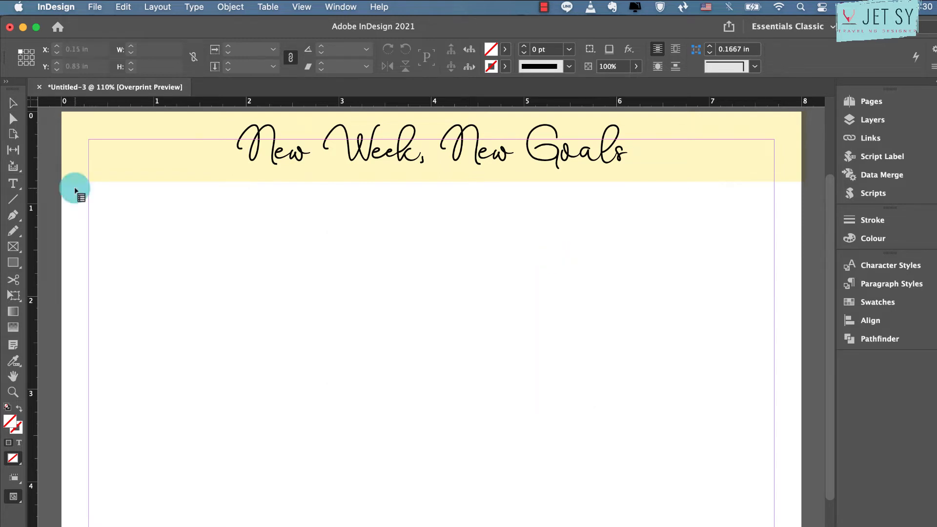
left_click_drag(76, 189, 509, 526)
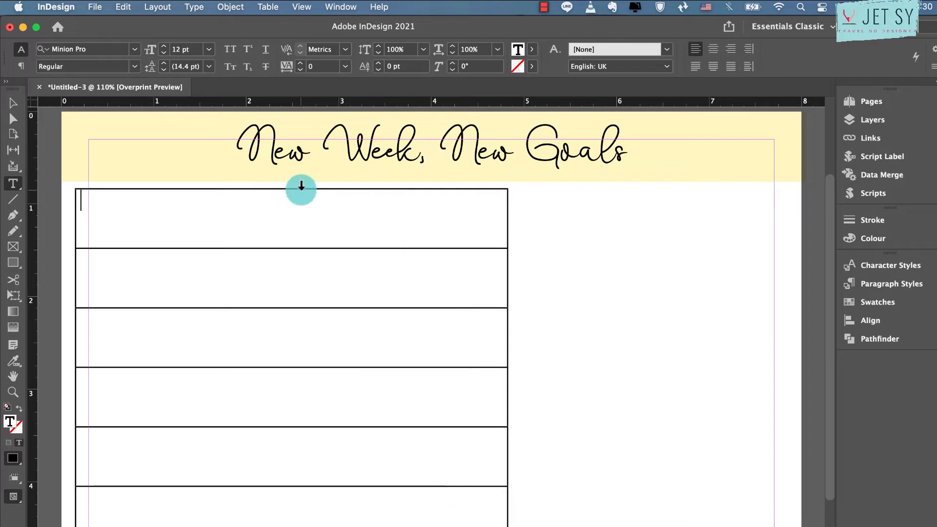
Fill the table's whole column with the yellow swatch C=0 M=0 Y=100 K=0
left_click(301, 187)
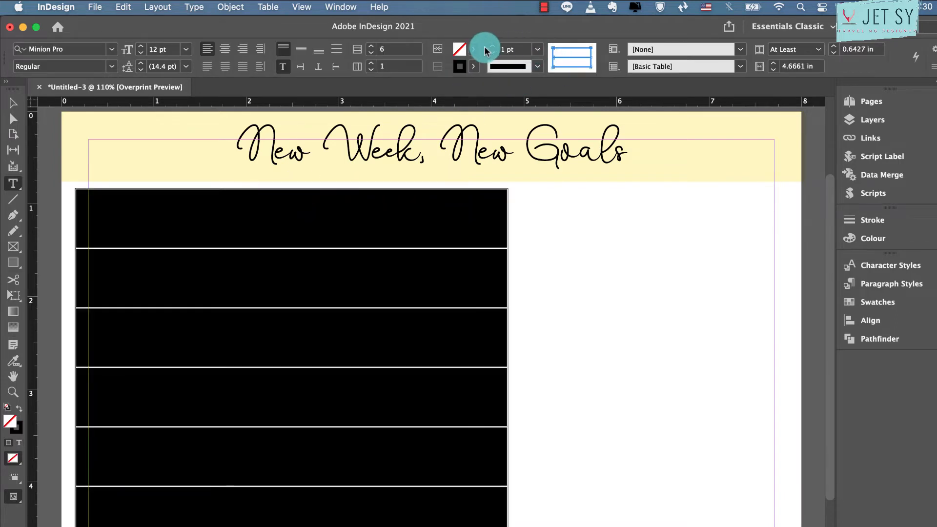
left_click(473, 69)
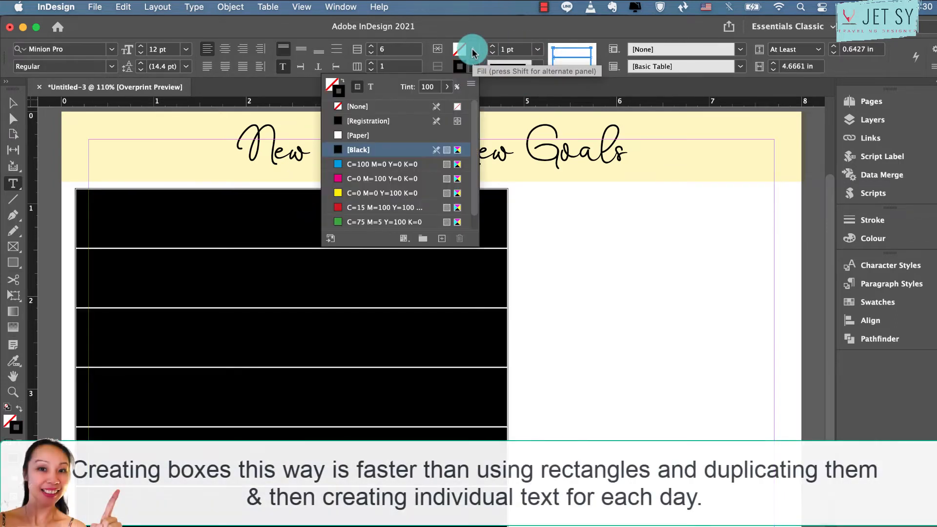
left_click(473, 49)
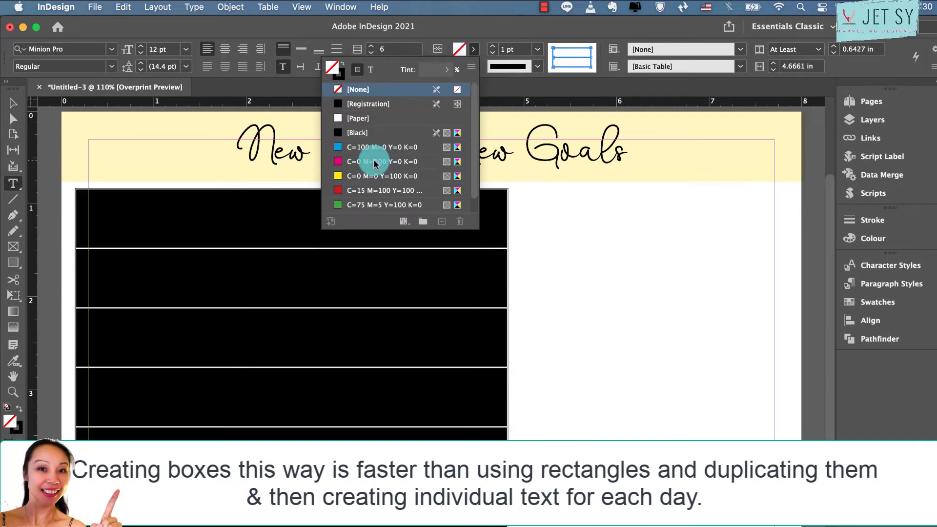
left_click(360, 175)
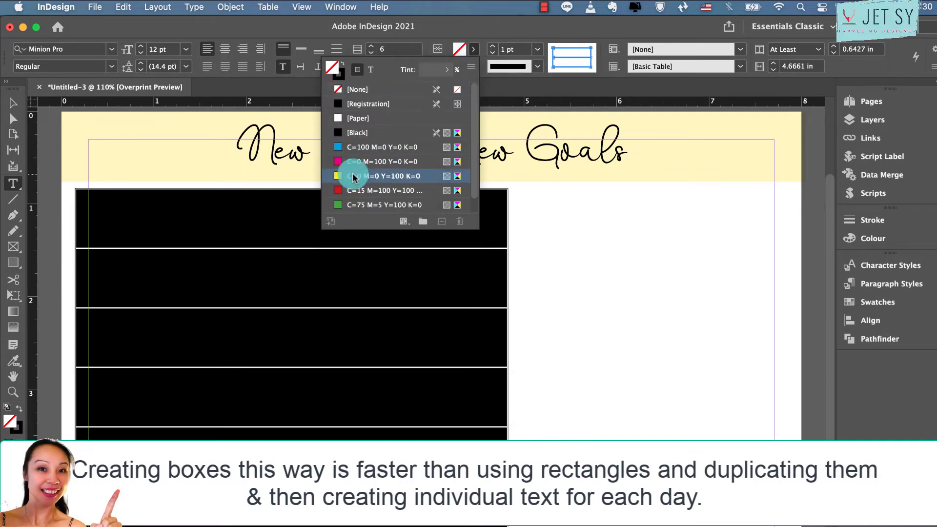
key("Escape")
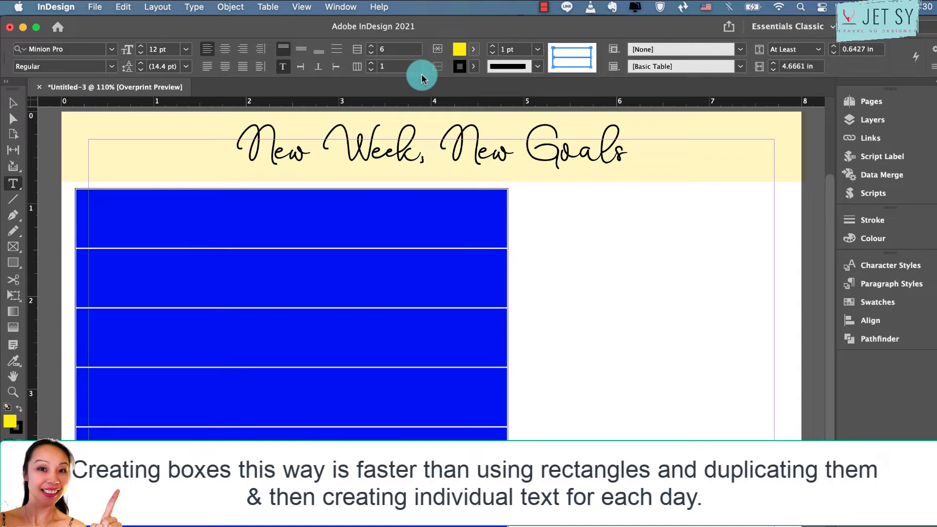
Try to set the tint of the table's yellow fill to 30%
left_click(474, 48)
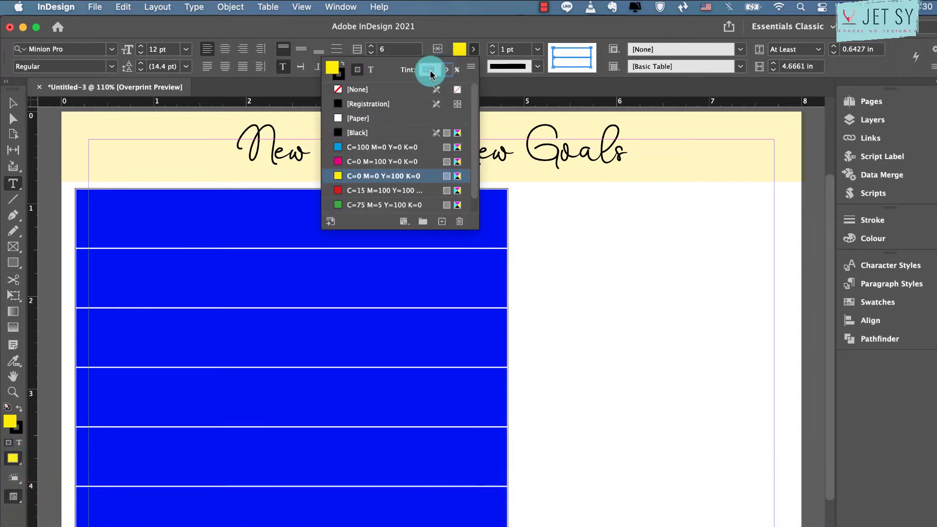
type("30")
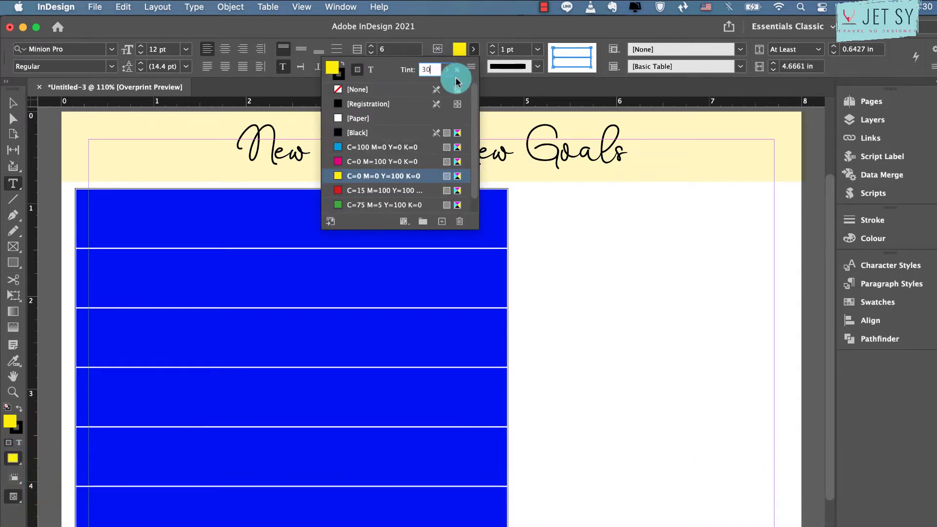
left_click(521, 67)
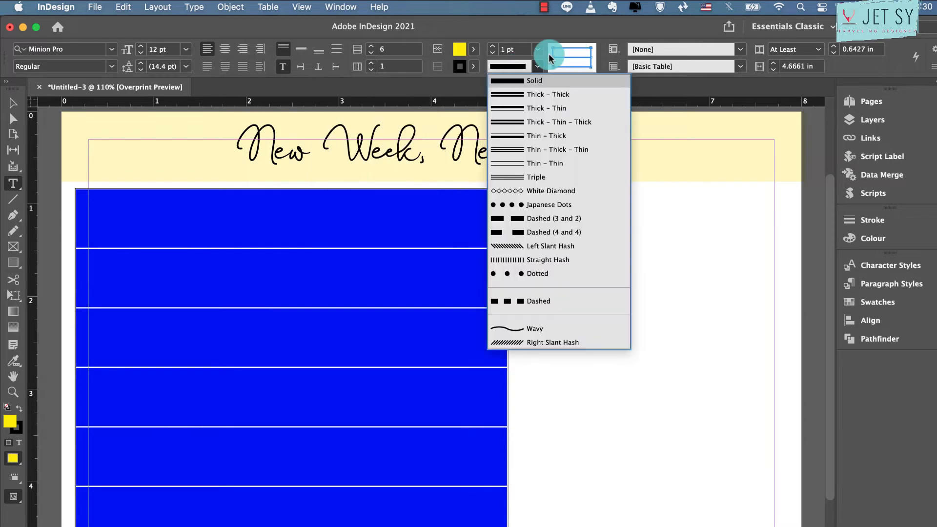
Remove the stroke from all of the table's cells by setting its colour to [None]
left_click(459, 67)
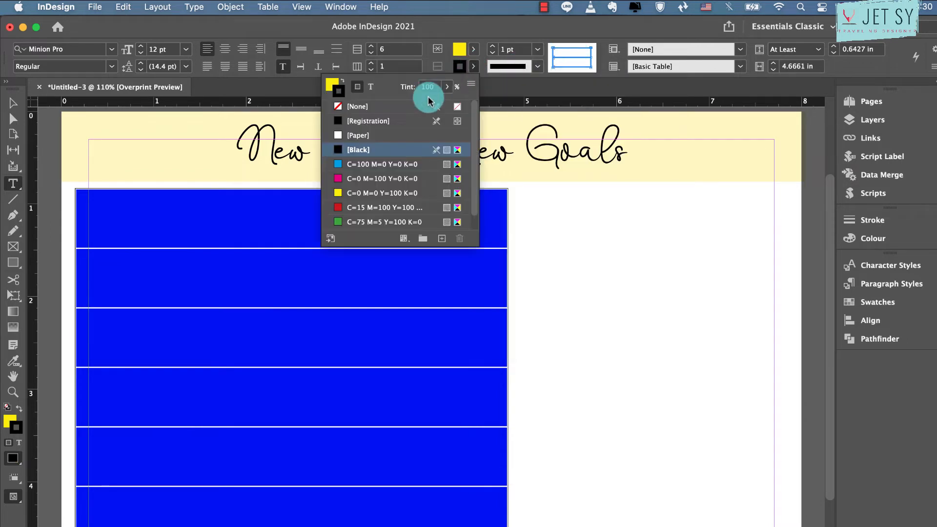
left_click(389, 110)
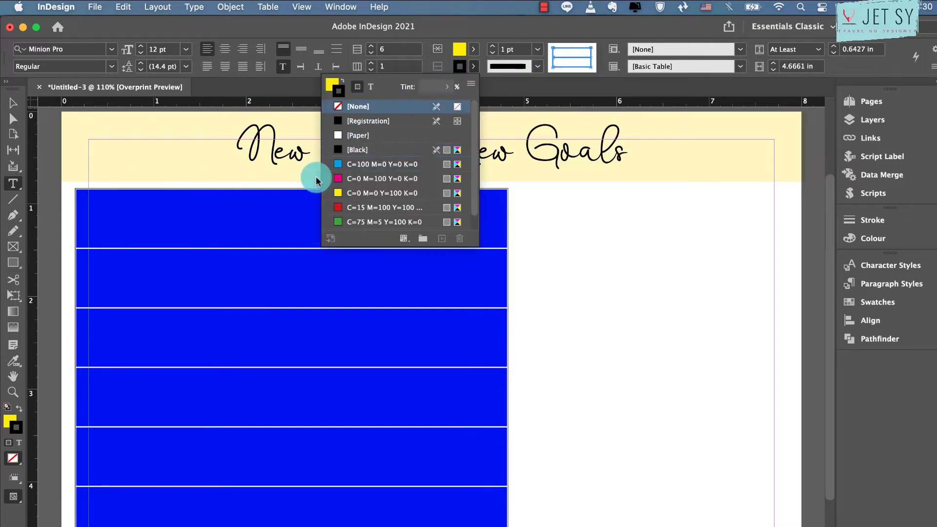
left_click(128, 292)
Give the table's four middle rows a 3 pt stroke in the [Paper] colour so the day boxes are separated by white gaps
left_click_drag(135, 275, 381, 480)
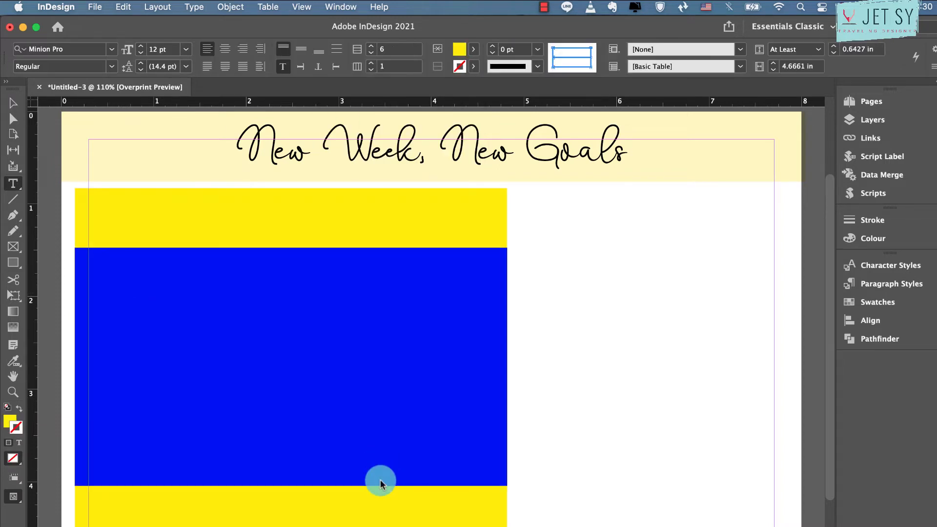
left_click(538, 49)
left_click(521, 152)
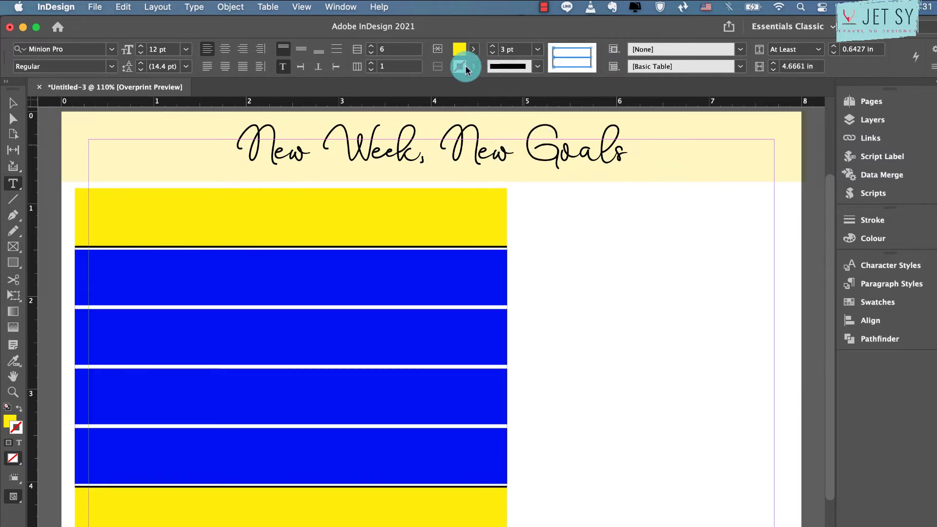
left_click(469, 68)
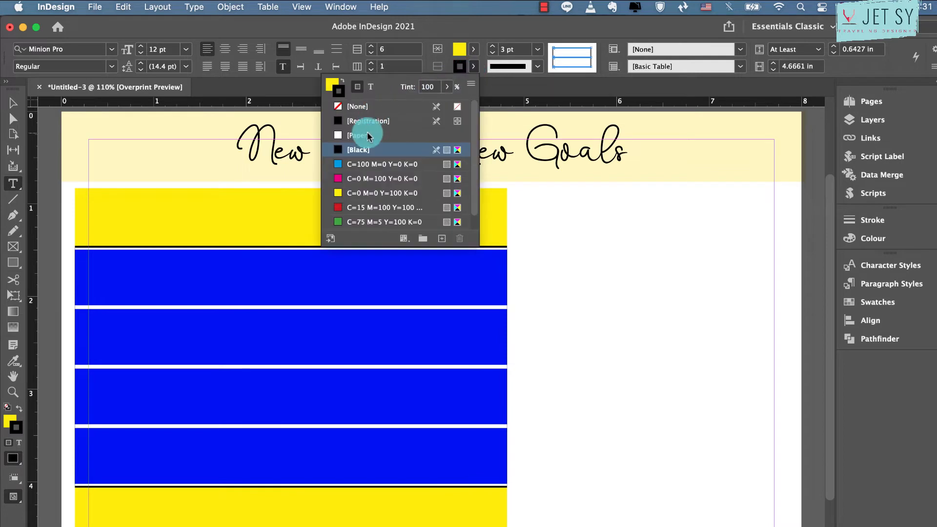
left_click(368, 135)
left_click(23, 106)
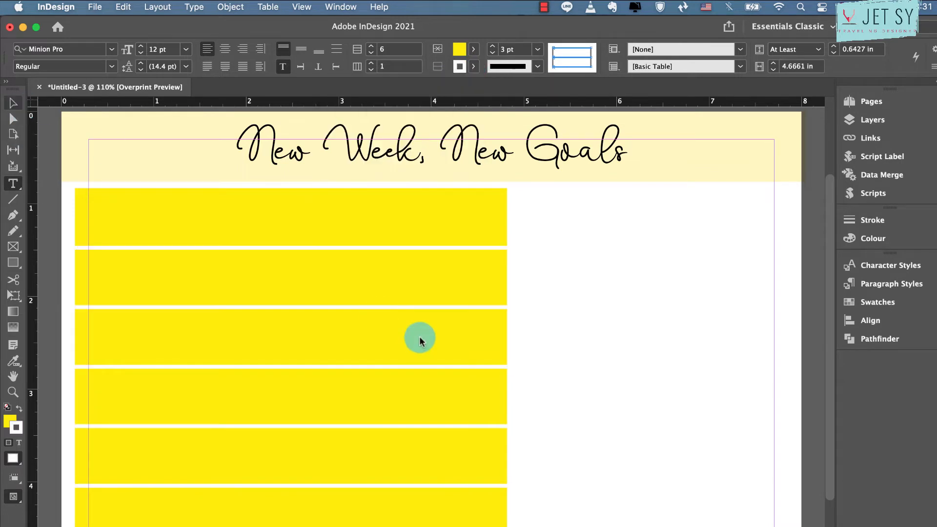
Fill the table's last row with the magenta swatch C=0 M=100 Y=0 K=0 and try to set its tint to 30%
key("t")
left_click(231, 519)
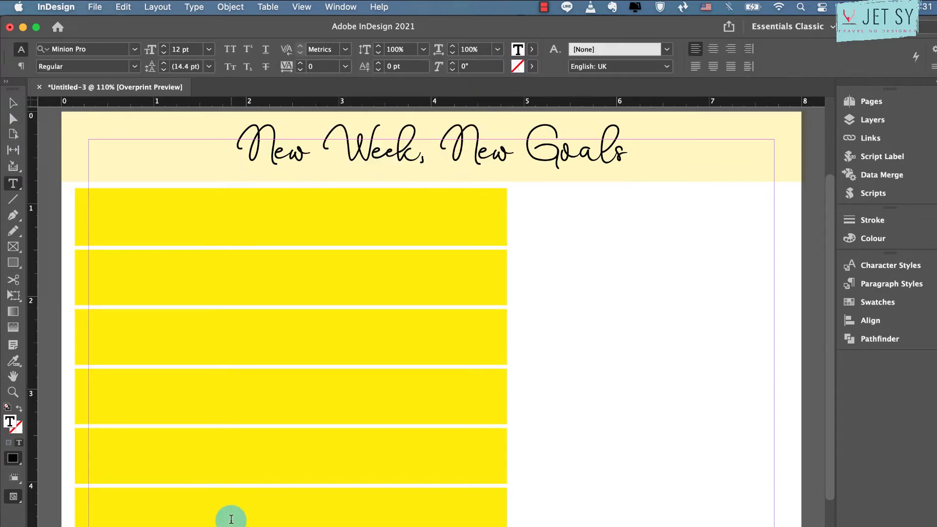
key("Escape")
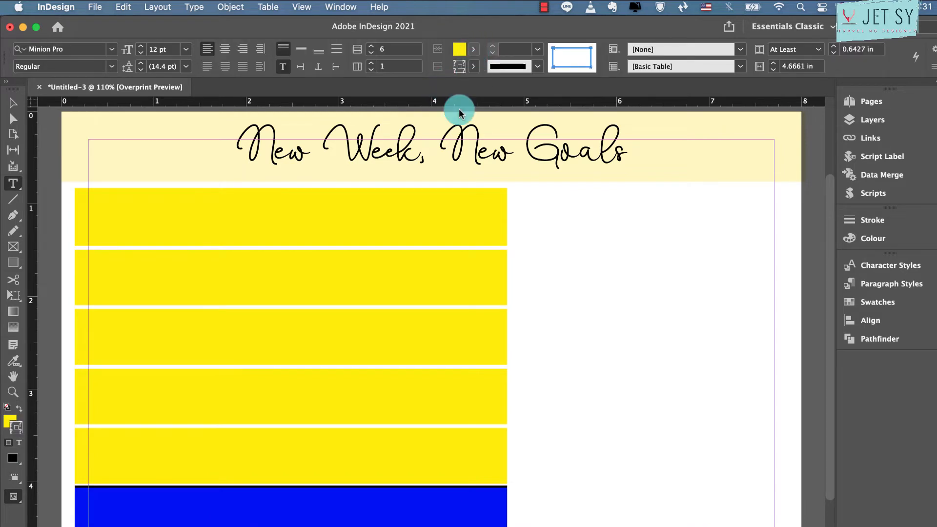
left_click(475, 52)
left_click(386, 162)
left_click(426, 69)
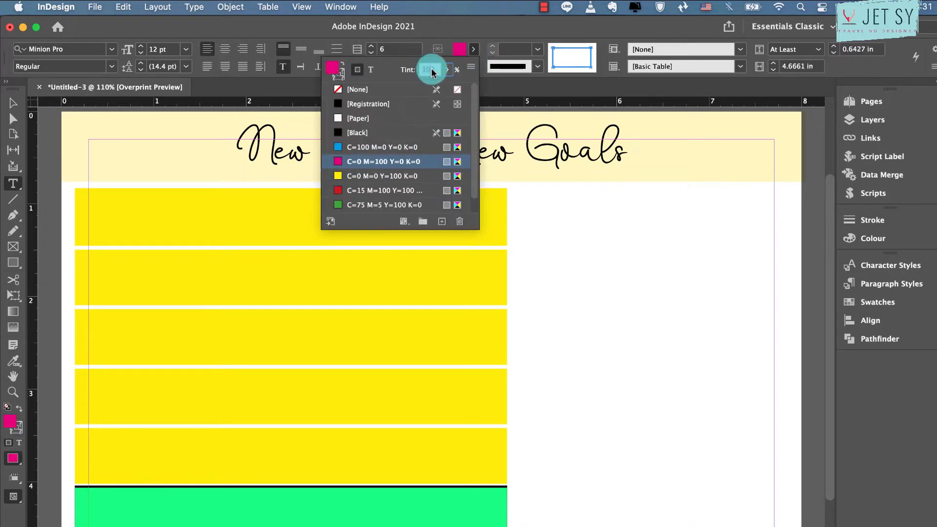
type("30")
Set the tint of the yellow fill in the table's first five rows to 30%
left_click_drag(293, 221, 303, 444)
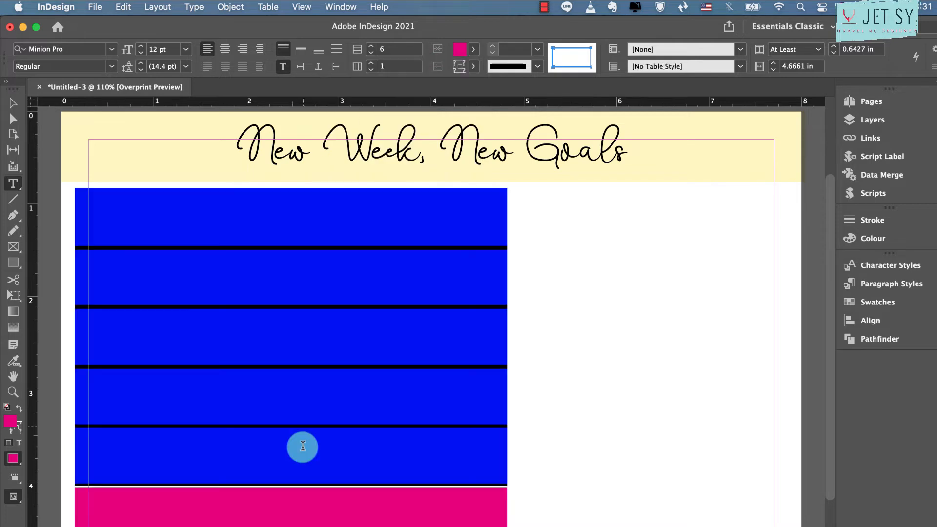
left_click(471, 49)
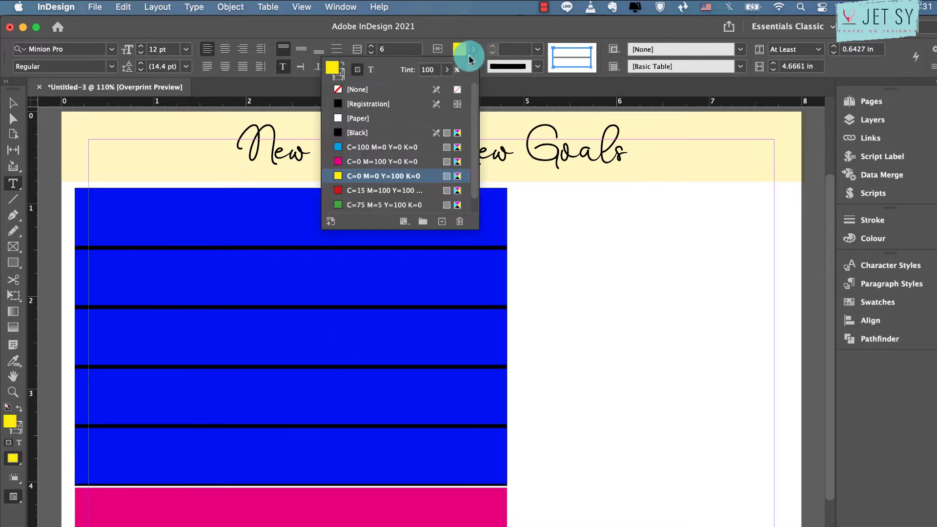
left_click(429, 71)
type("30")
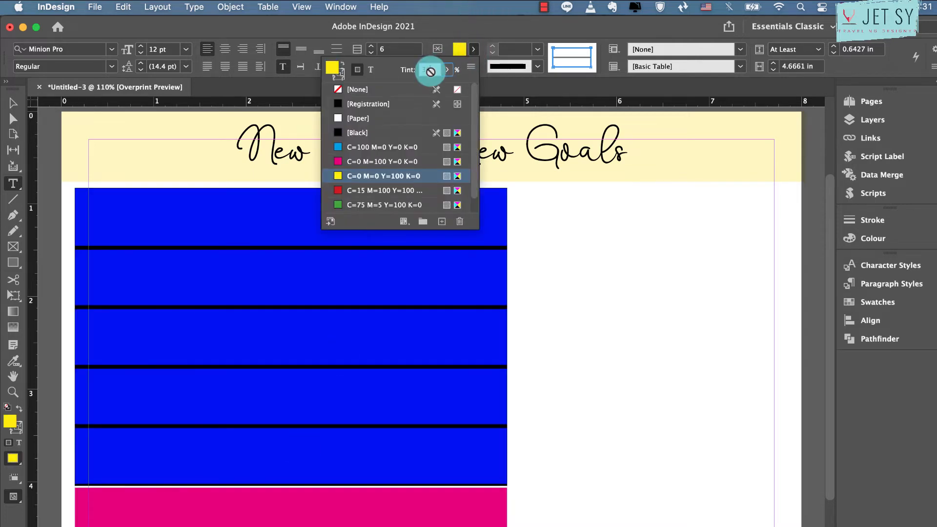
key("Return")
Lighten the last row's magenta fill to a pale pink by lowering its tint
key("Down")
key("Escape")
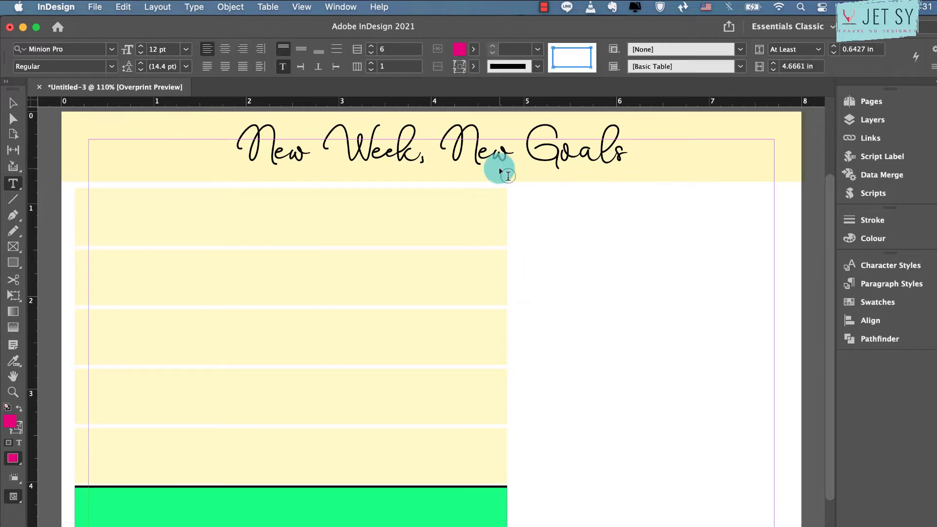
left_click(471, 49)
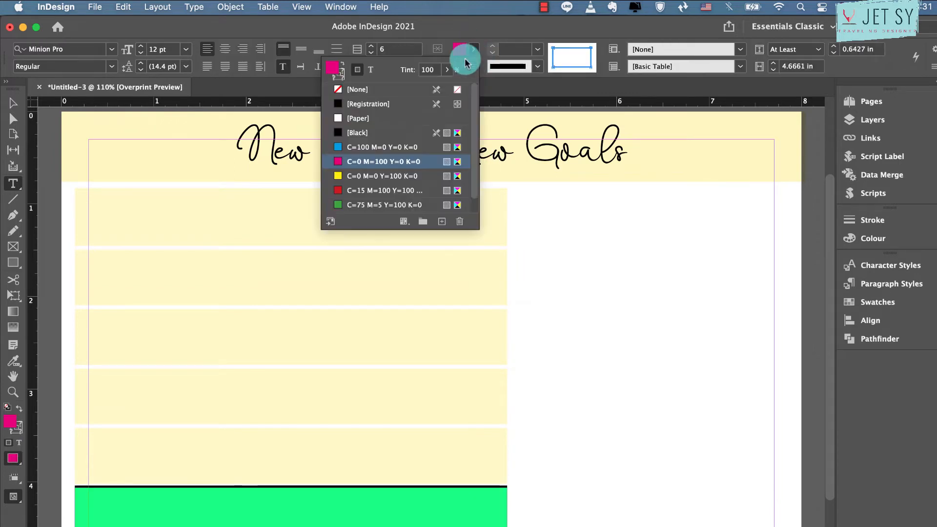
left_click(430, 70)
key("Return")
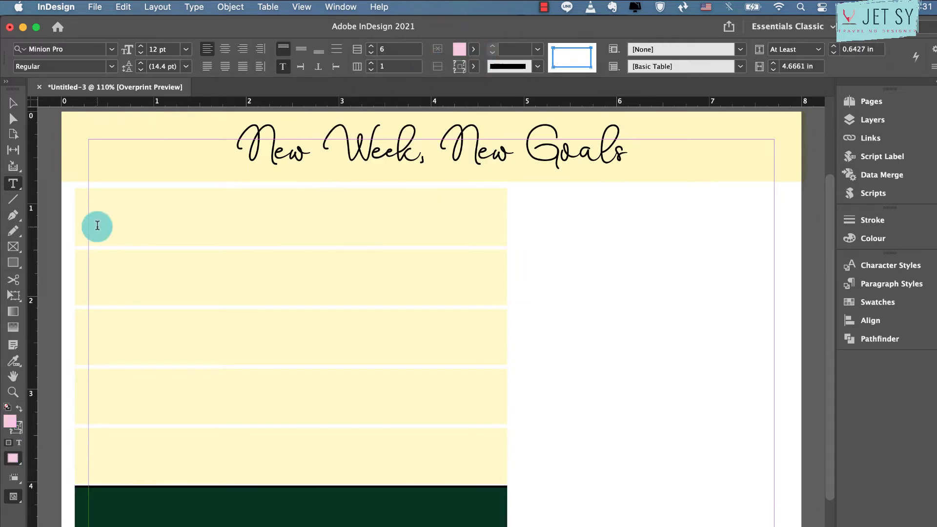
Set the text of all six table rows to Quicksand Regular at 10 pt
left_click_drag(126, 216, 140, 516)
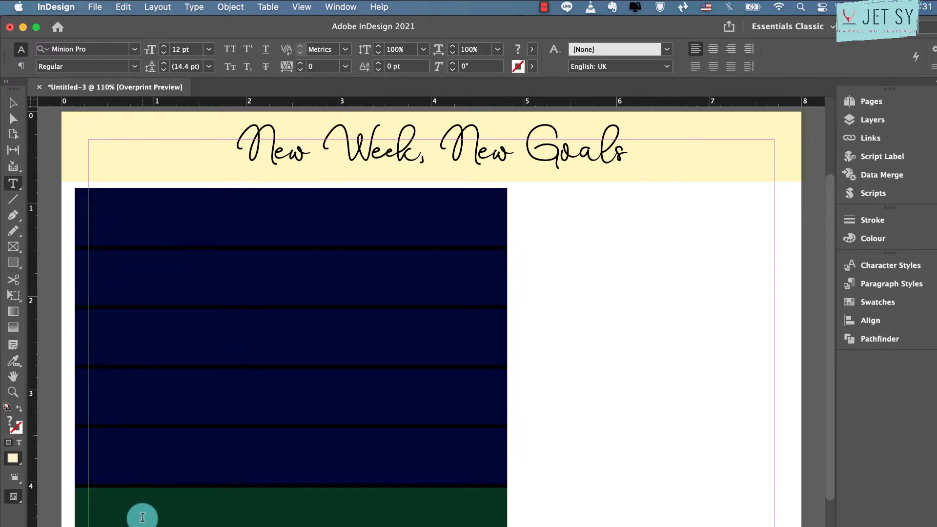
left_click(63, 49)
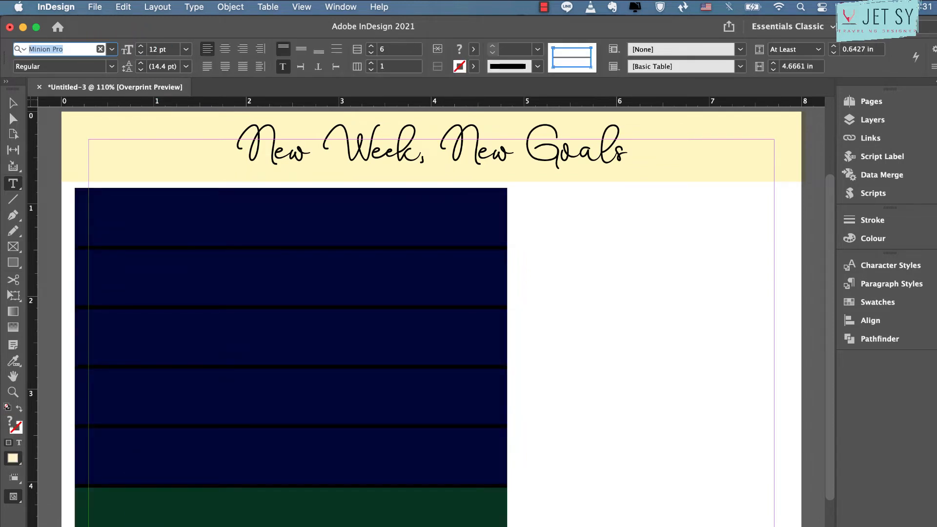
type("qu")
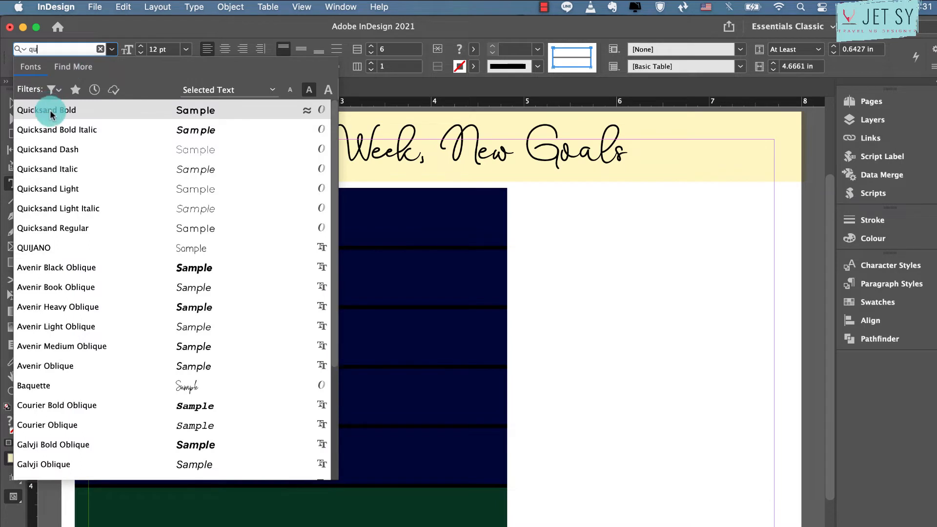
type("ick")
key("Down")
key("Down")
key("Down")
key("Down")
key("Down")
key("Down")
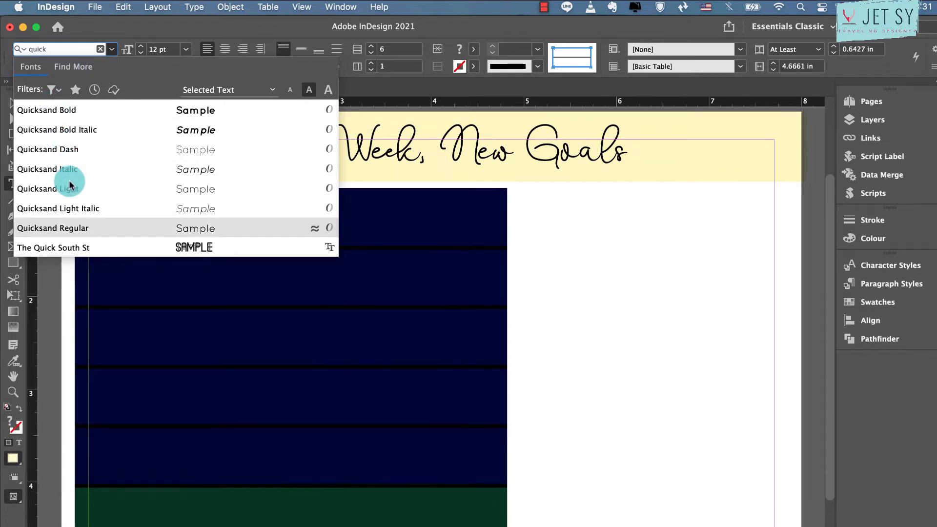
left_click(140, 52)
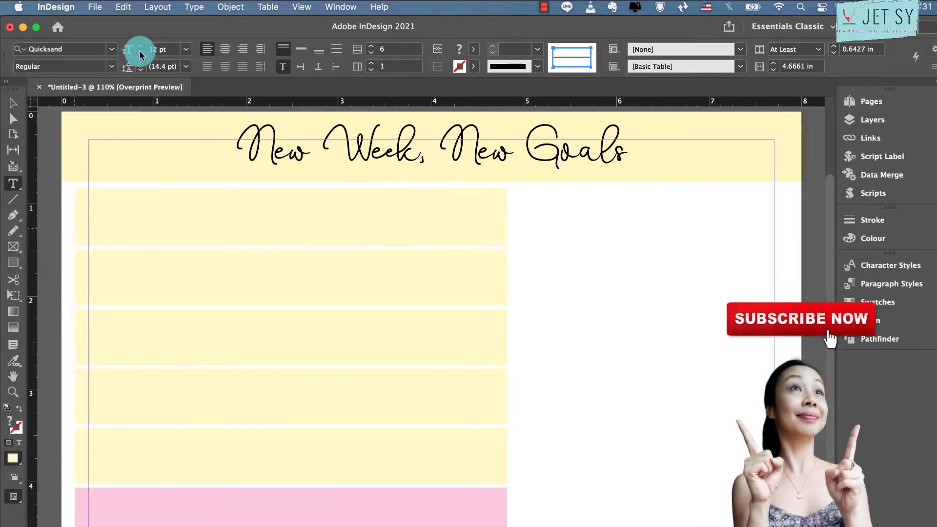
left_click(140, 53)
left_click(140, 52)
Label the first three table rows MONDAY, TUESDAY and WEDNESDAY
left_click(101, 195)
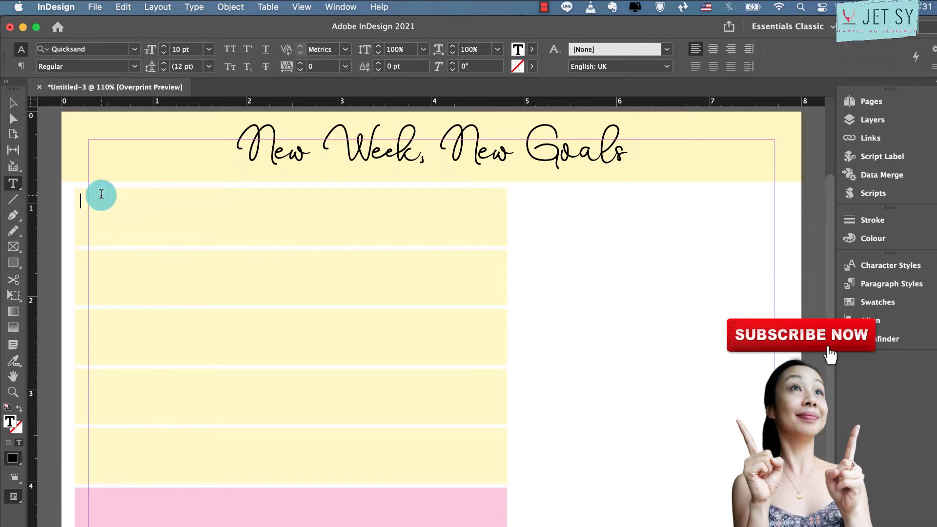
type("MONDAY")
key("Tab")
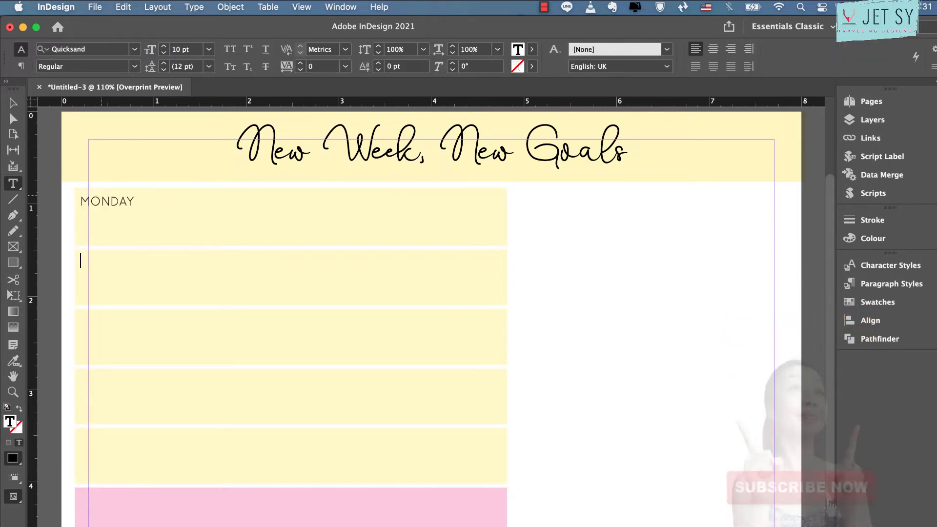
type("TUESD")
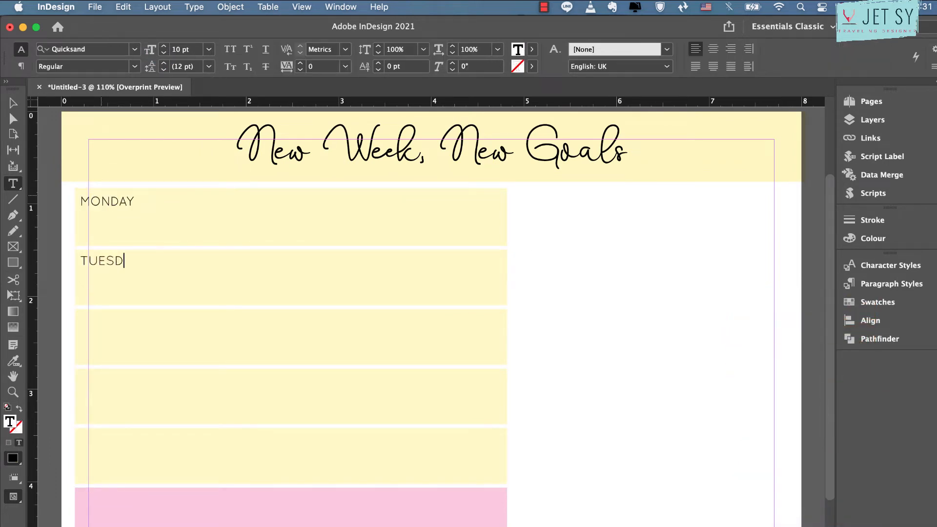
type("AY")
left_click(108, 323)
type("WEDNESDAY")
Label the remaining yellow rows THURSDAY and FRIDAY, and the pink row WEEKEND
left_click(108, 398)
type("THURS")
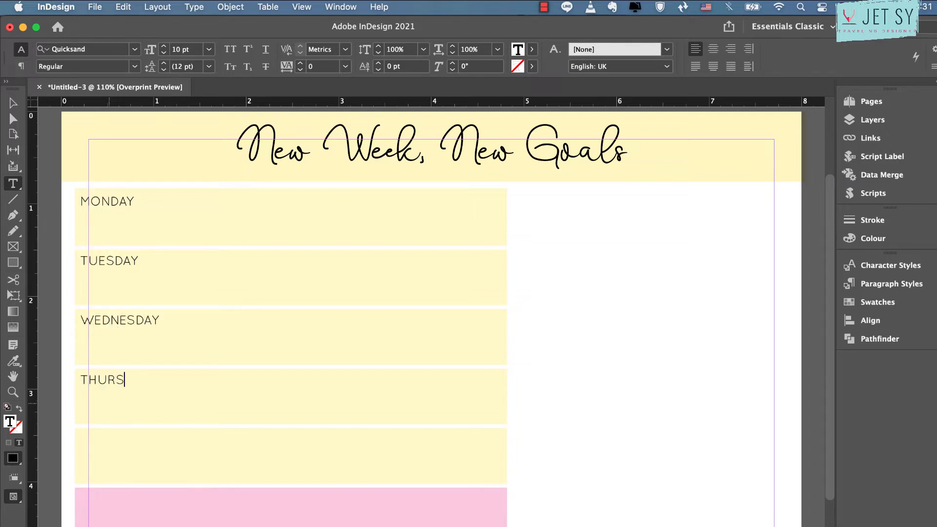
type("DAY")
left_click(110, 405)
type("FRIDAY")
left_click(151, 488)
left_click(200, 488)
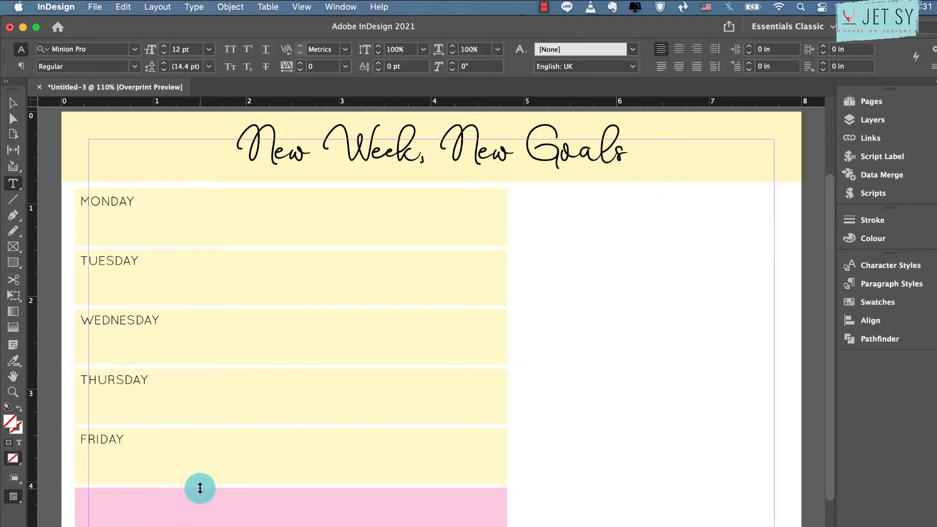
type("WEEKEND")
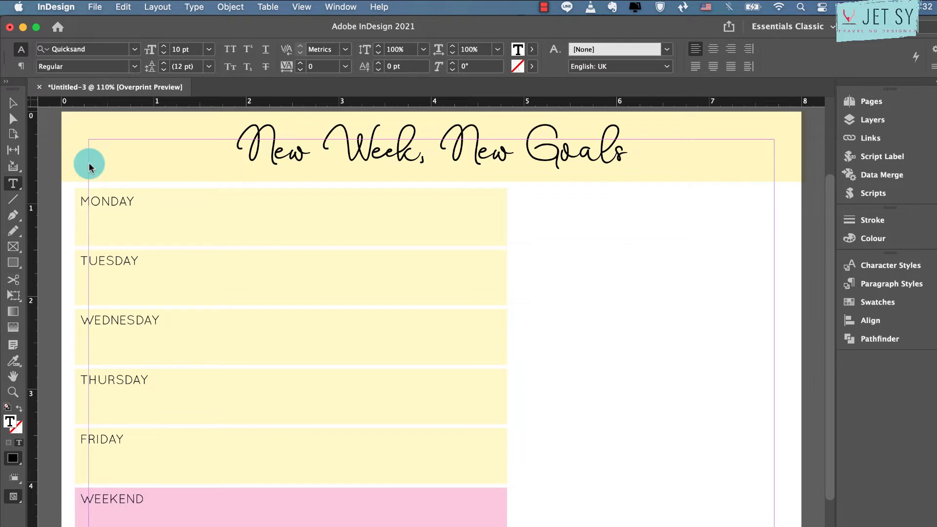
left_click(14, 102)
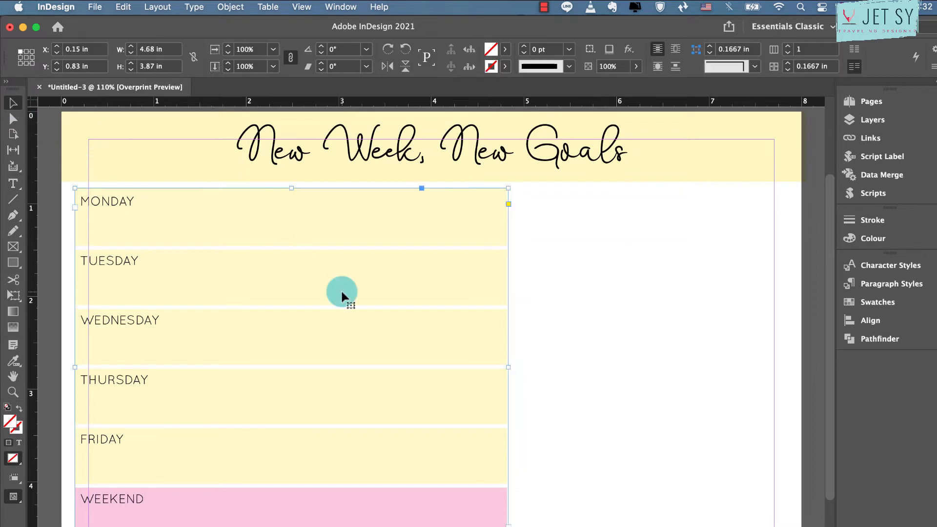
Create a table with 1 body row and 2 columns, about 2.95 in wide and 0.27 in high, beside the top of the MONDAY row
scroll(342, 292, "down", 3)
scroll(342, 292, "right", 4)
scroll(340, 289, "up", 3)
scroll(340, 289, "left", 1)
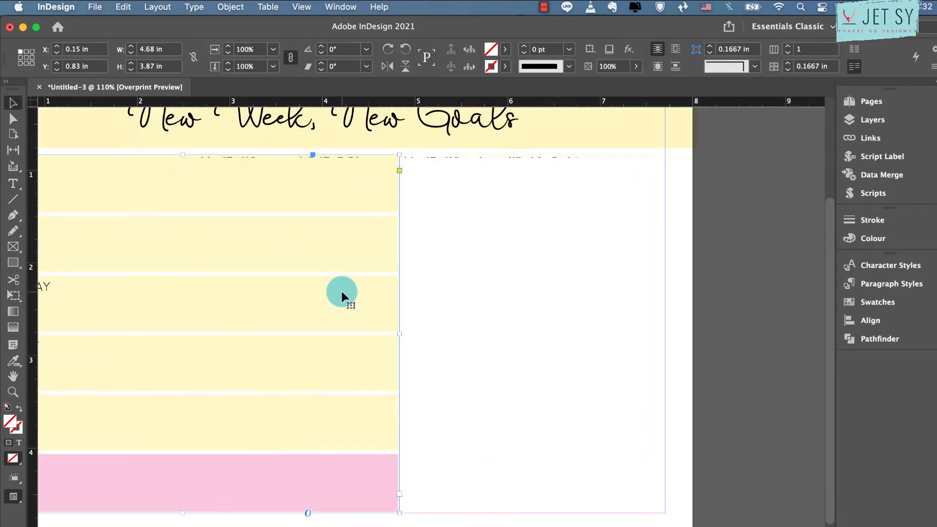
left_click(539, 265)
left_click(13, 183)
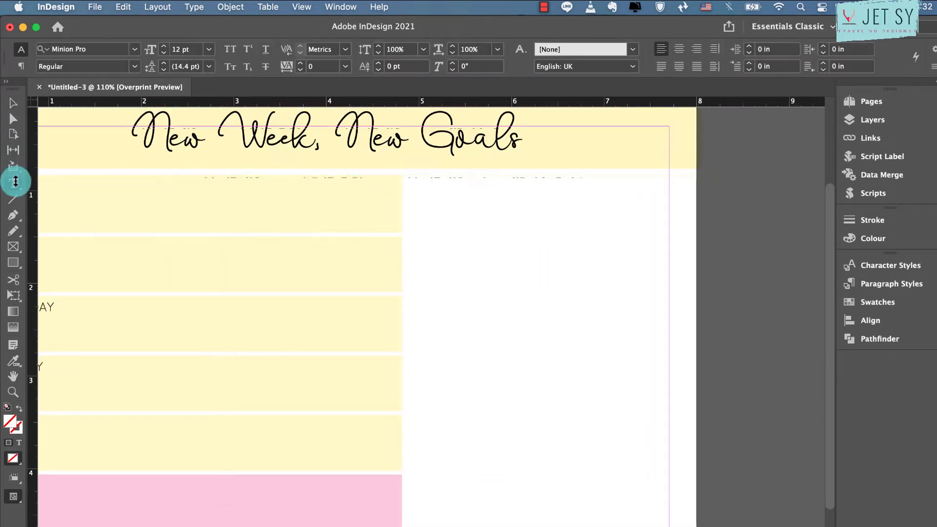
left_click(268, 6)
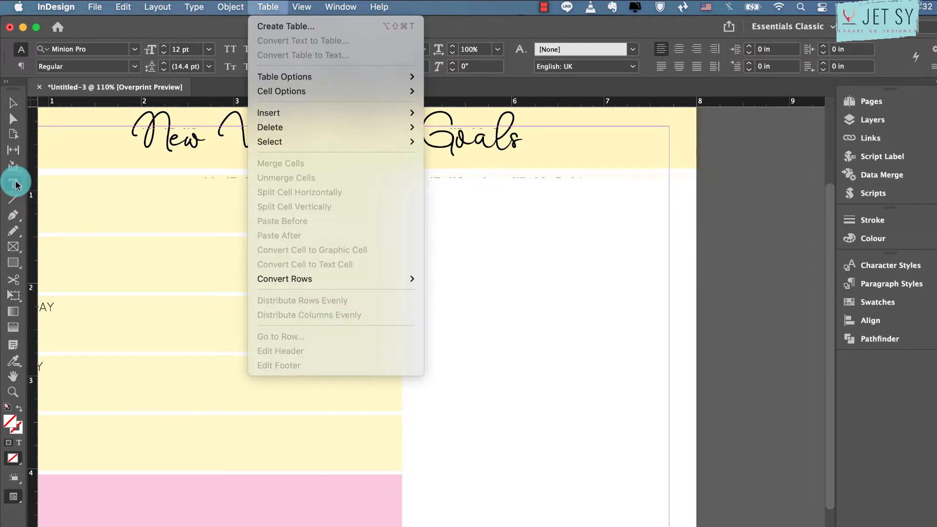
left_click(268, 25)
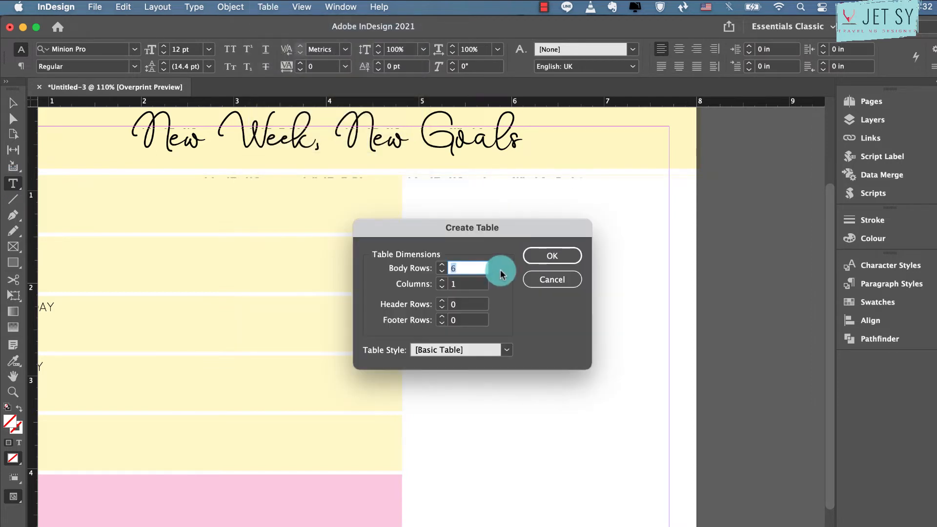
type("1")
left_click(549, 255)
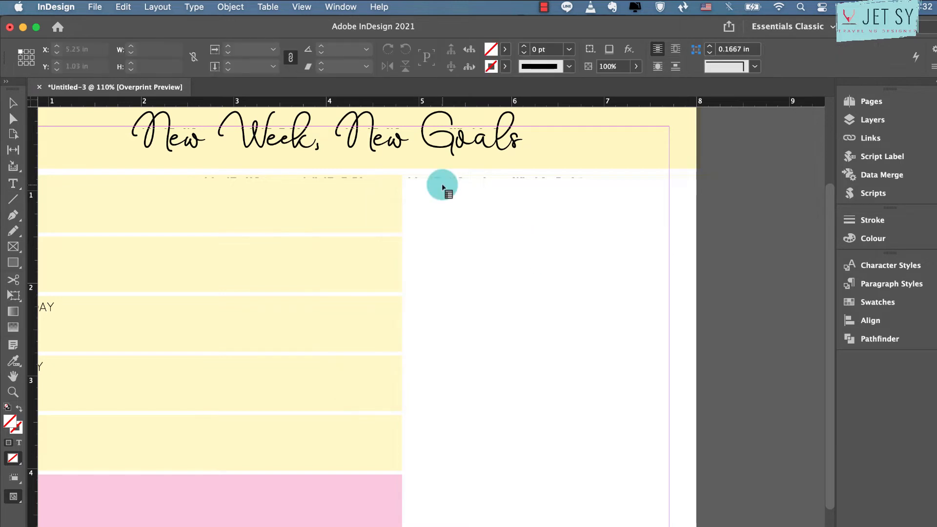
left_click_drag(407, 175, 680, 200)
Create a character style named CONTENT from the MONDAY label's formatting
scroll(681, 200, "left", 6)
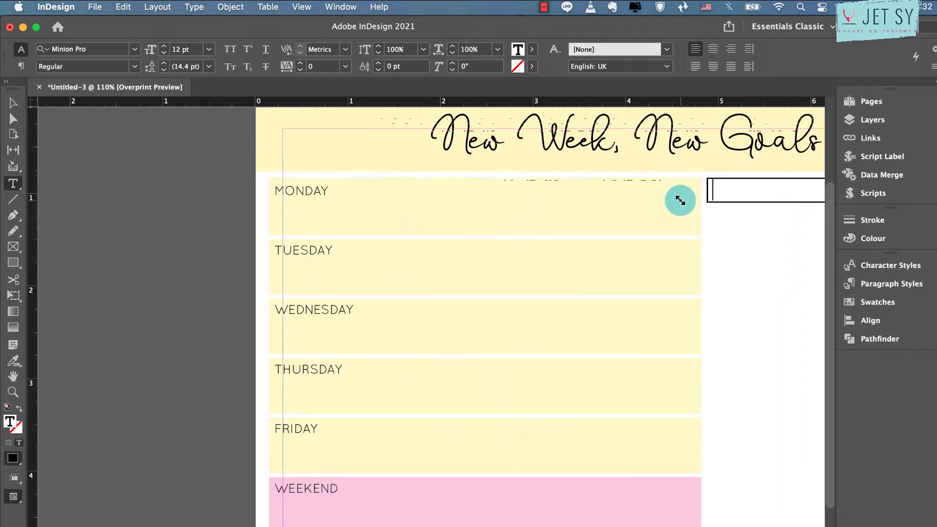
scroll(681, 201, "right", 4)
scroll(681, 201, "up", 2)
scroll(680, 200, "down", 2)
scroll(680, 200, "right", 1)
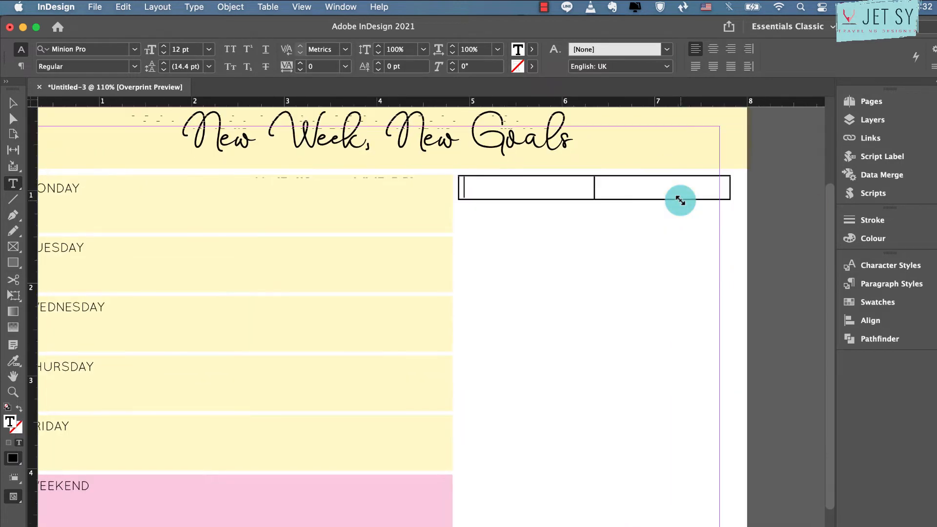
left_click_drag(518, 178, 673, 184)
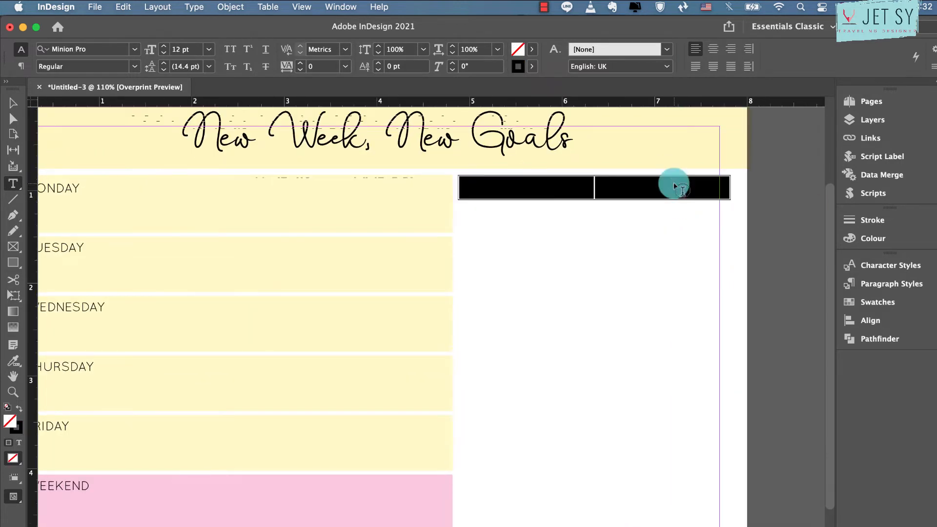
double_click(63, 186)
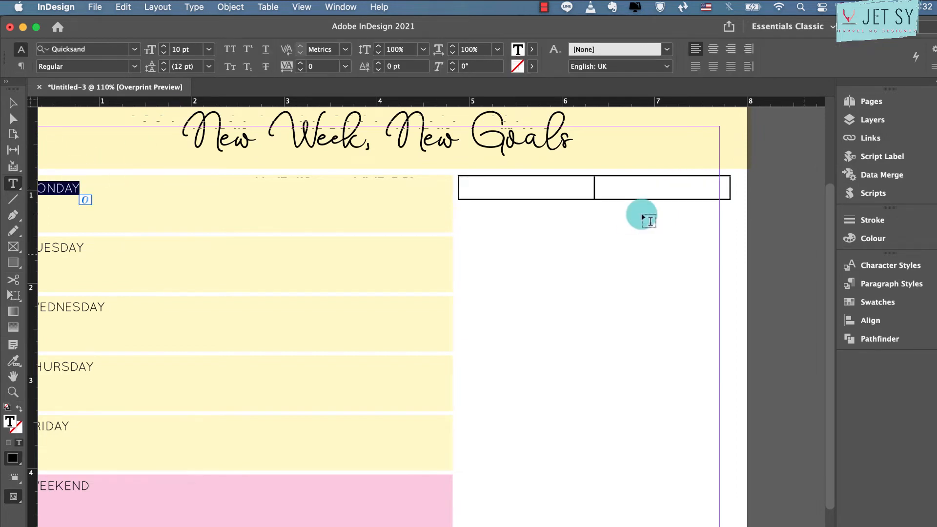
left_click(848, 269)
left_click(798, 436)
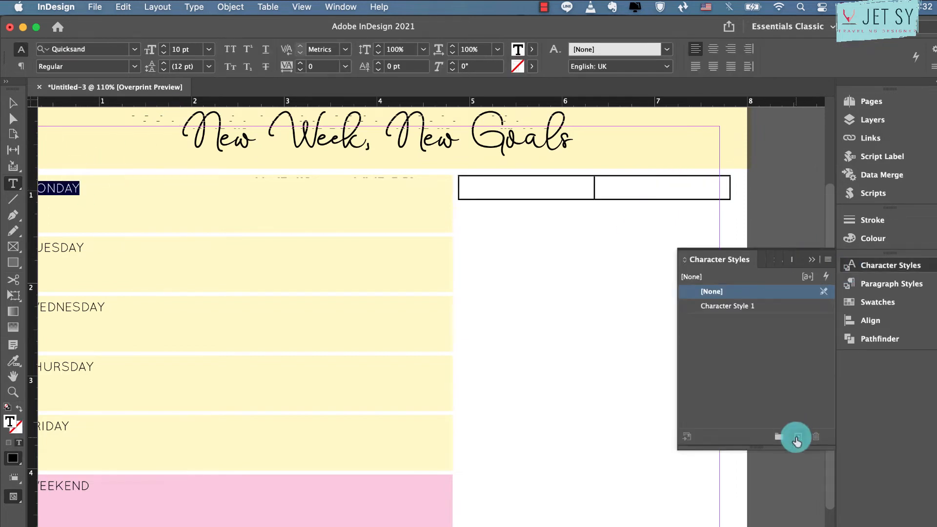
double_click(787, 306)
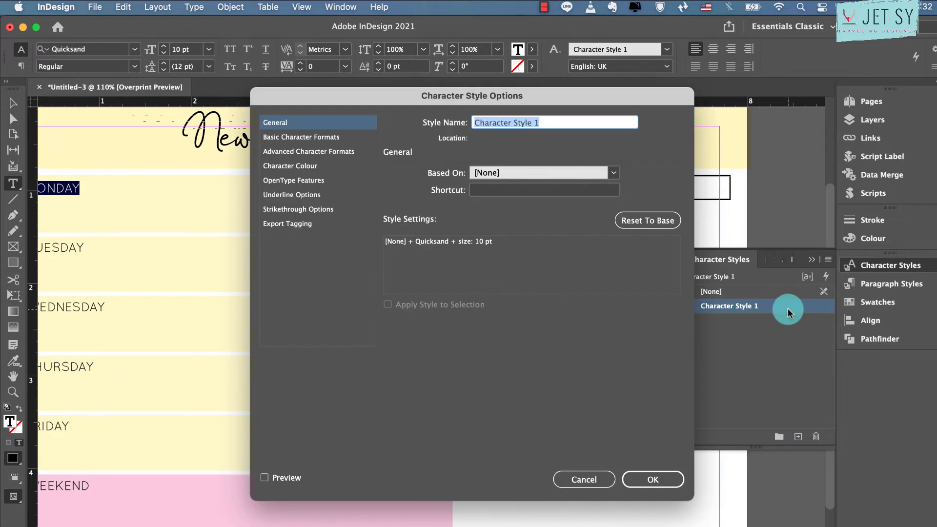
type("CONTENT")
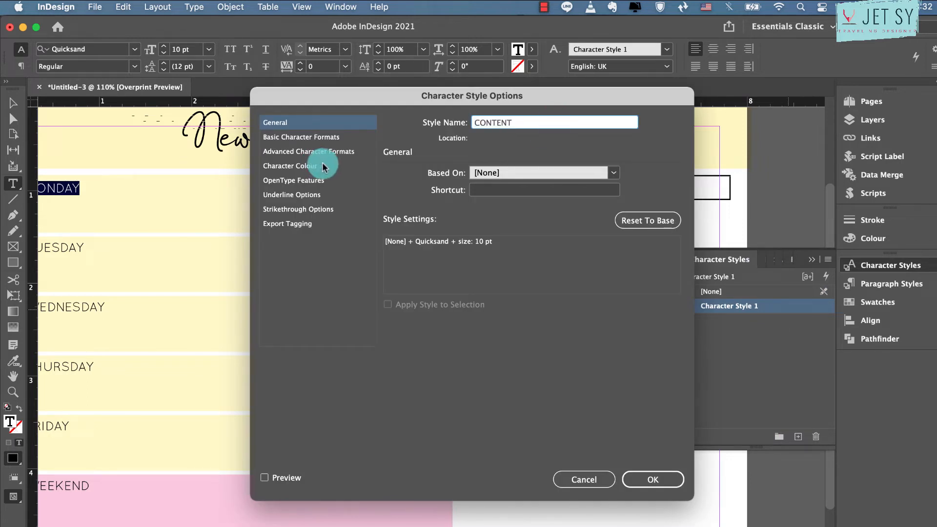
left_click(654, 479)
Apply the CONTENT character style to both cells of the new table and enter "DATE:" in the first cell
left_click_drag(547, 188, 666, 190)
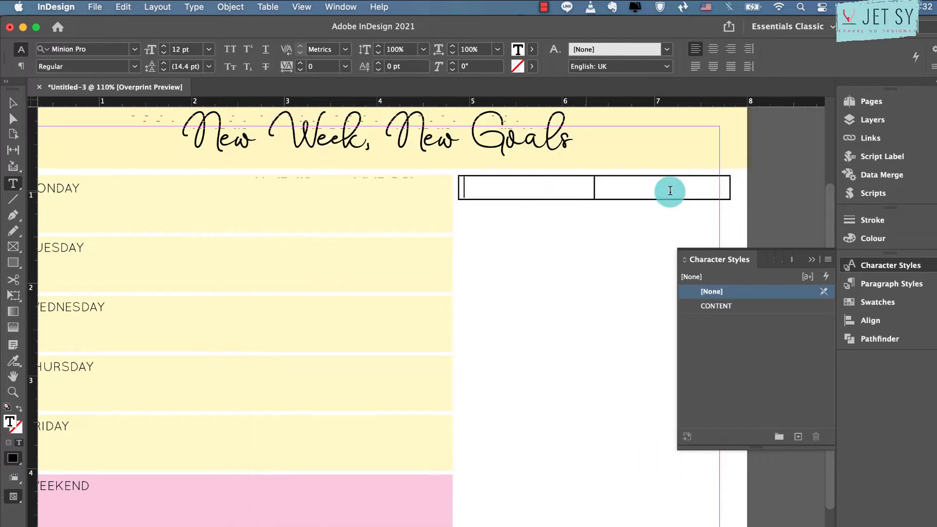
left_click(713, 306)
left_click(810, 259)
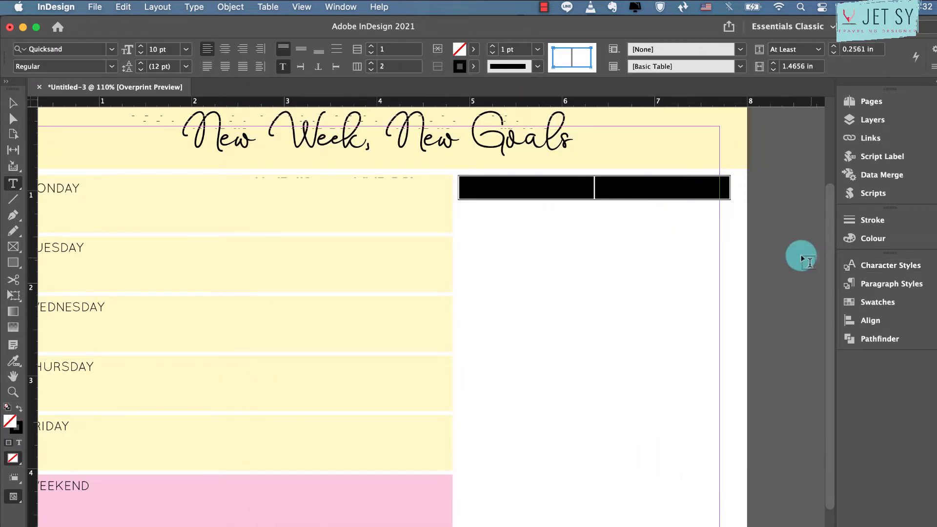
left_click(581, 187)
type("DATE")
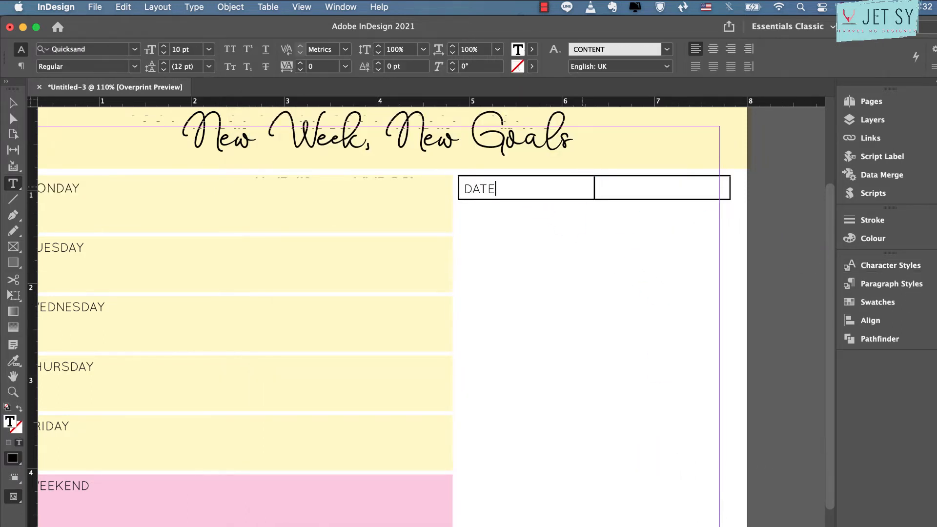
type(":")
Remove the stroke colour from all borders of the two date table cells
left_click_drag(581, 185, 631, 185)
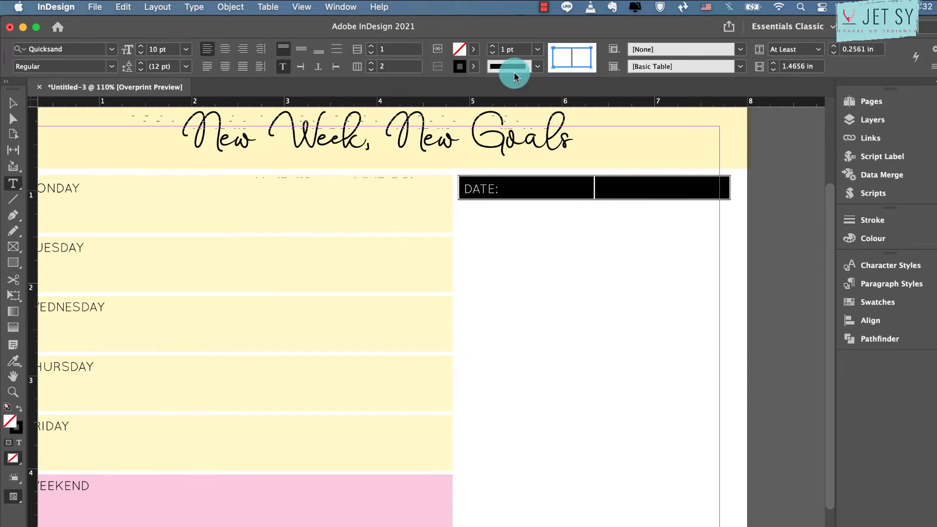
left_click(536, 48)
left_click(522, 88)
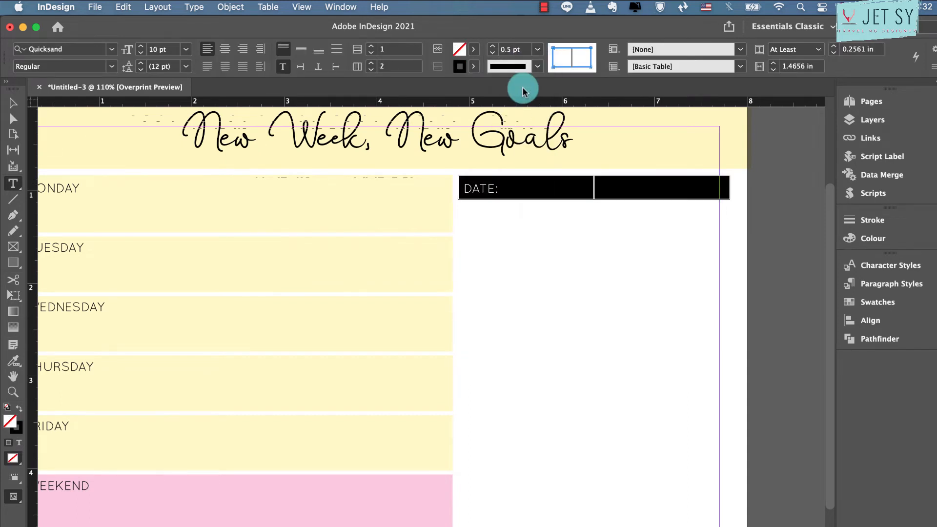
left_click(570, 56)
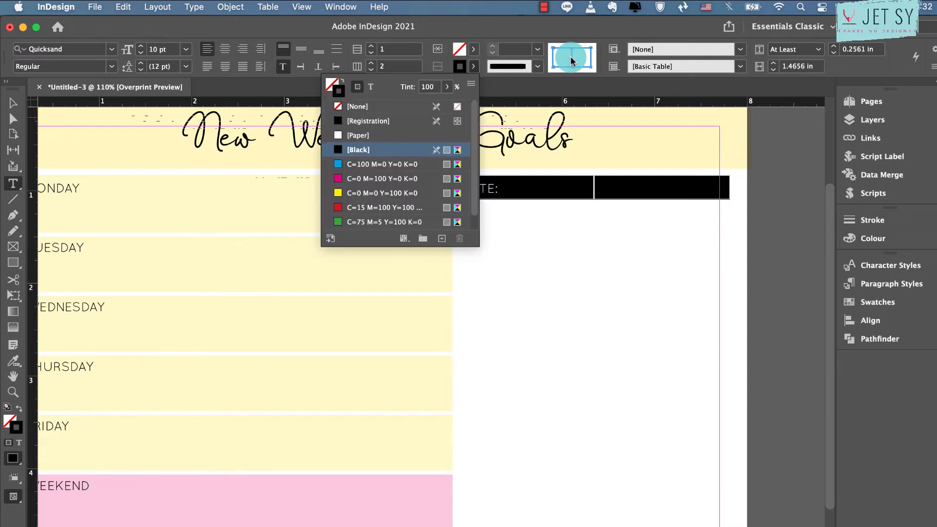
left_click(358, 105)
left_click(581, 182)
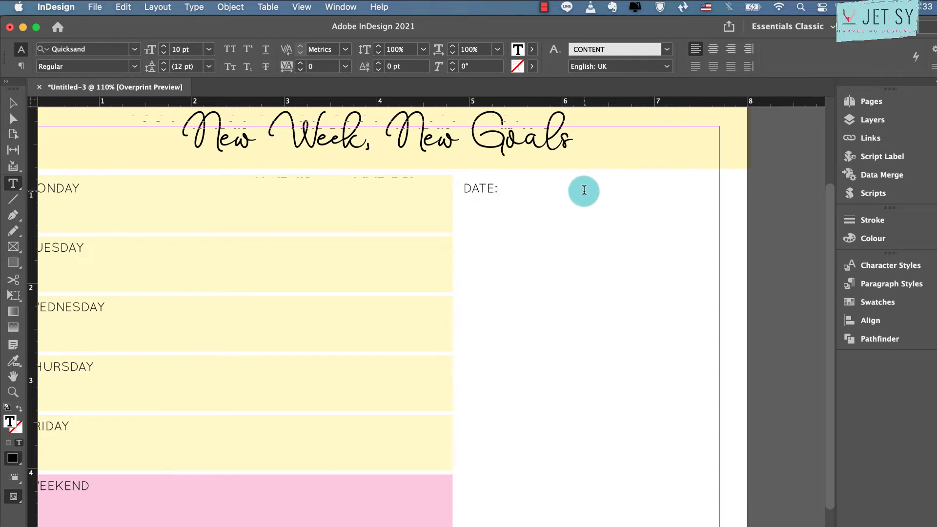
Narrow the DATE: cell to fit its label and fill the cell beside it with yellow C=0 M=0 Y=100 K=0 at 30% tint
left_click_drag(609, 192, 533, 195)
left_click(596, 188)
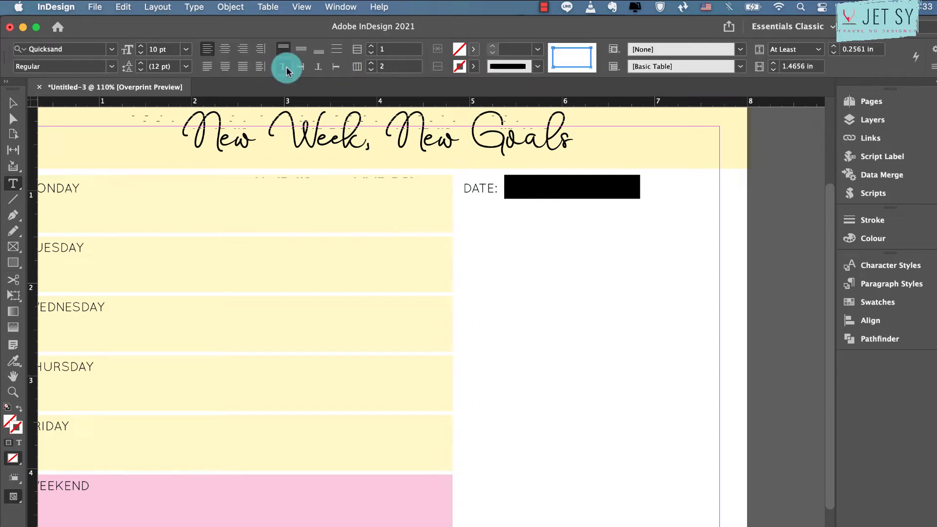
left_click(473, 50)
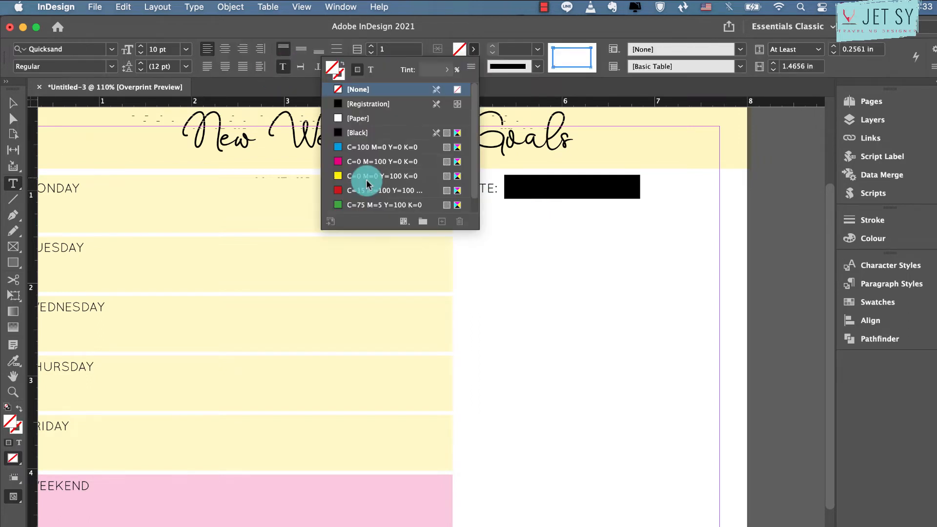
left_click(367, 176)
left_click(429, 69)
type("30")
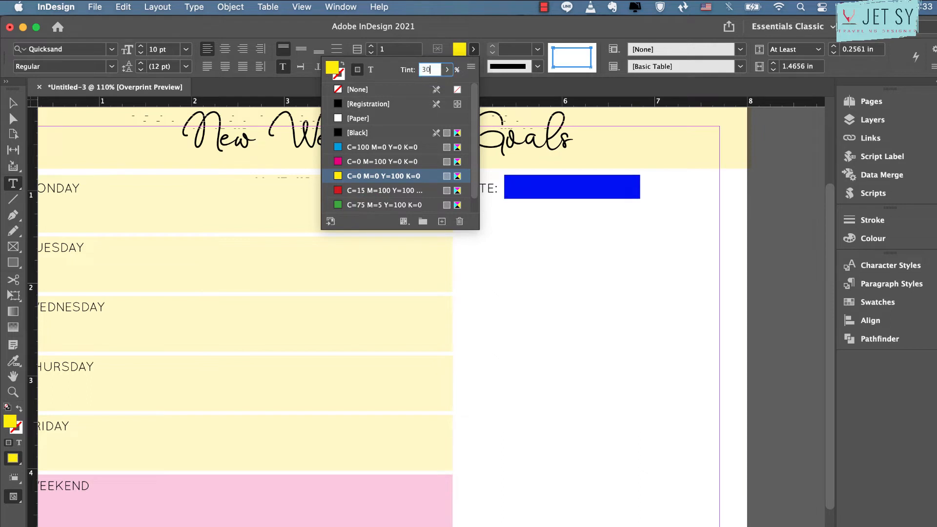
key("Return")
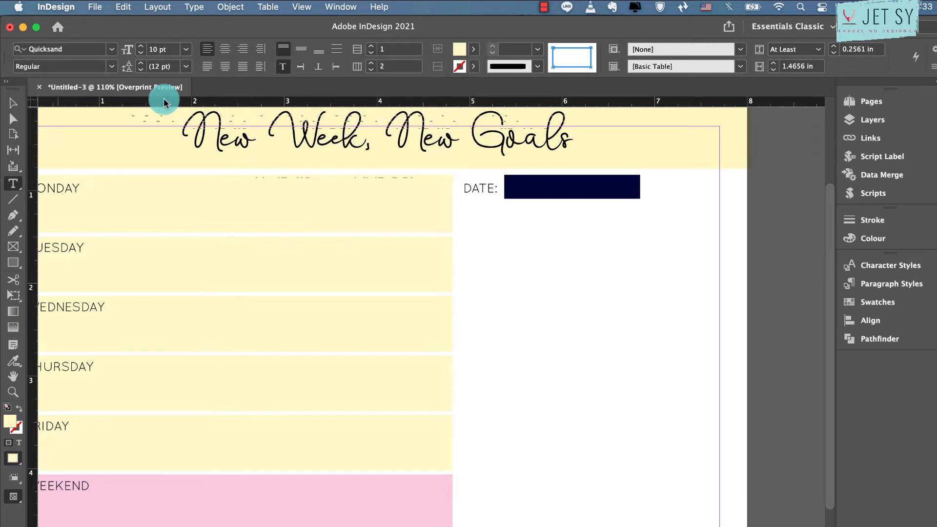
Fit the date table's frame to its content and centre it over the blank area beside the weekday rows
left_click(13, 103)
left_click(580, 188)
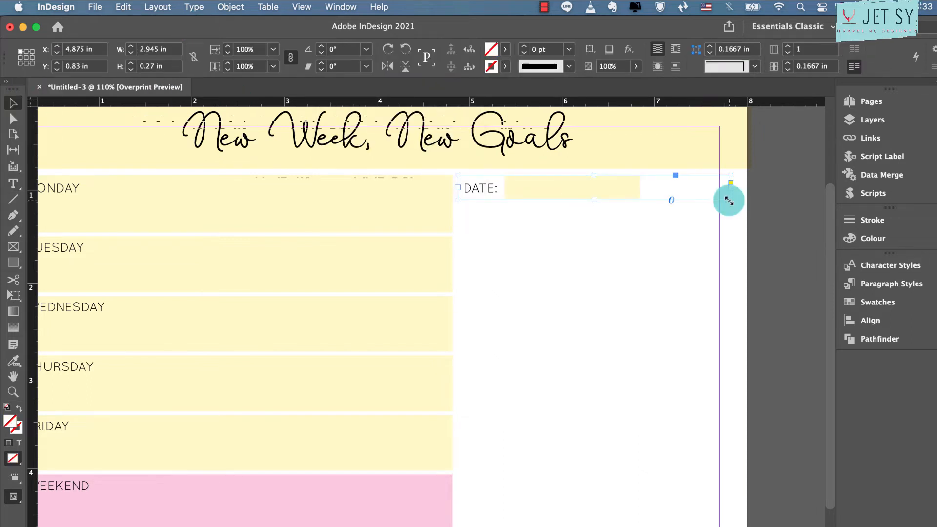
left_click_drag(730, 200, 668, 193)
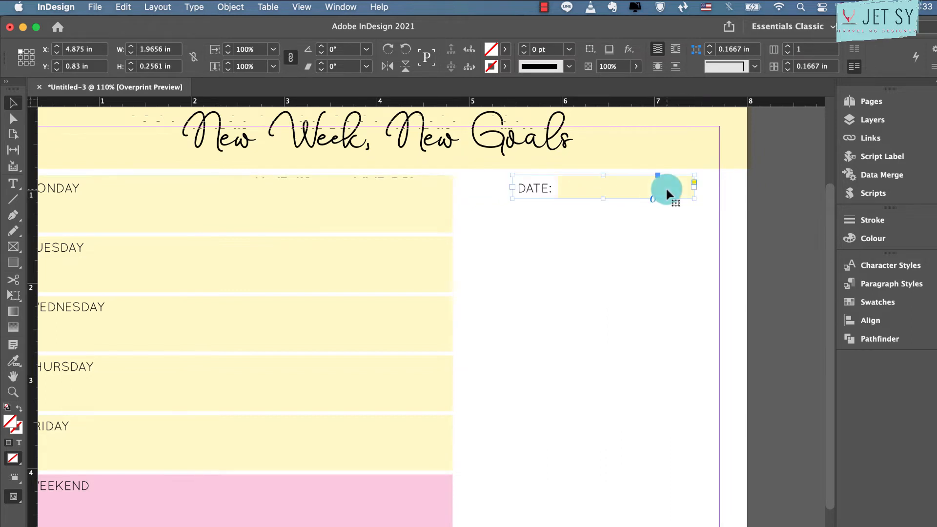
left_click(625, 221)
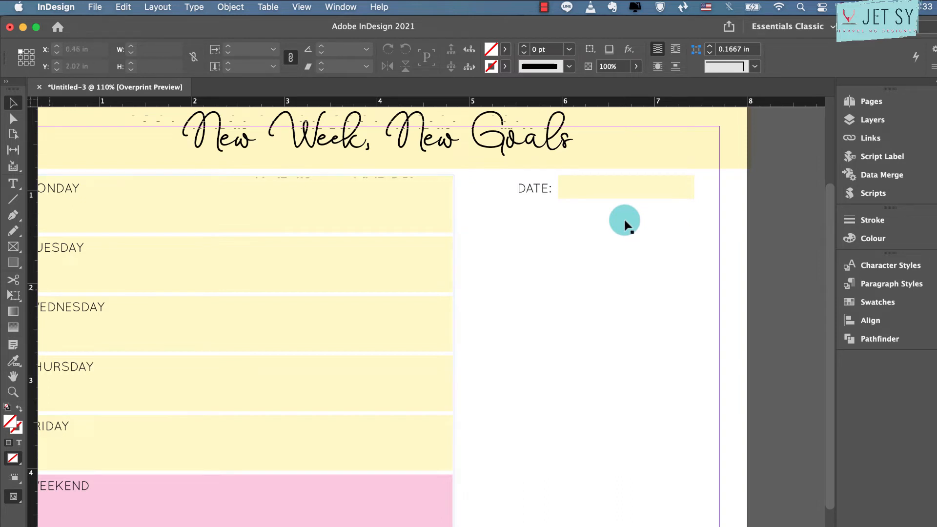
Duplicate the yellow title banner rectangle and resize the copy to fit the blank column just below the DATE: row
left_click(125, 150)
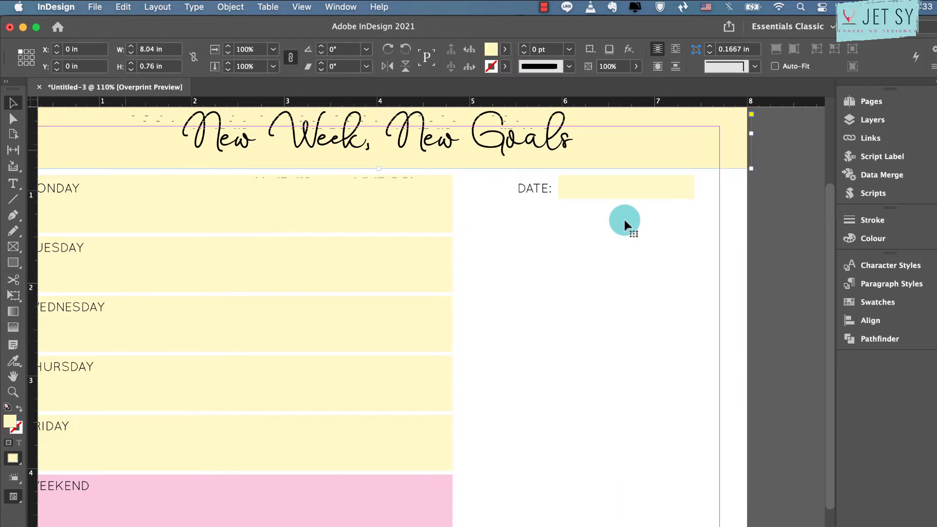
key("super+v")
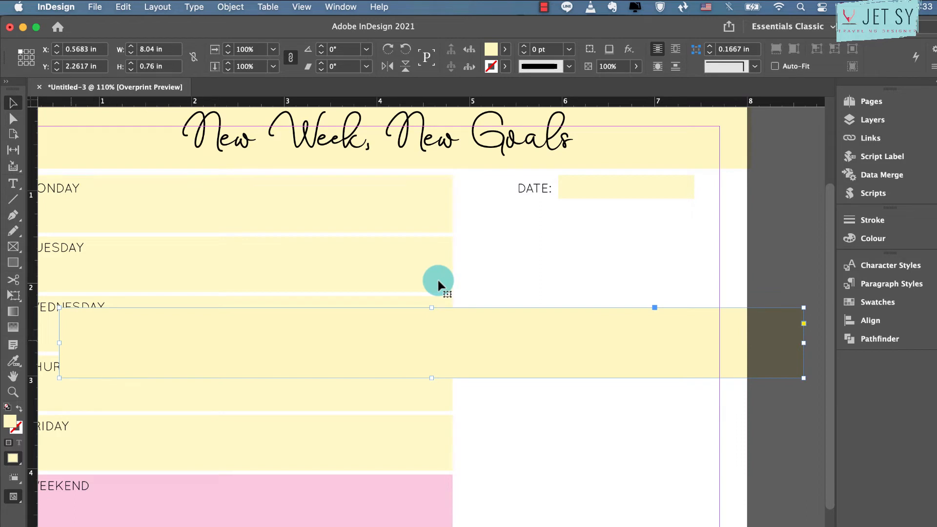
left_click_drag(195, 336, 462, 328)
left_click_drag(804, 337, 732, 334)
left_click_drag(669, 342, 666, 243)
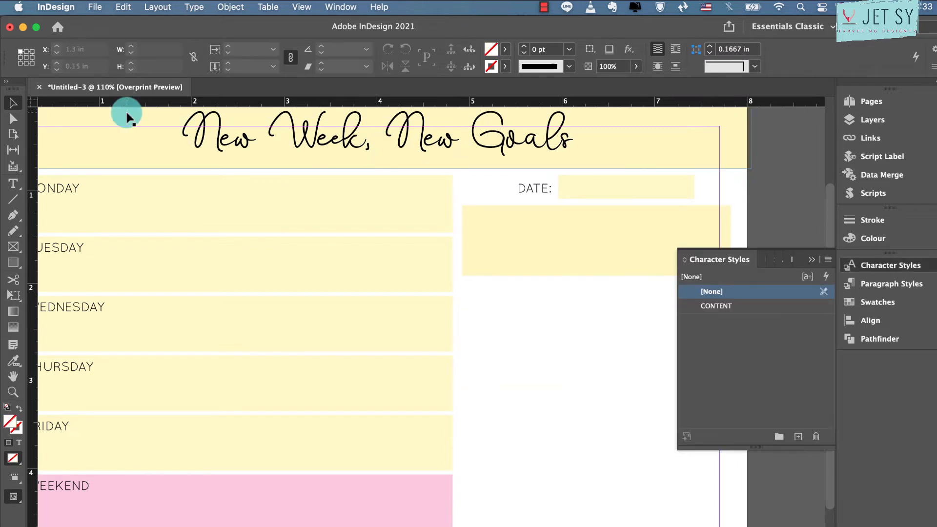
Add a text frame in the new yellow box reading "My positive thought for the" in the CONTENT character style
left_click(14, 185)
left_click_drag(503, 212, 695, 231)
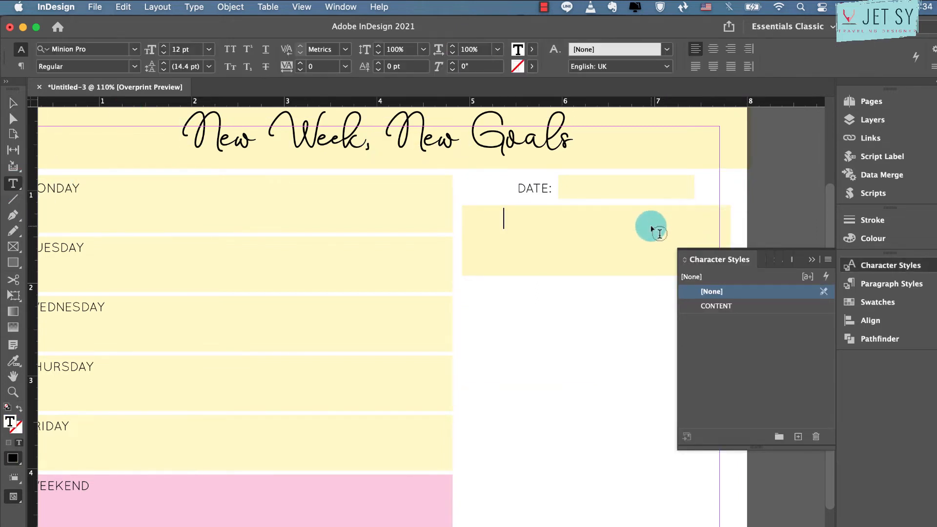
left_click(733, 305)
left_click(573, 225)
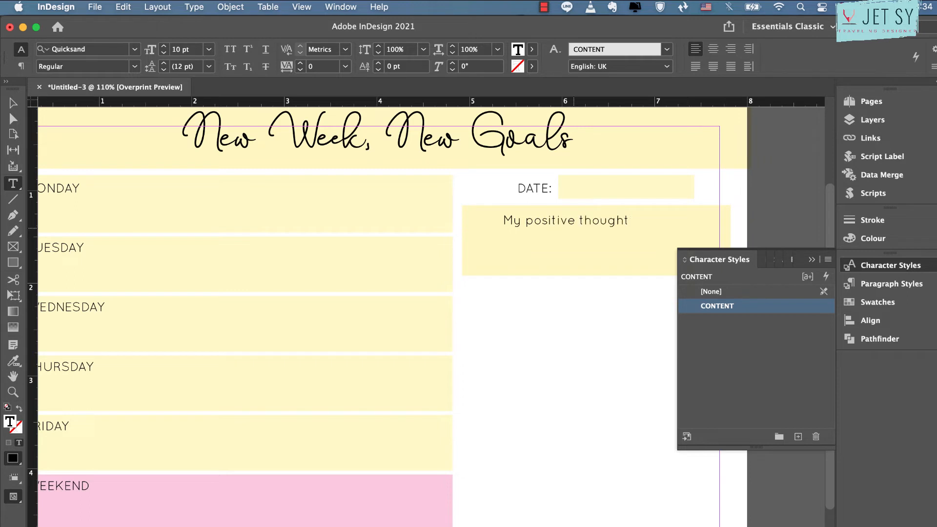
Create a character style named content-small, based on CONTENT, from the "My positive thought for the" text and preview it on the page
triple_click(574, 226)
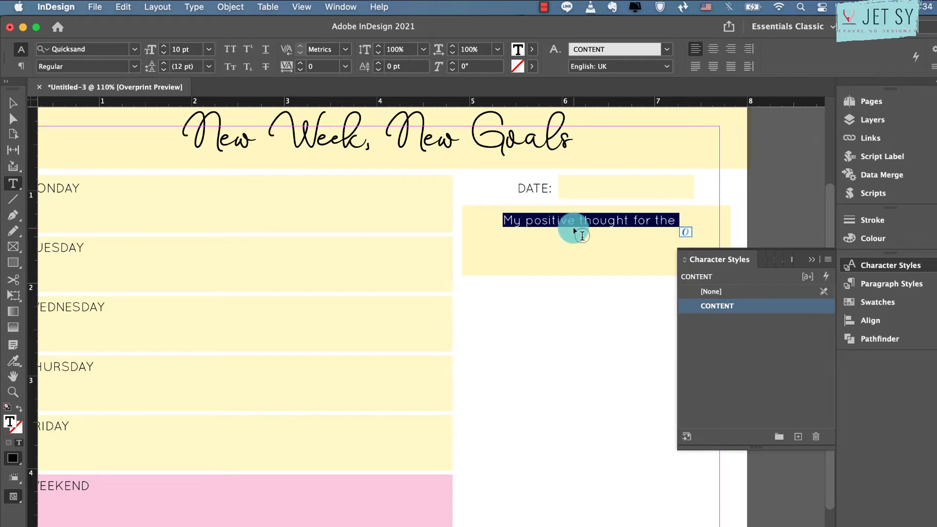
double_click(775, 320)
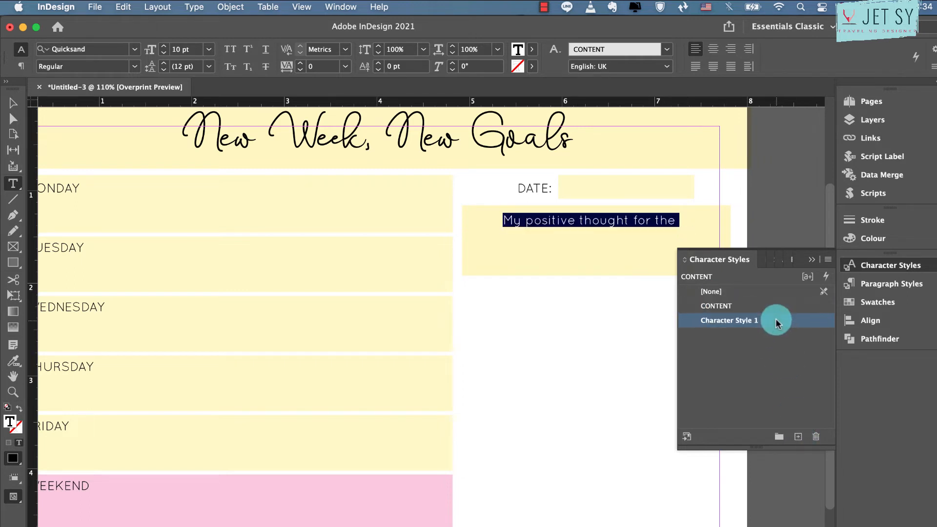
type("content-small")
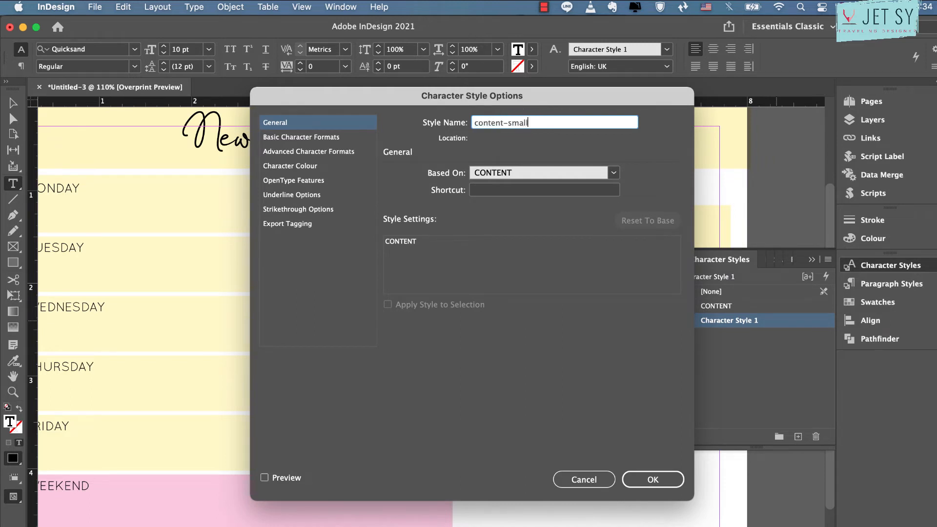
left_click(305, 136)
left_click(280, 478)
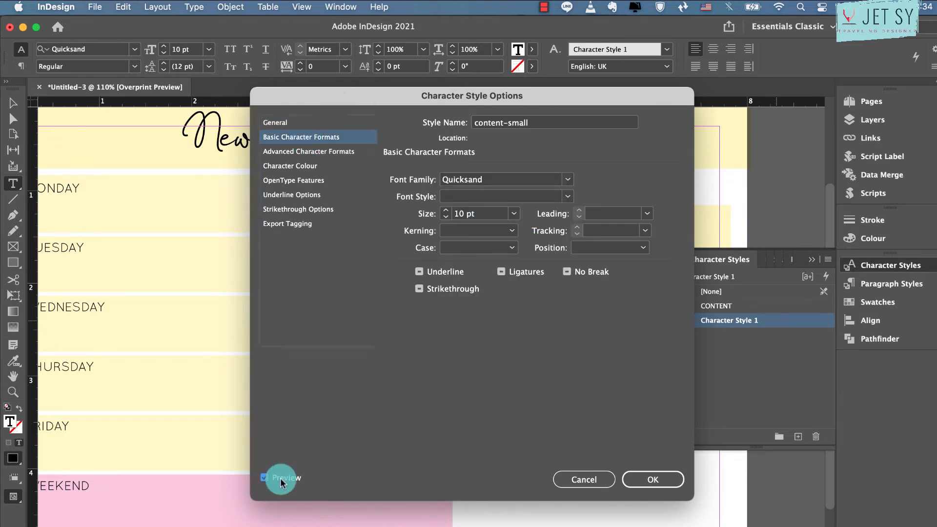
left_click_drag(547, 96, 350, 136)
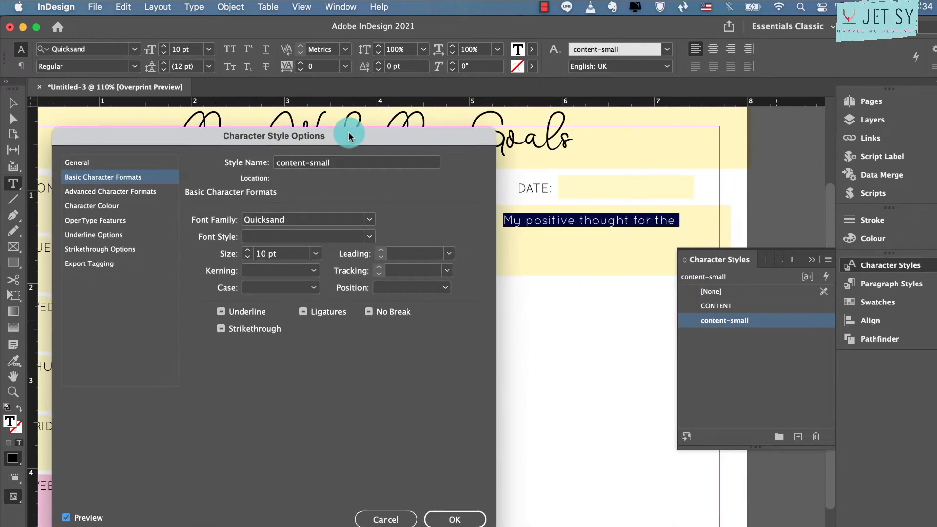
Set the content-small style to Quicksand Bold Italic, 7 pt, with 0 tracking
left_click(393, 270)
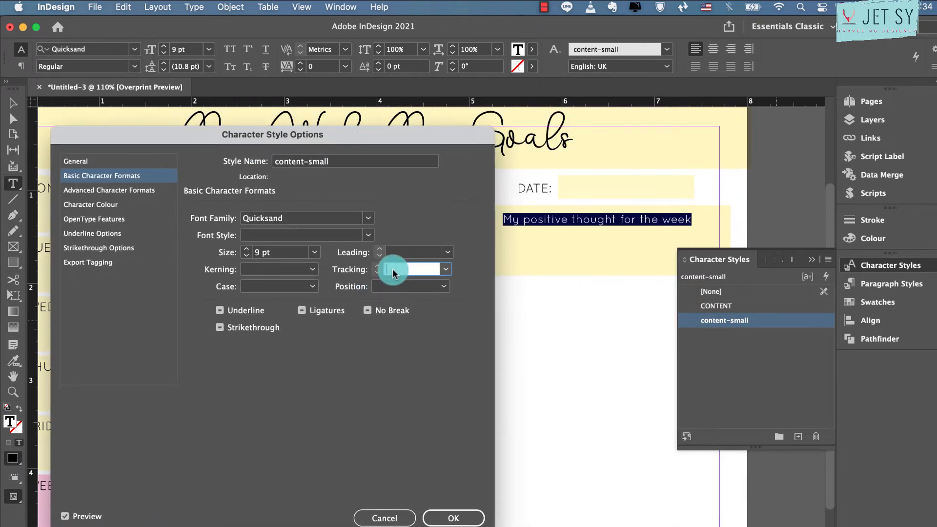
type("0")
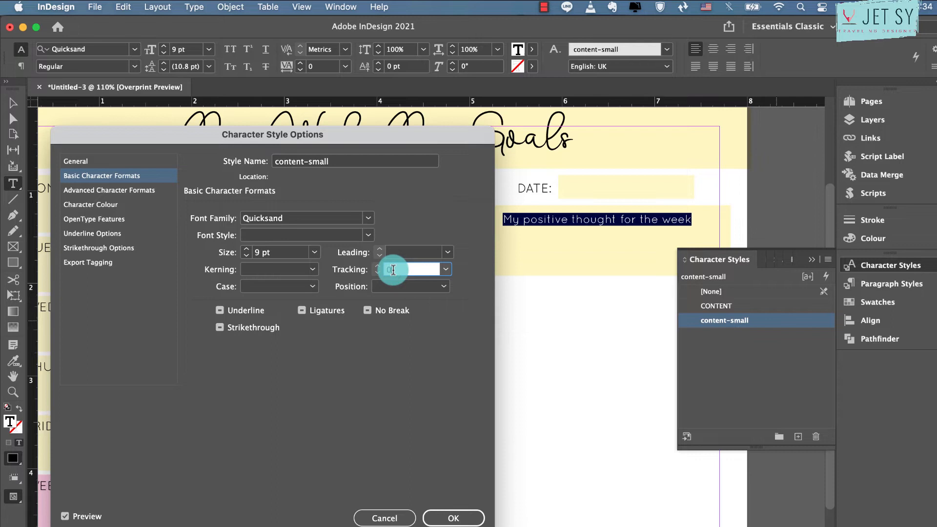
left_click(291, 233)
left_click(369, 235)
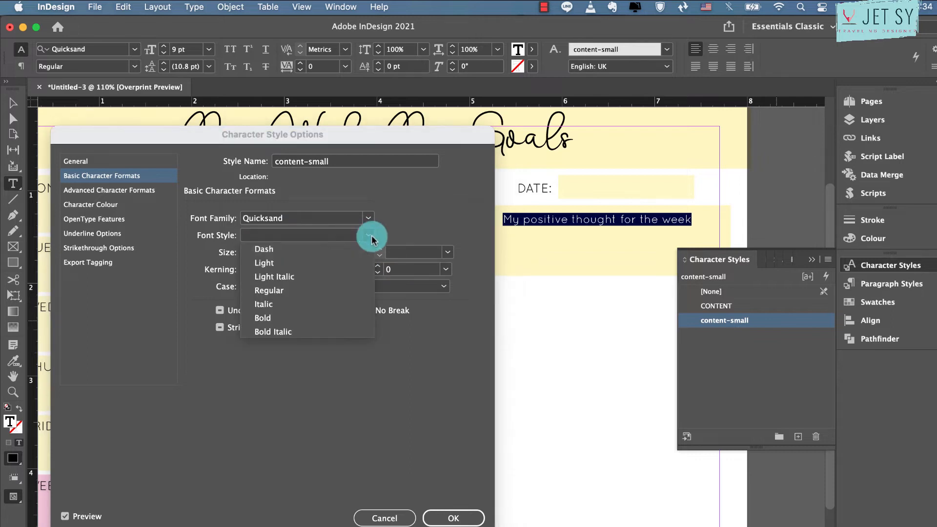
left_click(277, 304)
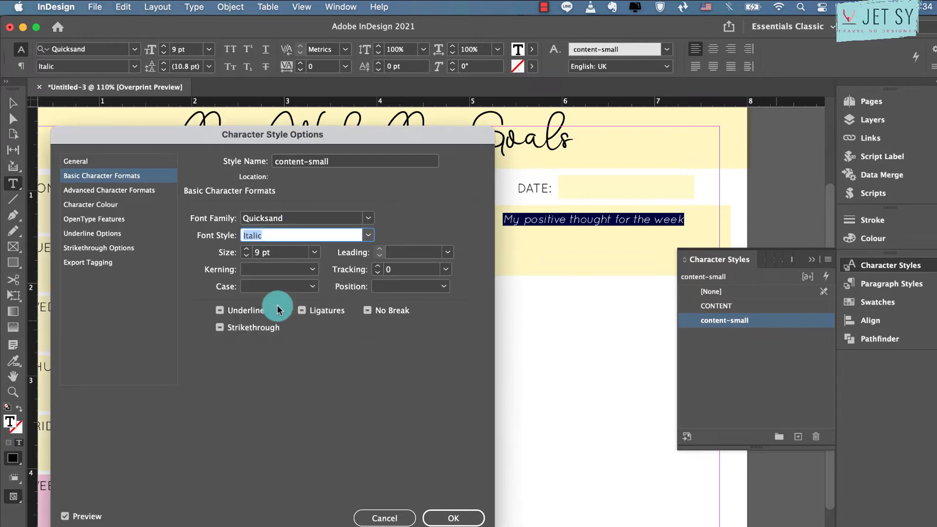
left_click(246, 256)
left_click(245, 255)
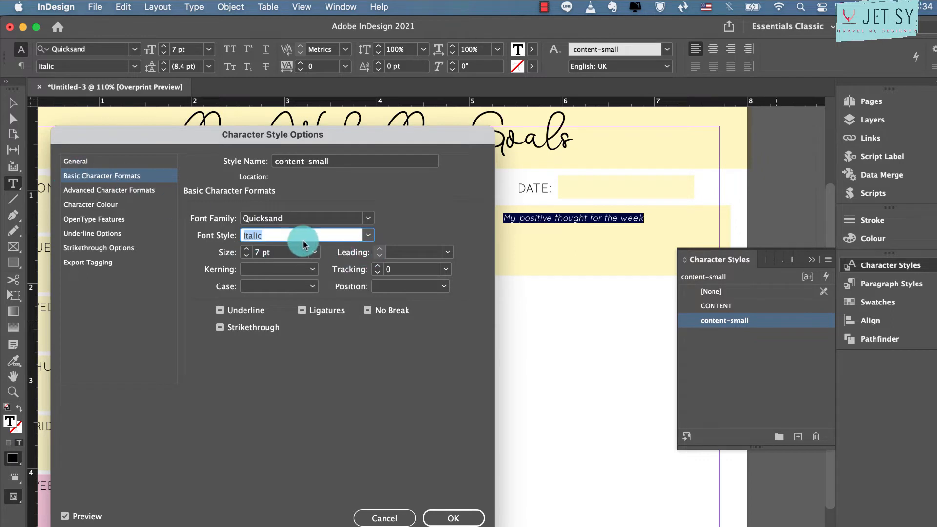
left_click(373, 240)
left_click(311, 328)
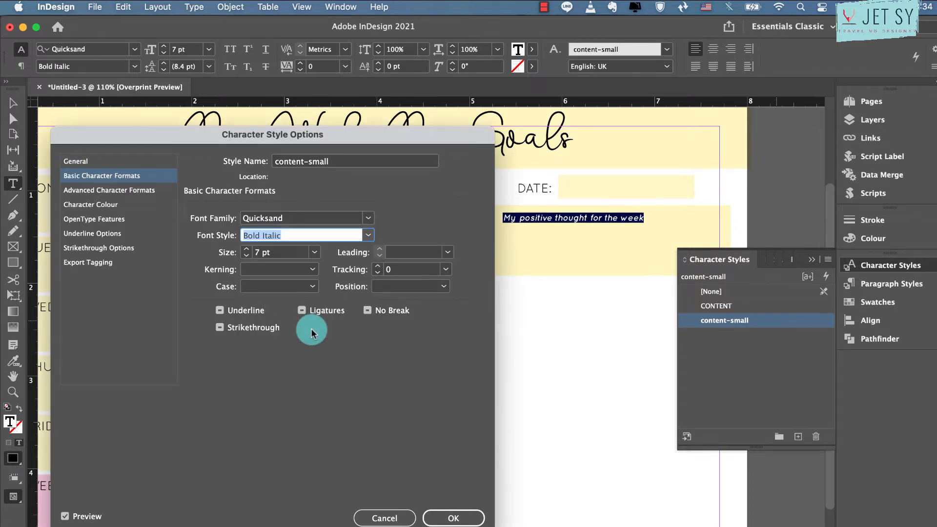
key("Return")
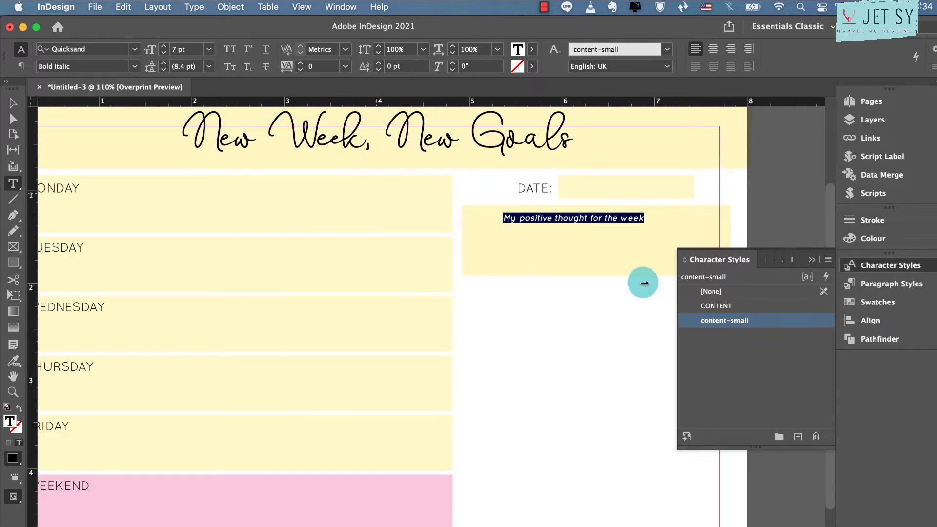
Fit the positive-thought text frame to its content and centre it along the upper edge of its yellow box
left_click(9, 105)
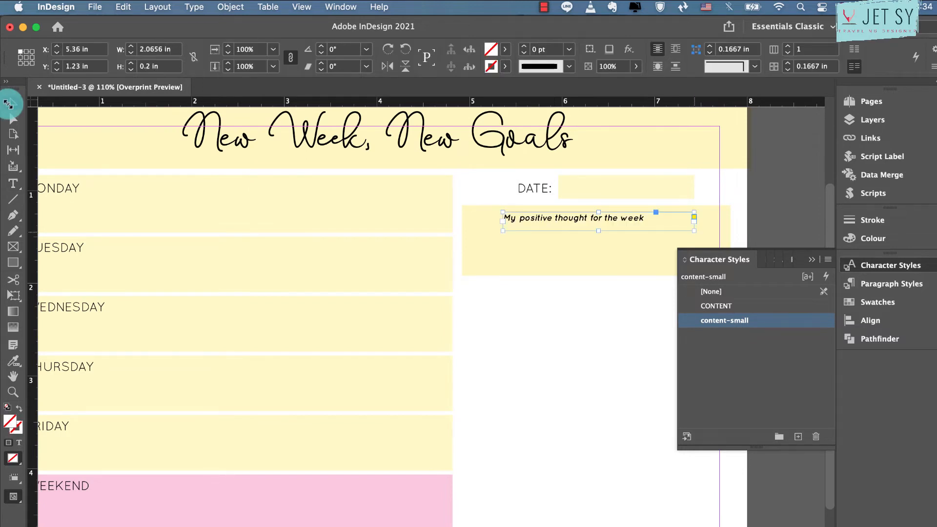
key("super+alt+c")
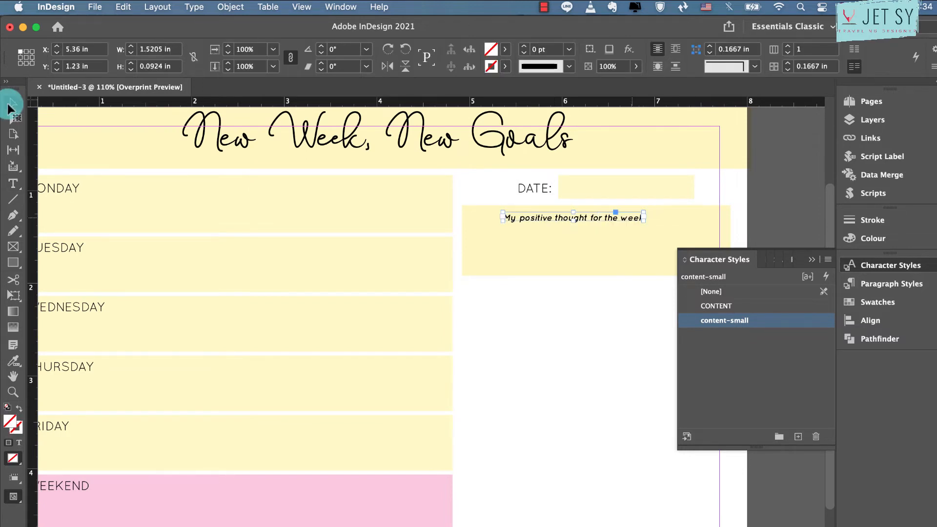
left_click_drag(633, 219, 656, 216)
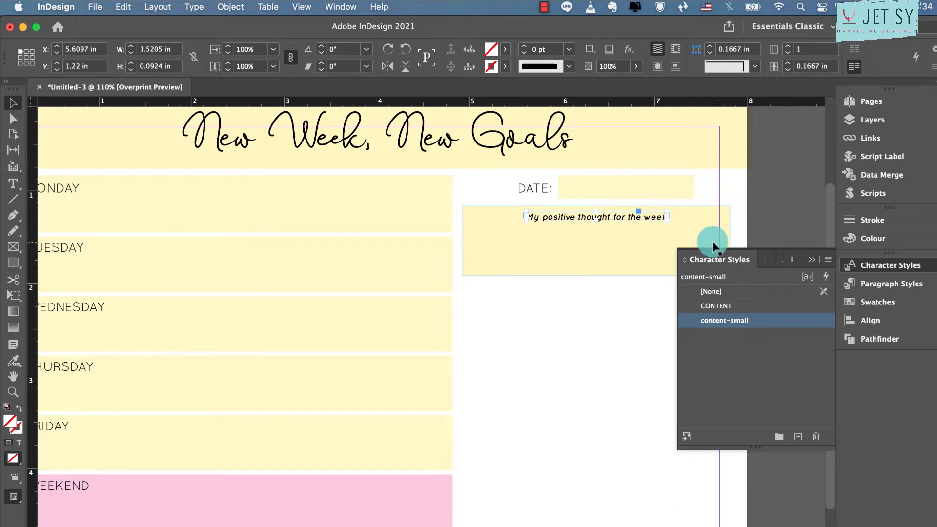
left_click(634, 299)
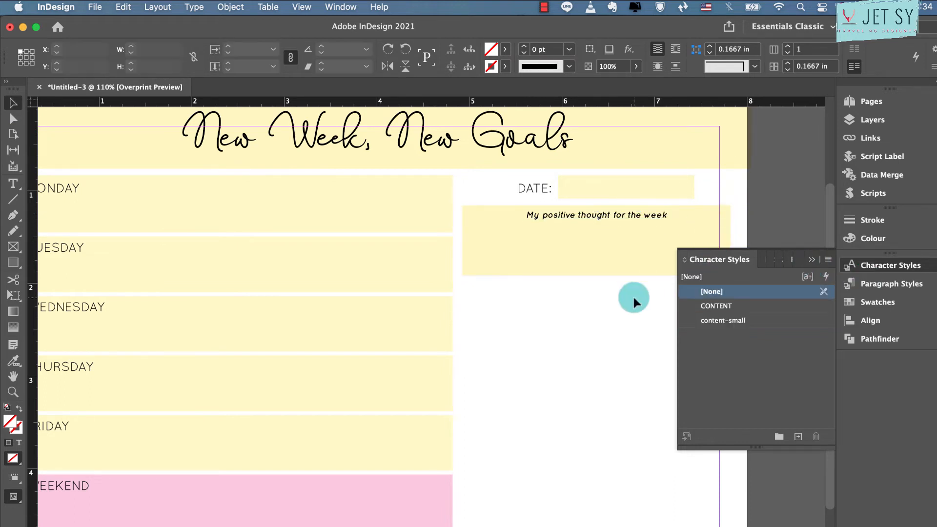
Shorten the yellow positive-thought box from below to a height of about 0.62 in
left_click(597, 254)
left_click_drag(596, 276, 595, 266)
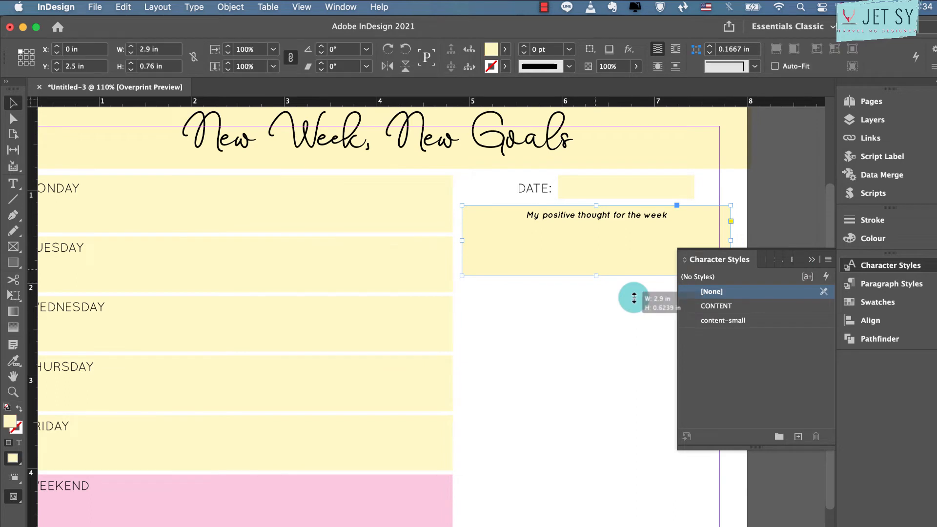
left_click_drag(634, 298, 633, 297)
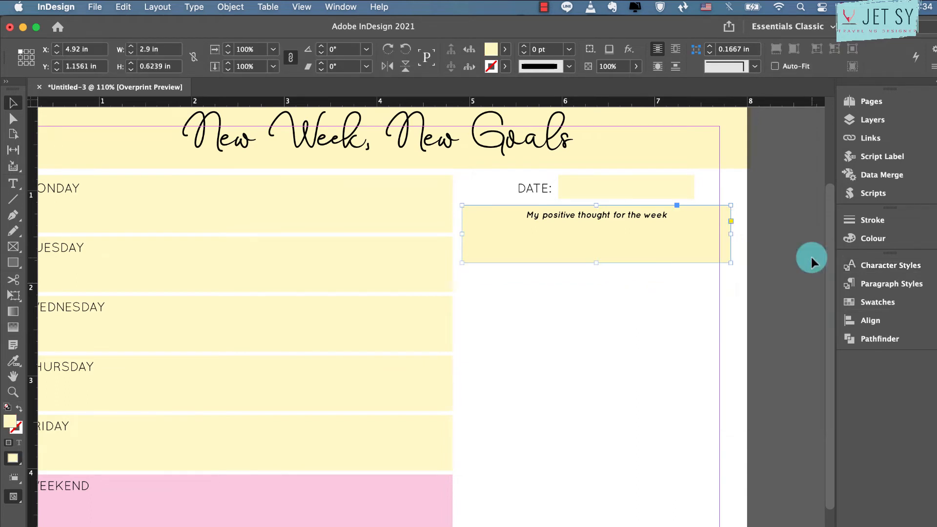
Remove the yellow fill from the cell beside DATE:
double_click(602, 183)
left_click_drag(590, 185, 591, 197)
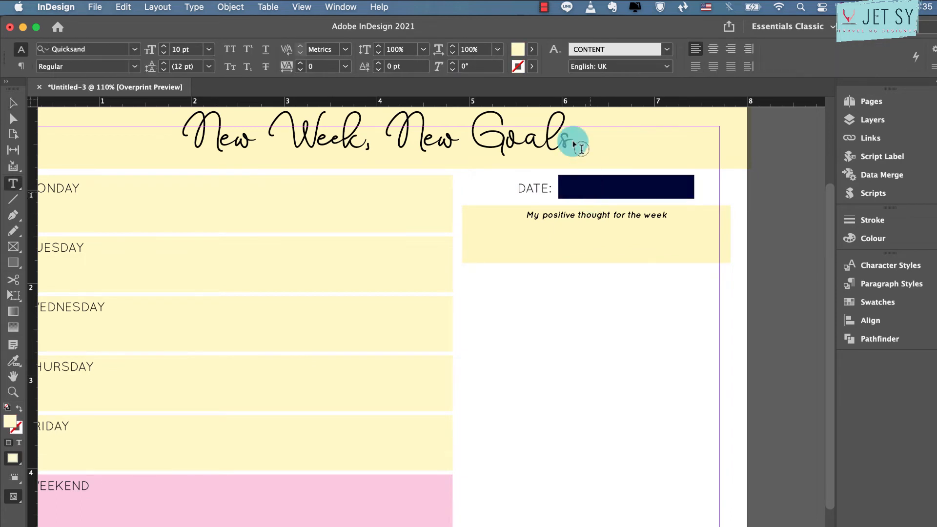
left_click(471, 52)
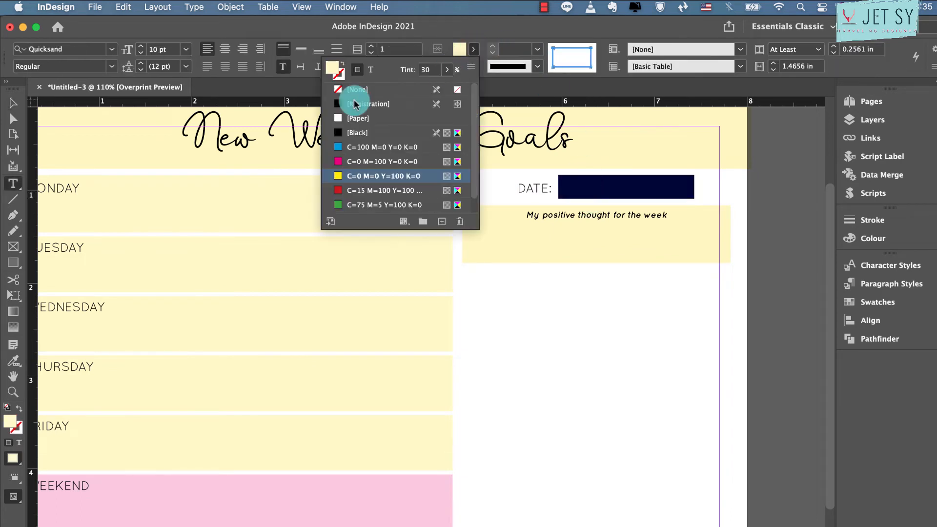
left_click(358, 89)
Give only the lower edge of the cell beside DATE: a 0.5 pt stroke in yellow C=0 M=0 Y=100 K=0
left_click(472, 67)
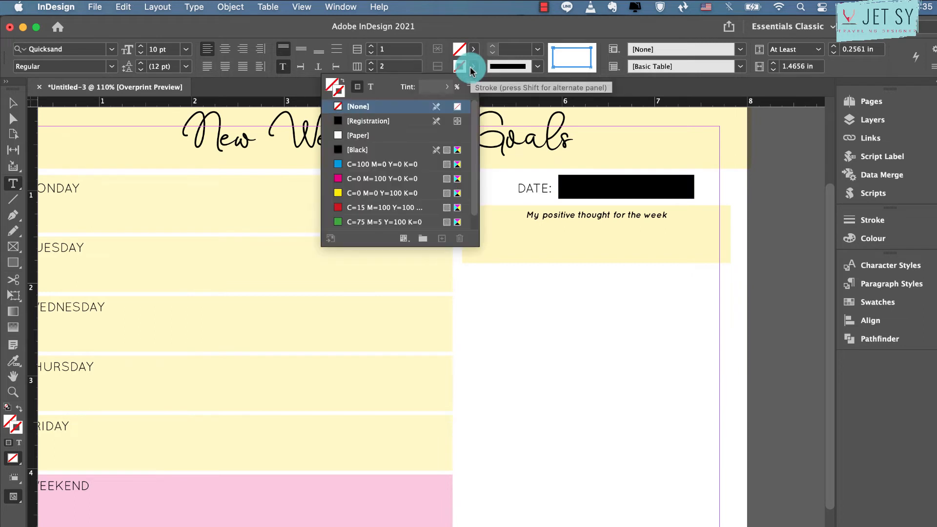
left_click(561, 47)
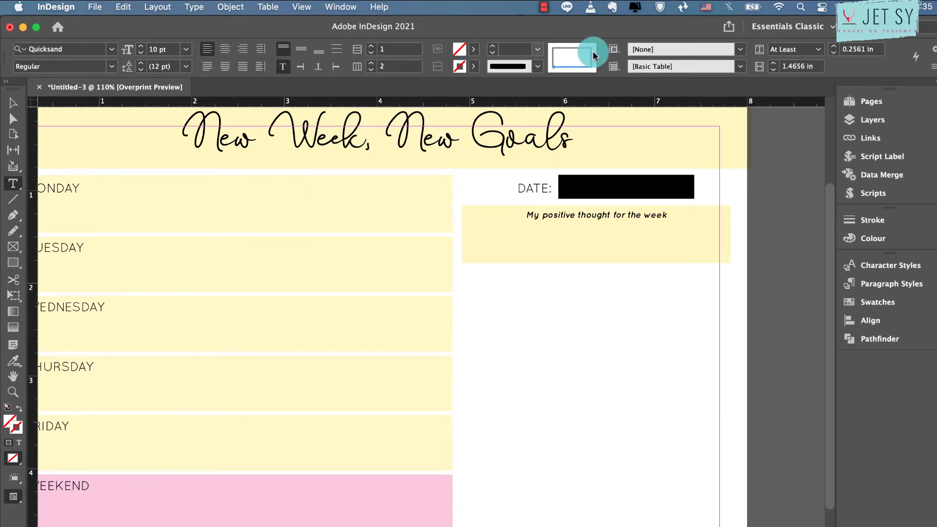
left_click(537, 49)
left_click(520, 90)
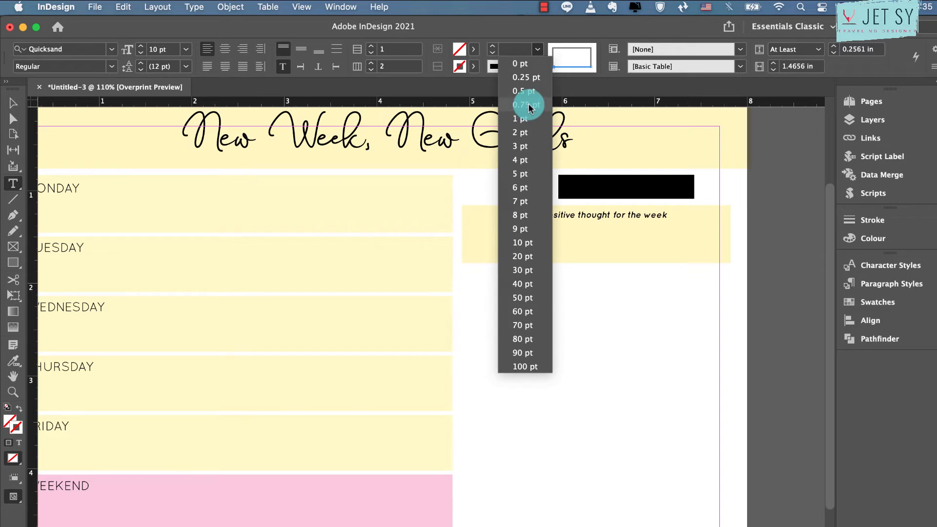
left_click(473, 67)
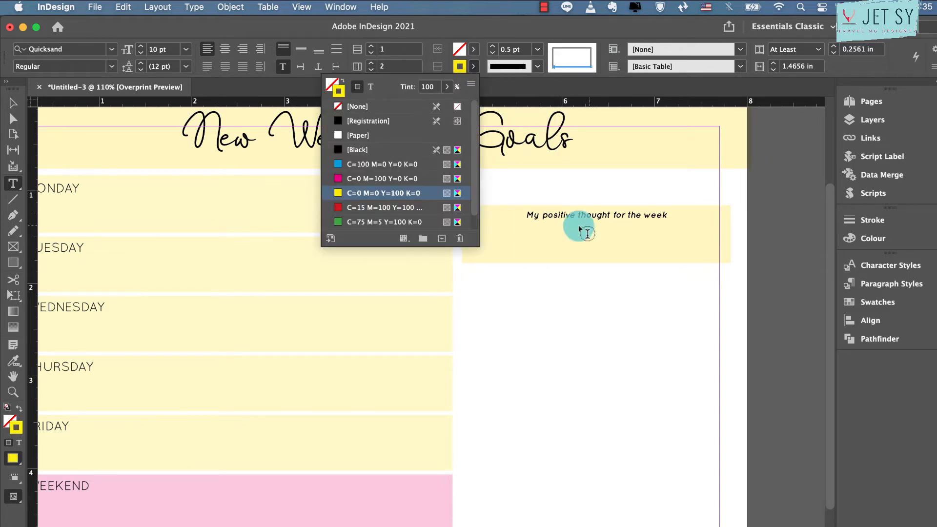
Enlarge the date table's frame to about 2.03 x 0.33 in, down to the upper edge of the positive-thought box
left_click(14, 103)
left_click(562, 180)
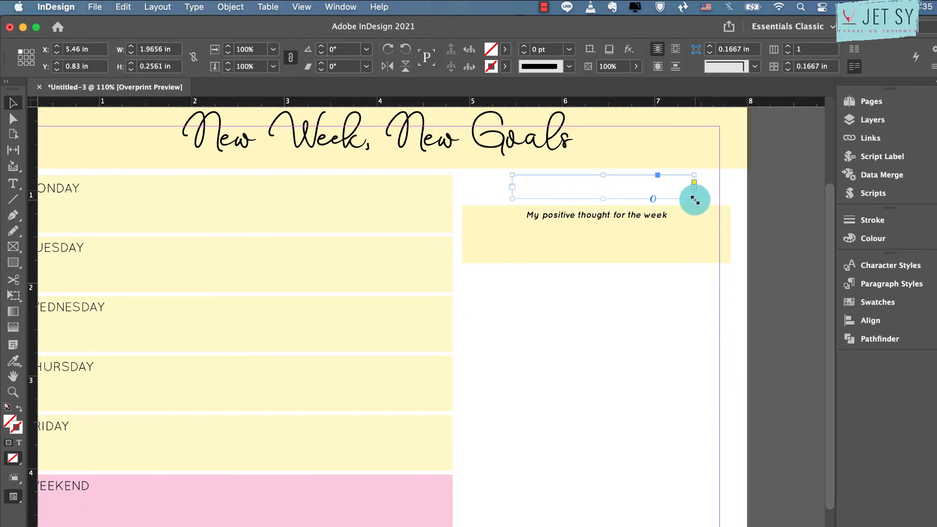
left_click_drag(694, 199, 699, 205)
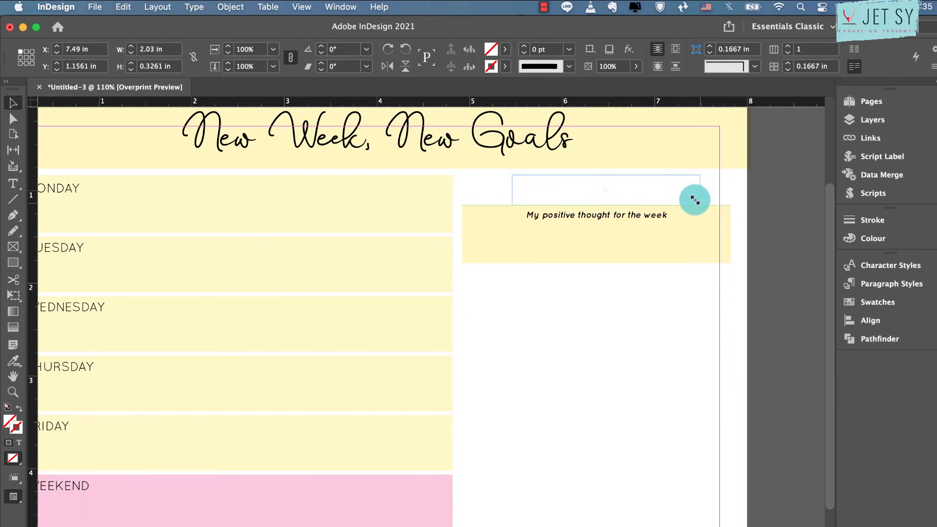
Align the DATE: label to the bottom of its cell and nudge the date table's frame up to Y 0.7906 in
double_click(540, 189)
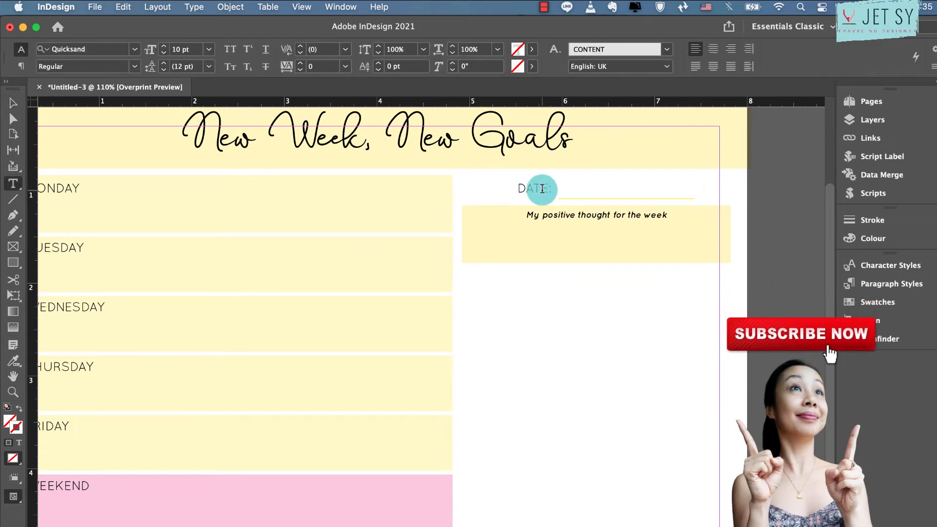
triple_click(541, 191)
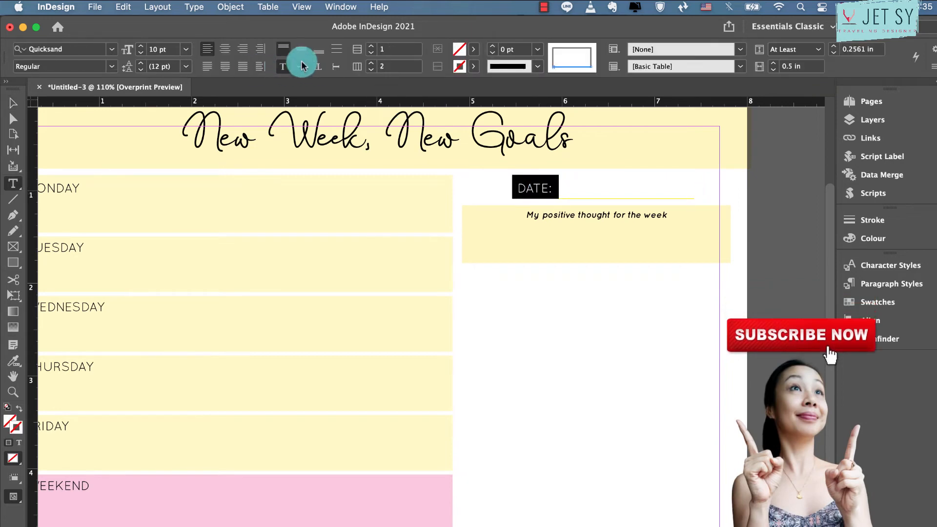
left_click(316, 52)
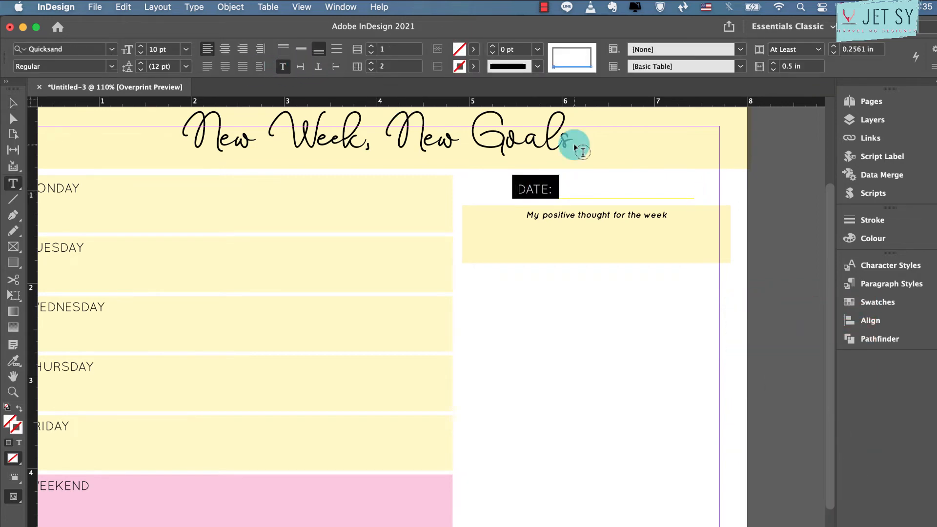
left_click(13, 103)
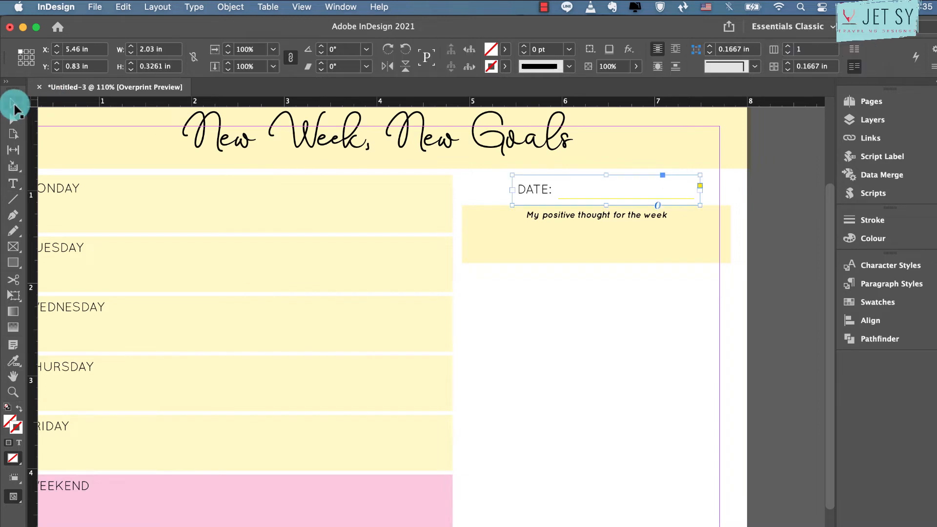
key("Up")
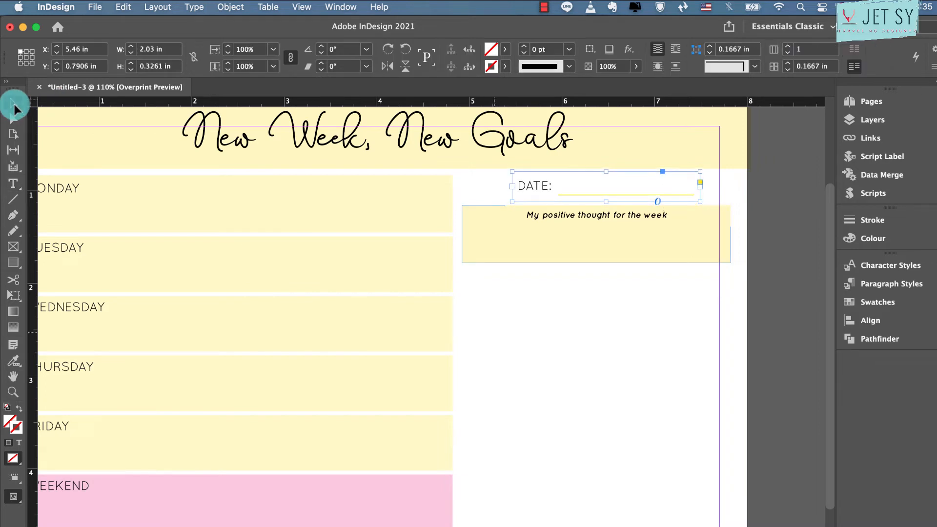
Duplicate the positive-thought text frame just below the yellow box, at its left edge, and change the copy's text to "The Priorities:"
left_click_drag(631, 209, 513, 275)
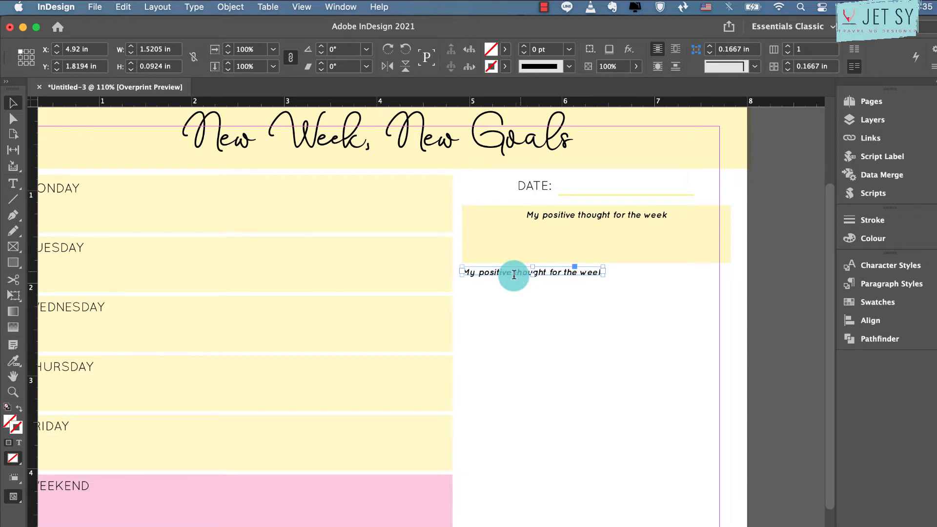
triple_click(514, 275)
left_click(514, 274)
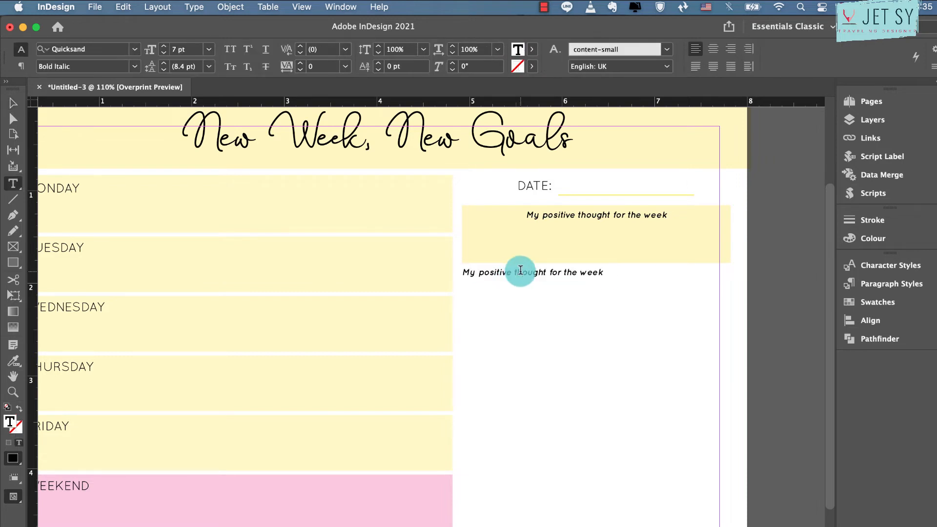
triple_click(521, 270)
type("The Priorities")
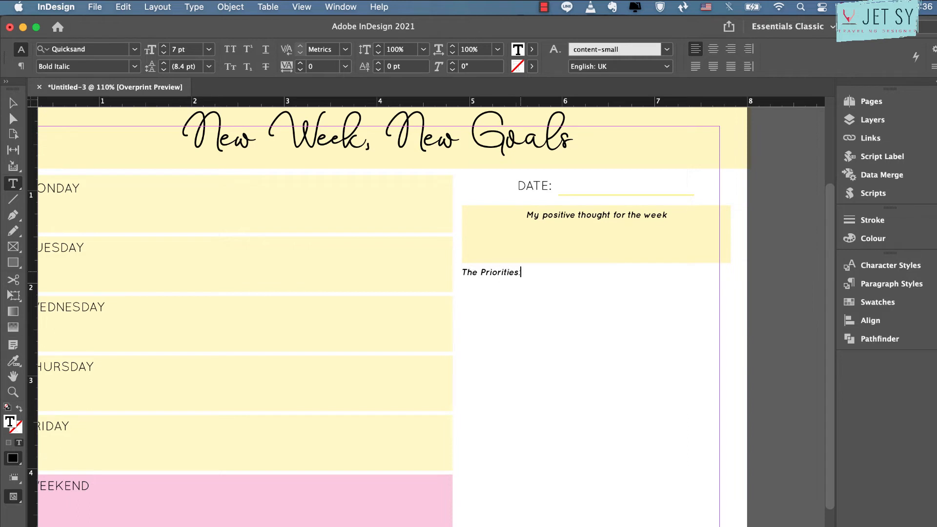
left_click(521, 273)
key("Escape")
left_click(494, 272)
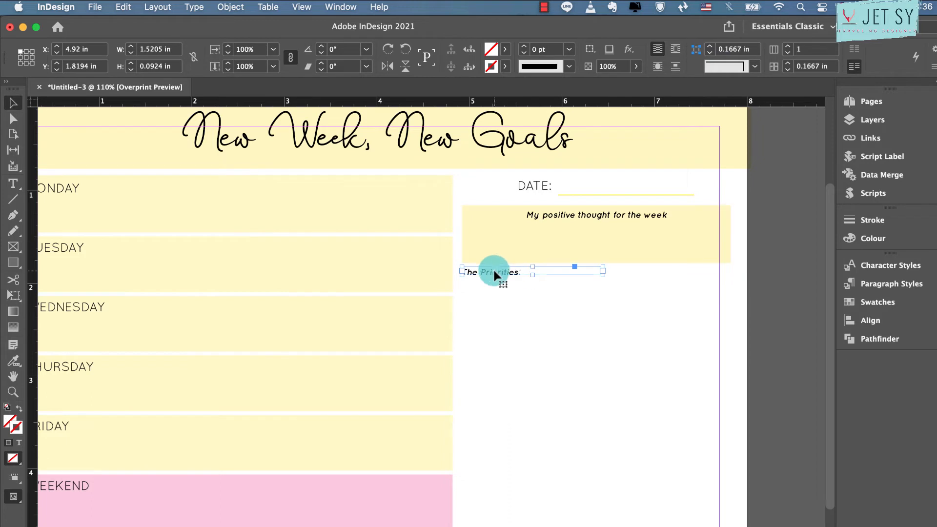
Duplicate "The Priorities:" frame twice down the column at about 0.9 in intervals and distribute the three frames by vertical centres
left_click_drag(494, 273, 497, 358)
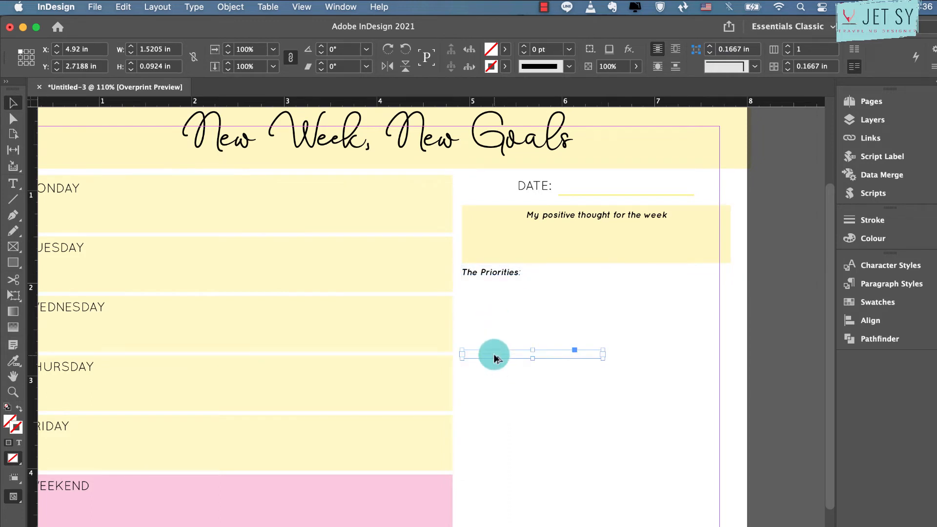
key("super+alt+shift+d")
left_click(505, 273)
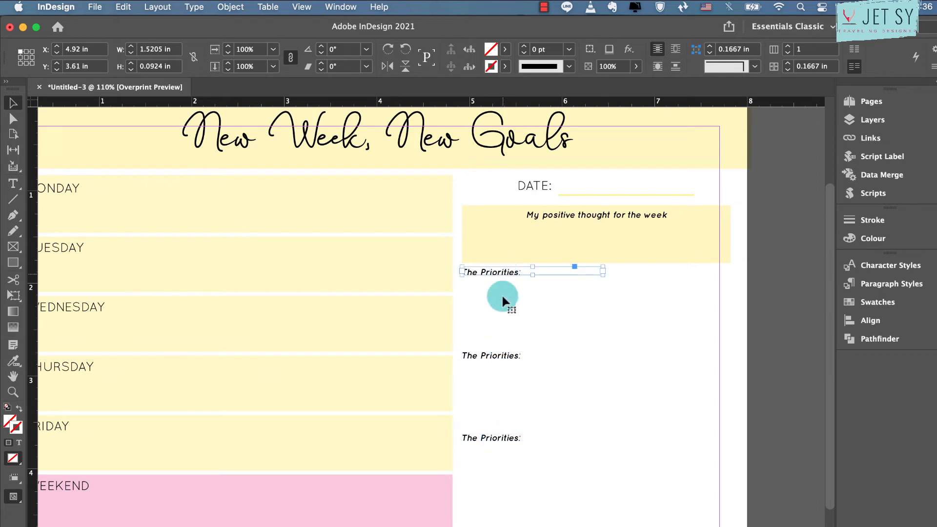
left_click(496, 357, "shift")
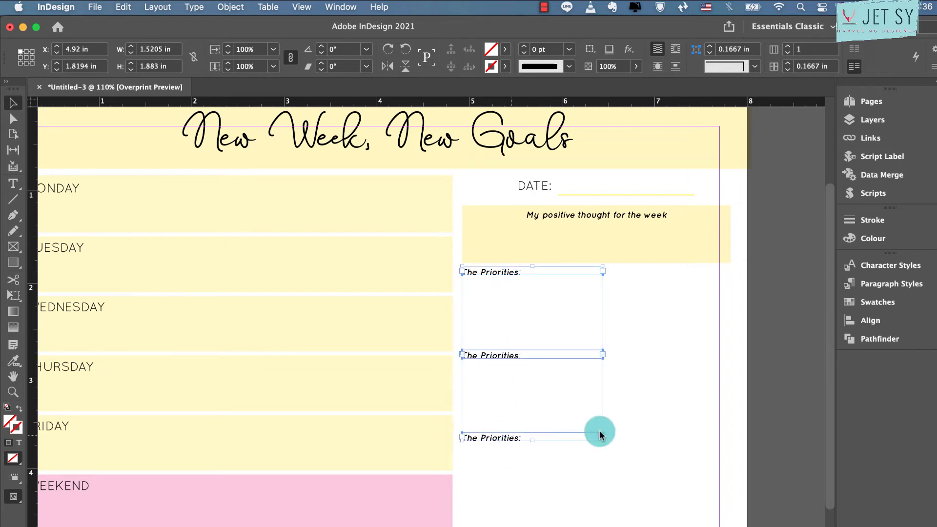
right_click(599, 432)
key("Escape")
left_click(874, 320)
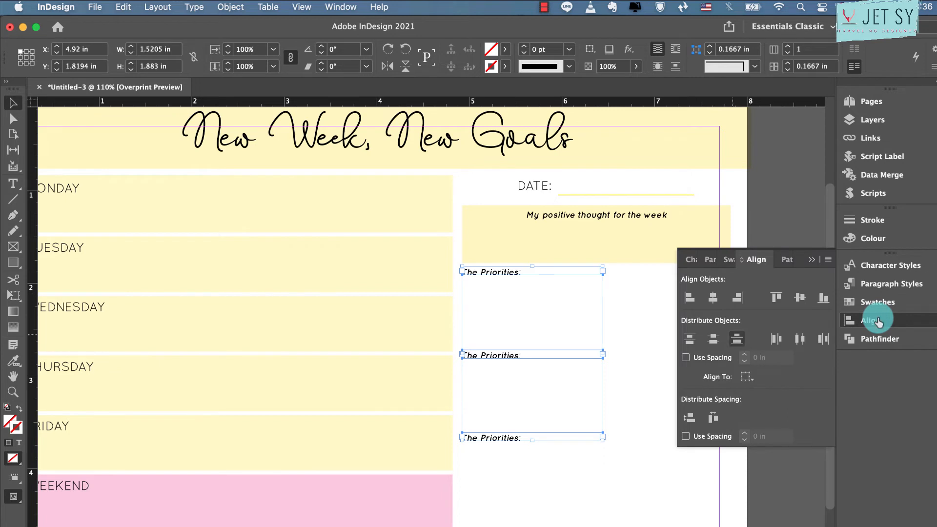
left_click(715, 340)
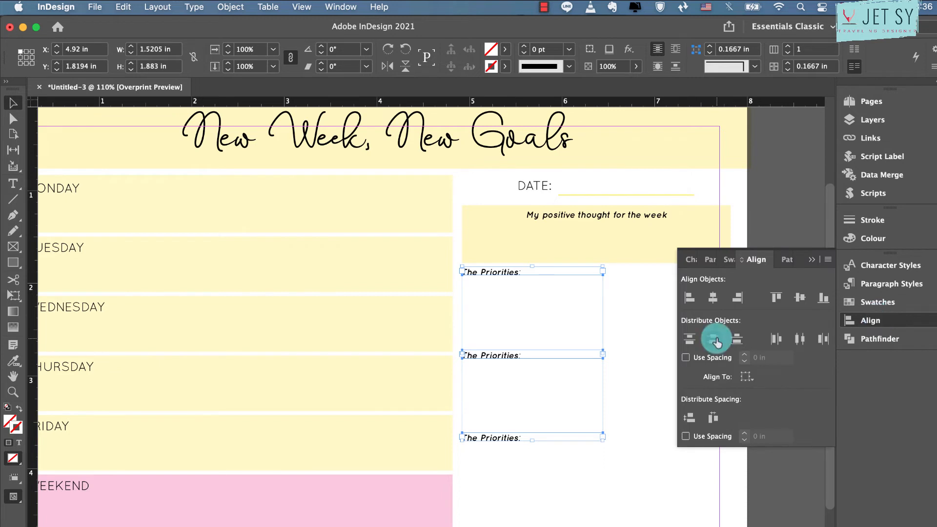
left_click(812, 260)
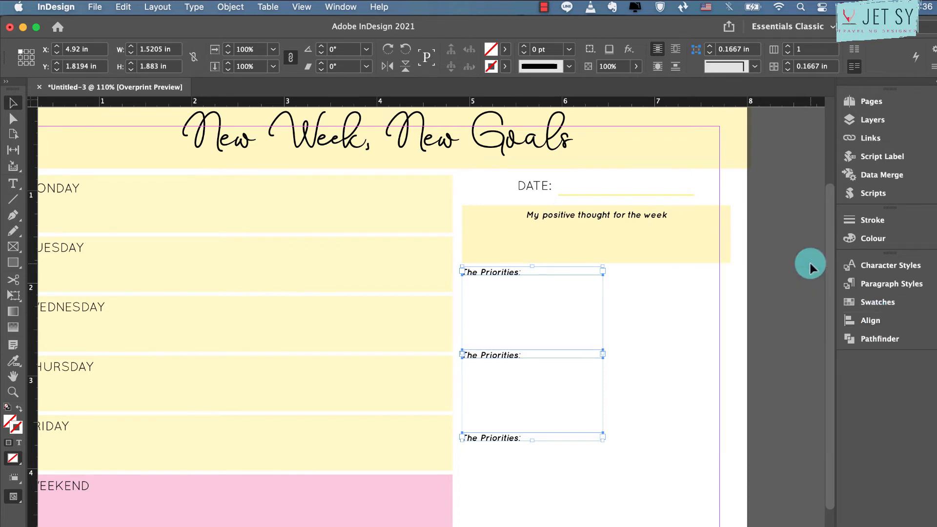
left_click(519, 476)
Draw a circle about 0.09 in across just below the first "The Priorities:" heading and fill it yellow C=0 M=0 Y=100 K=0
left_click(14, 260)
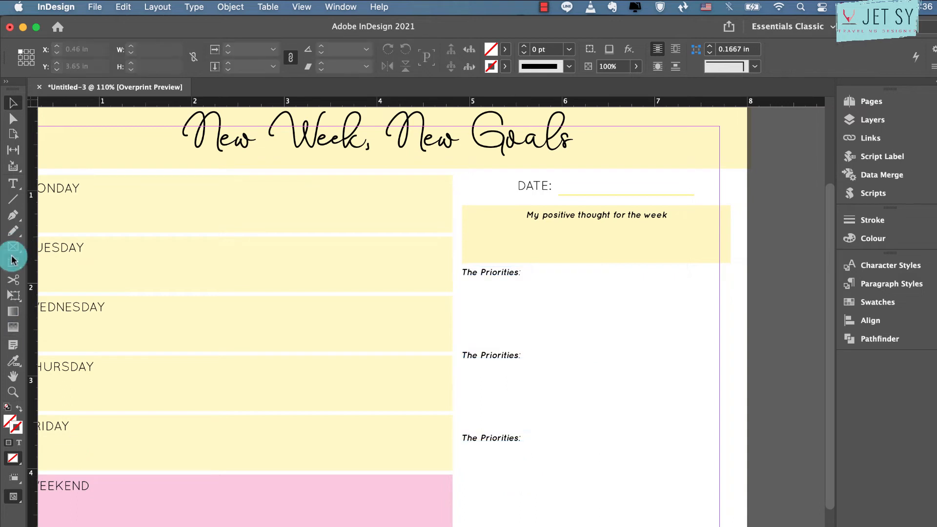
left_click_drag(17, 264, 37, 290)
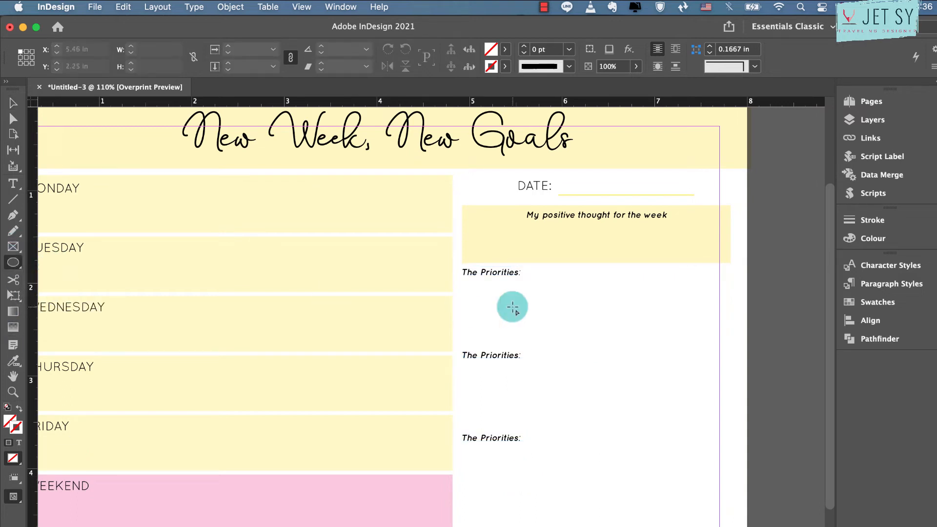
left_click_drag(467, 283, 478, 296)
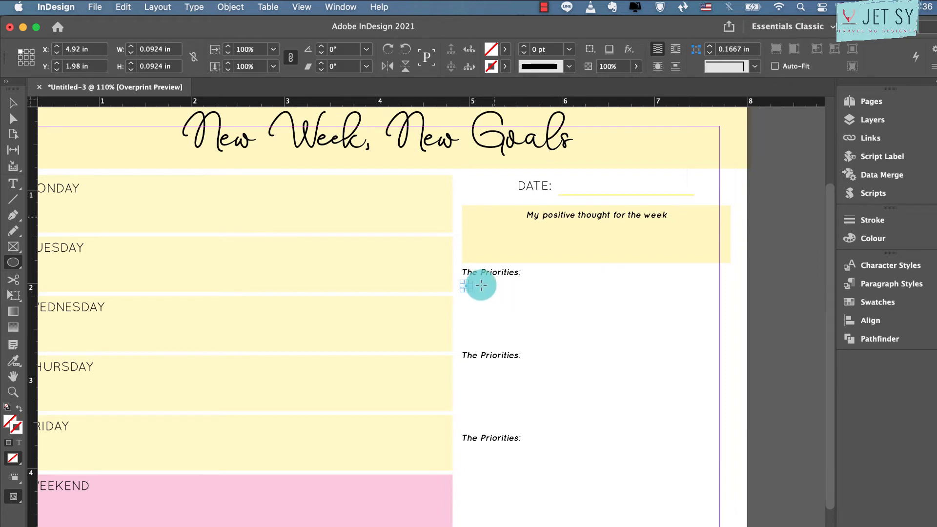
left_click(504, 52)
left_click(415, 177)
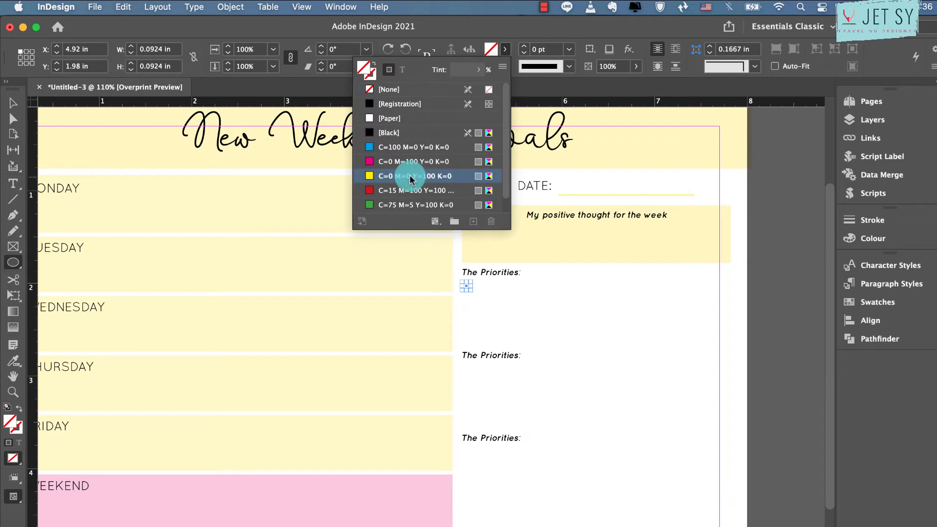
left_click(13, 103)
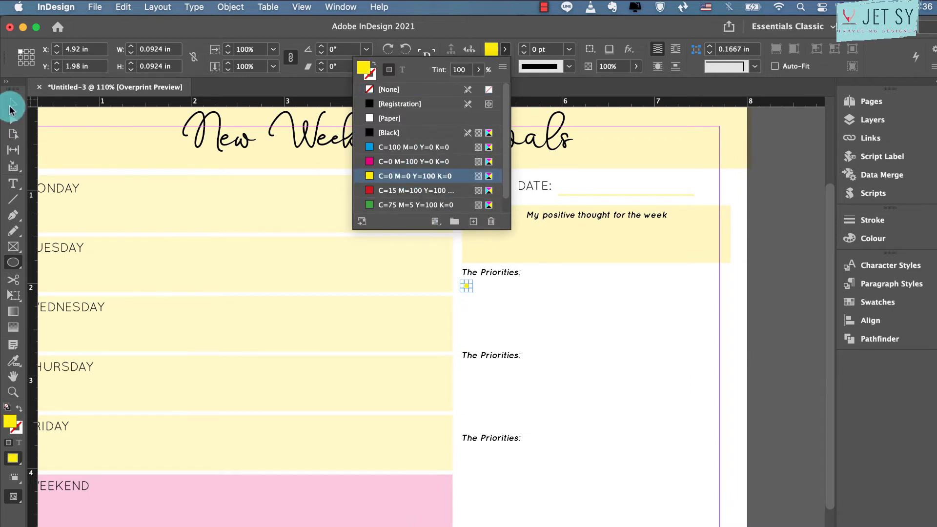
Duplicate the yellow circle downwards into a column of five, about 0.7 in tall, ending above the second heading
key("super+equal")
key("super+equal")
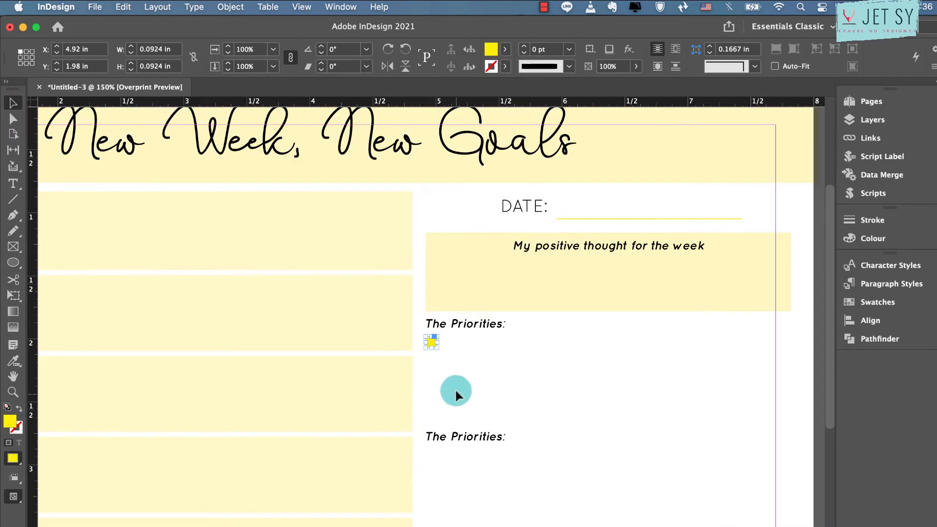
left_click_drag(432, 344, 428, 421)
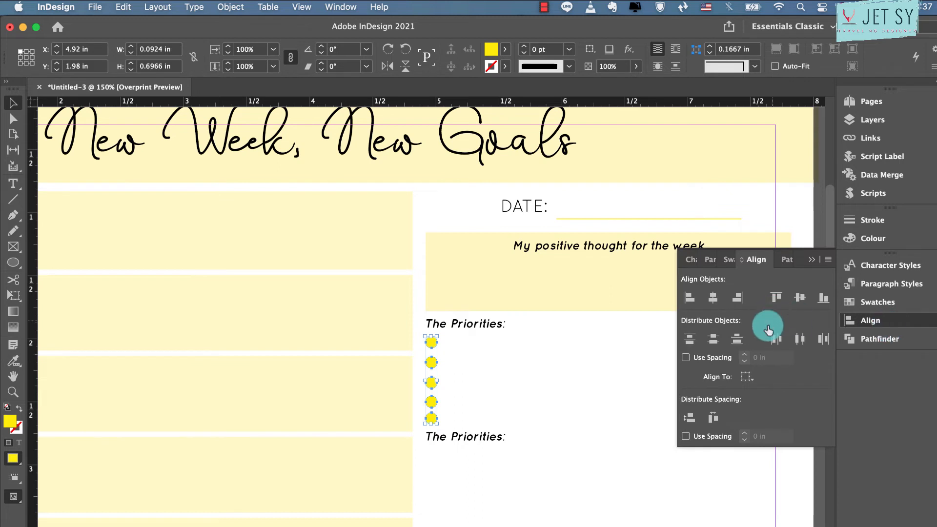
Distribute the five circles by vertical centres, align their horizontal centres, and group them
left_click(713, 339)
left_click(712, 297)
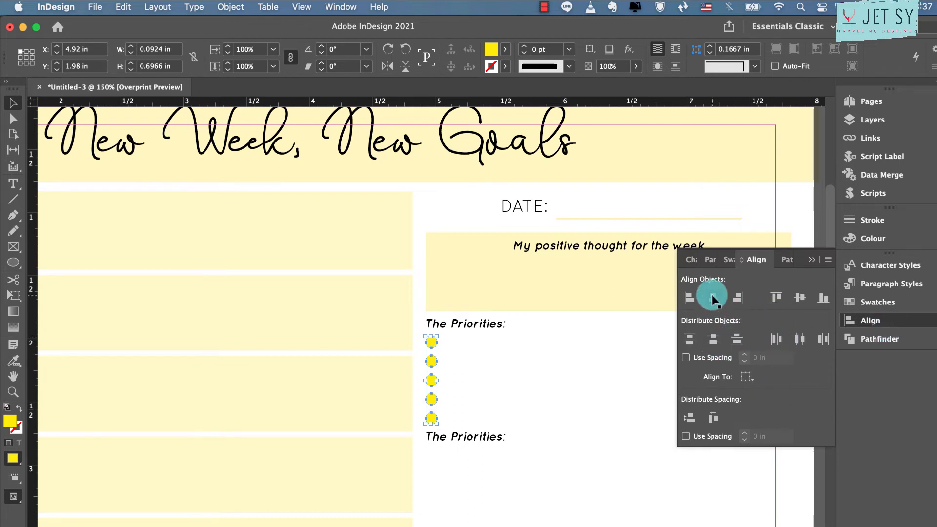
left_click(432, 341)
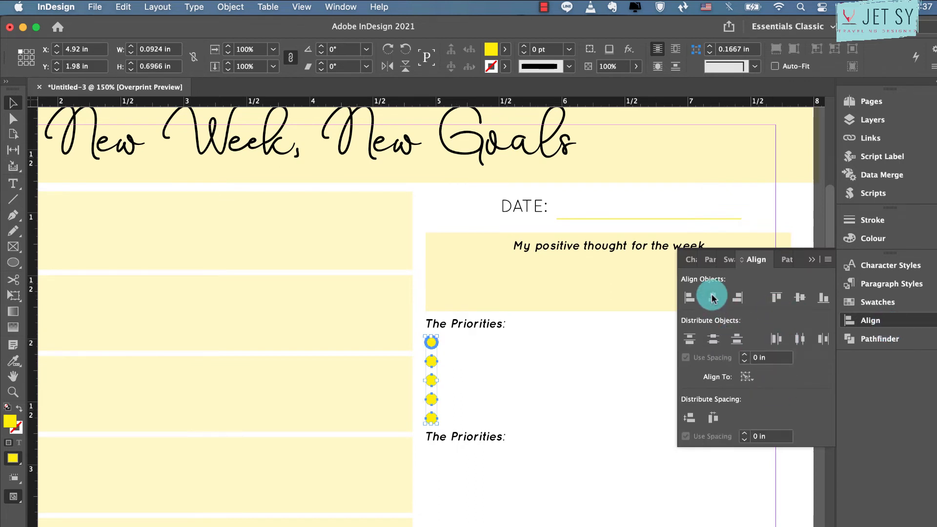
left_click(811, 260)
key("super+g")
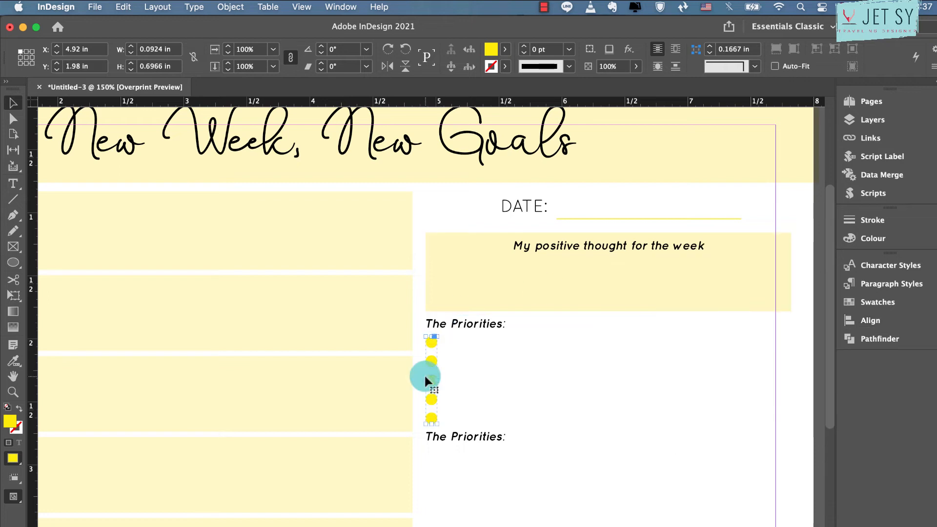
Duplicate the circle group below the second heading and change that heading to "The I'd Like To Dos:"
left_click_drag(434, 343, 435, 455)
double_click(504, 436)
left_click_drag(504, 436, 453, 435)
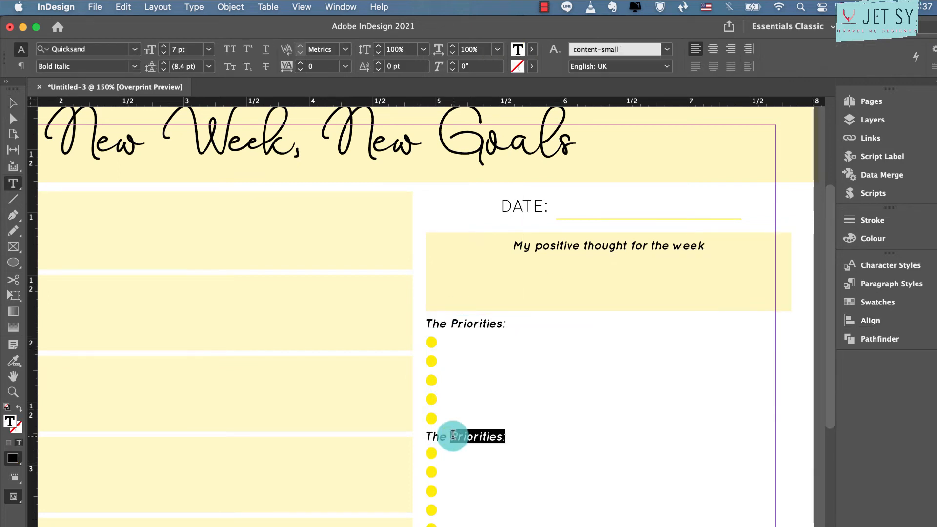
type("I'd Like To Dox")
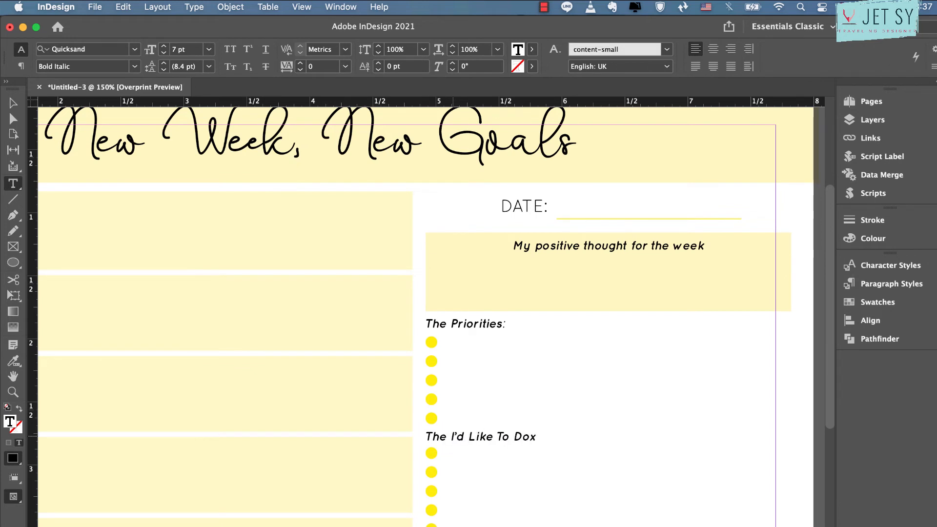
key("BackSpace")
Change the third heading's text to "The things to look after me:"
scroll(503, 434, "down", 10)
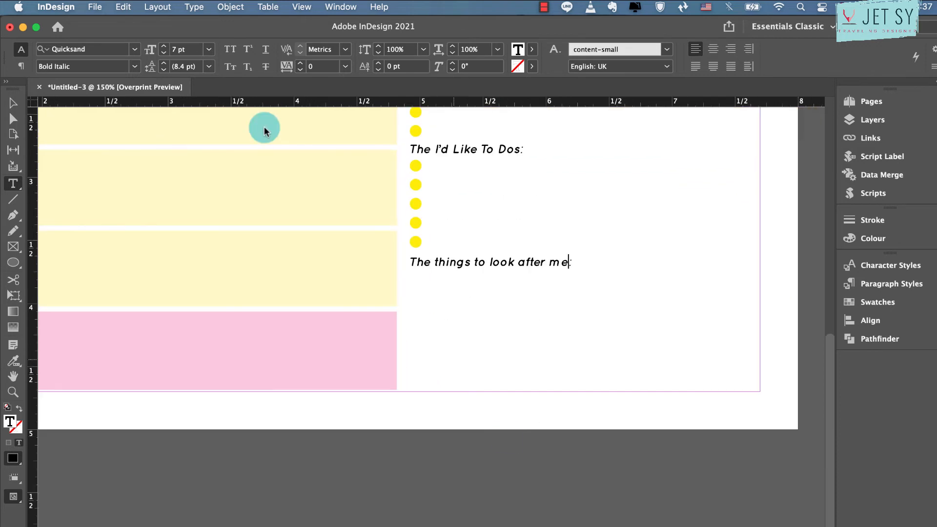
key("Escape")
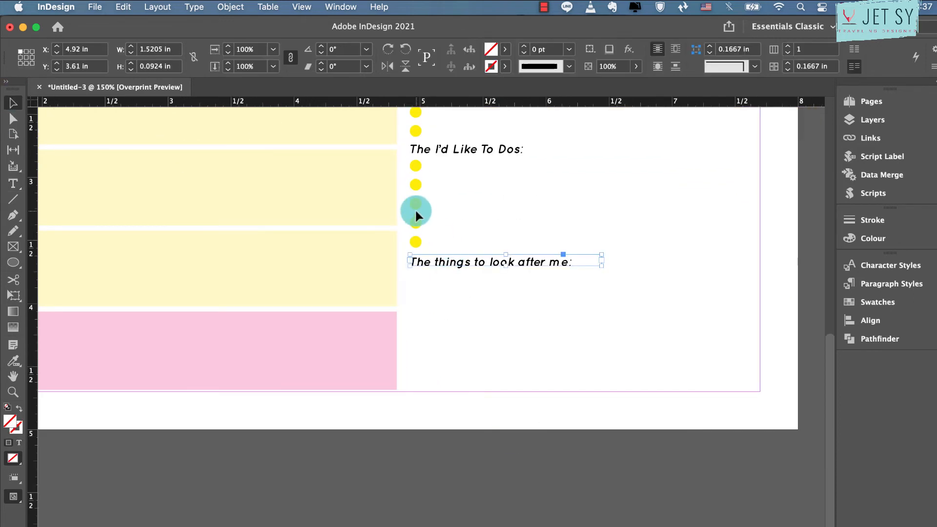
left_click(416, 212)
scroll(416, 213, "up", 5)
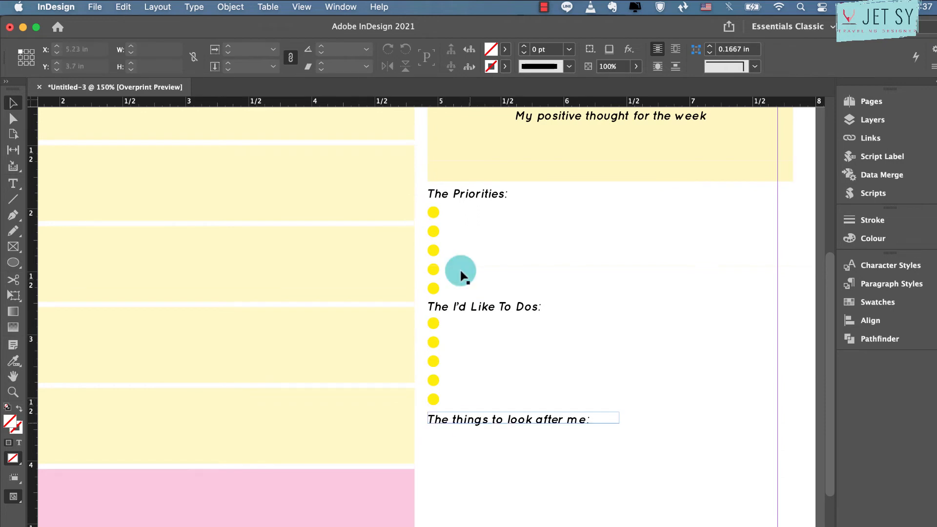
Replace the ending of the third heading so it reads "The things to do next week:"
left_click(432, 321)
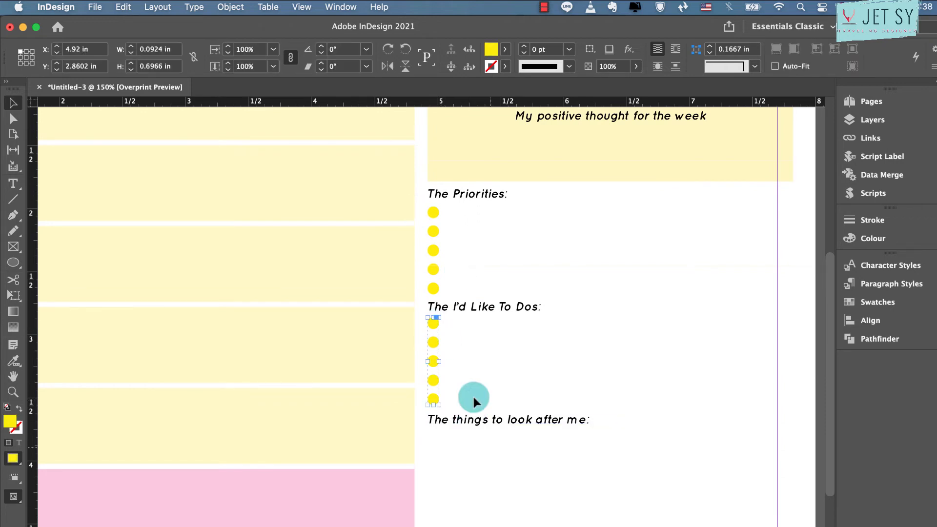
double_click(487, 419)
left_click_drag(509, 419, 585, 421)
key("BackSpace")
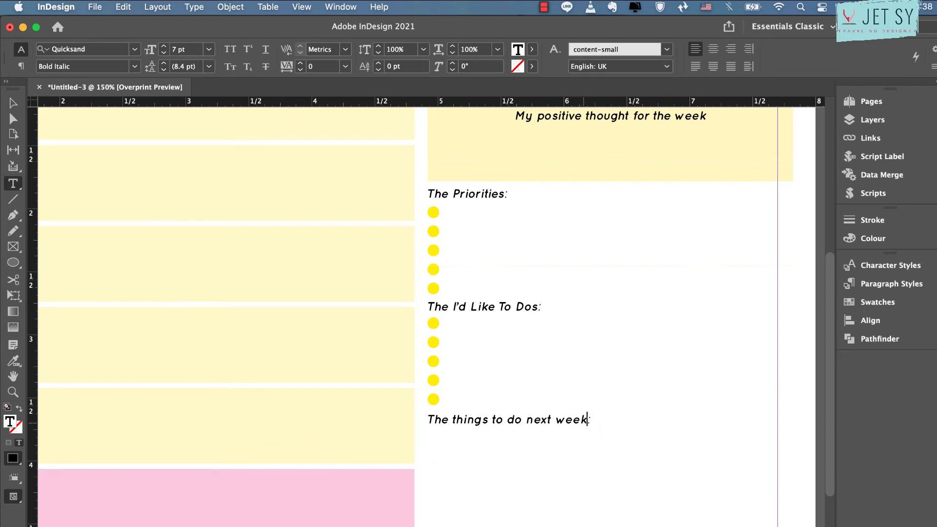
left_click(583, 423)
key("Escape")
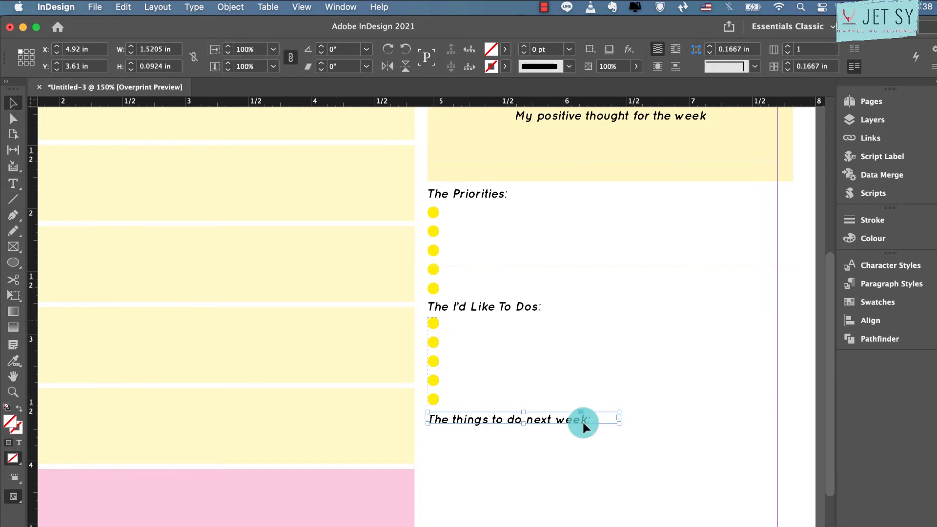
Duplicate the second circle group directly below "The things to do next week:" heading, keeping it aligned with the groups above
left_click(434, 321)
left_click_drag(434, 320, 433, 434)
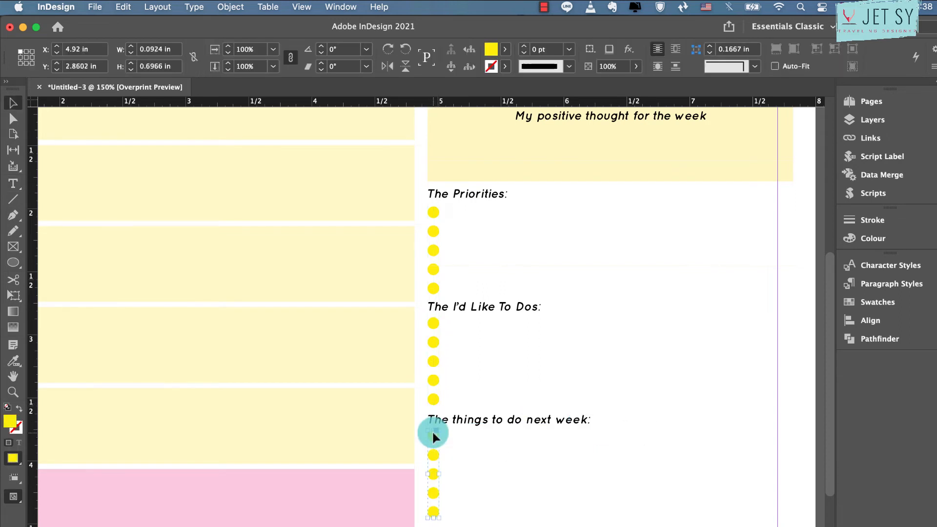
left_click(552, 476)
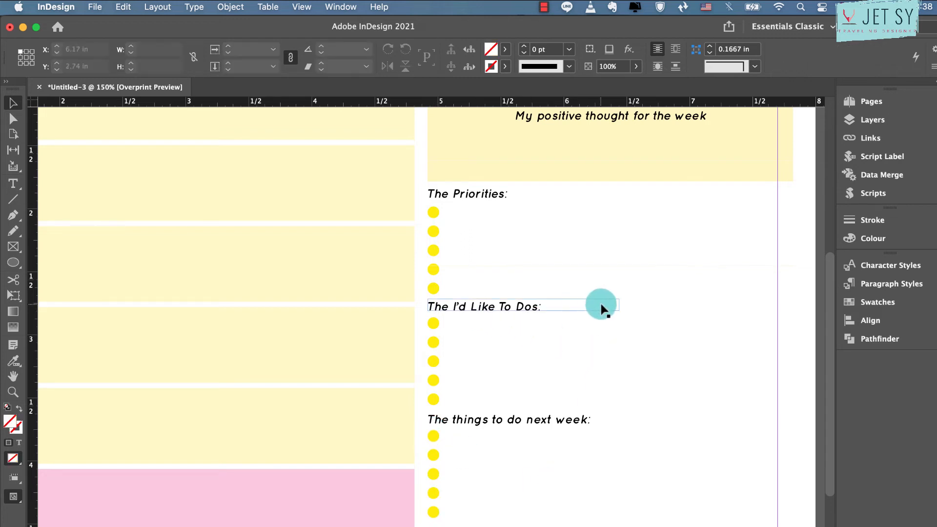
Nudge the two lower headings and their circle groups down together to Y 2.7934 in
left_click_drag(679, 304, 429, 523)
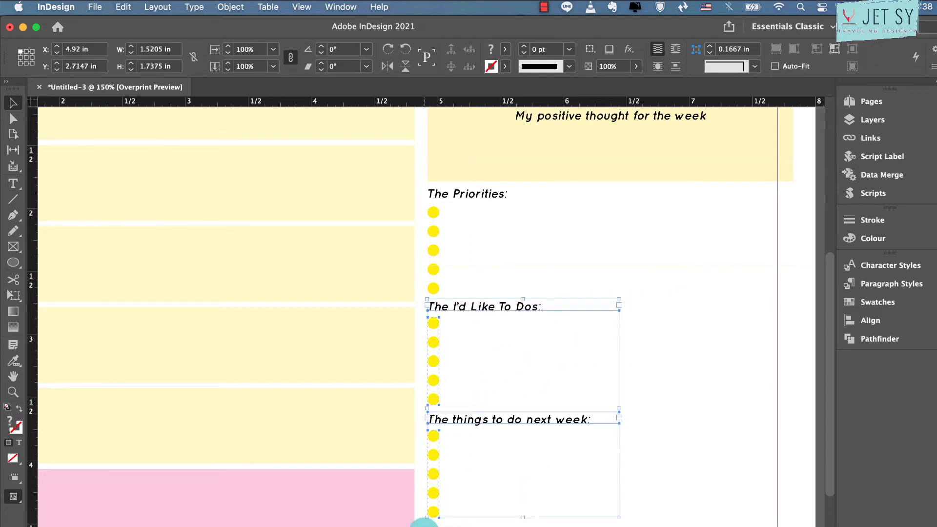
key("Down")
key("Down")
key("Down")
key("Down")
key("Down")
key("Down")
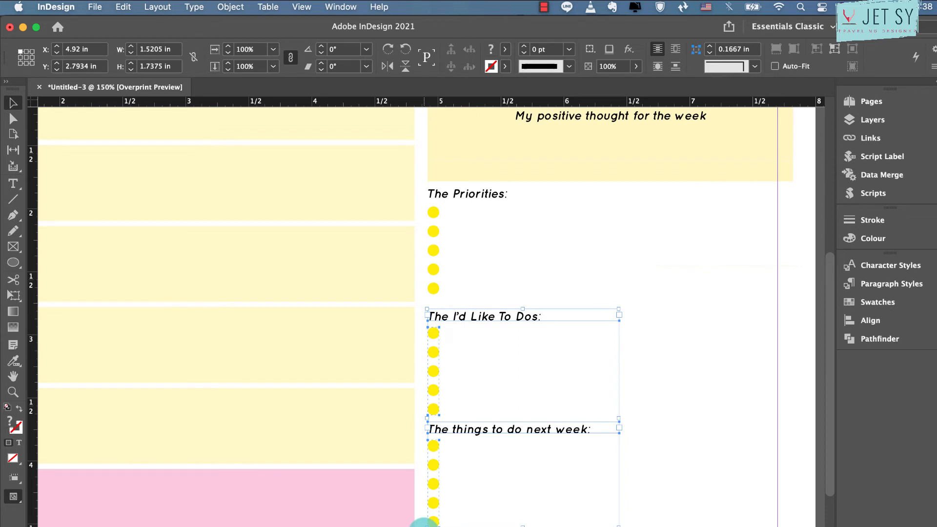
Nudge "The things to do next week:" heading and its circle group down to Y 3.8364 in
left_click(696, 414)
left_click_drag(685, 423, 429, 526)
key("Down")
key("Down")
key("Down")
key("Down")
key("Down")
key("Down")
key("Down")
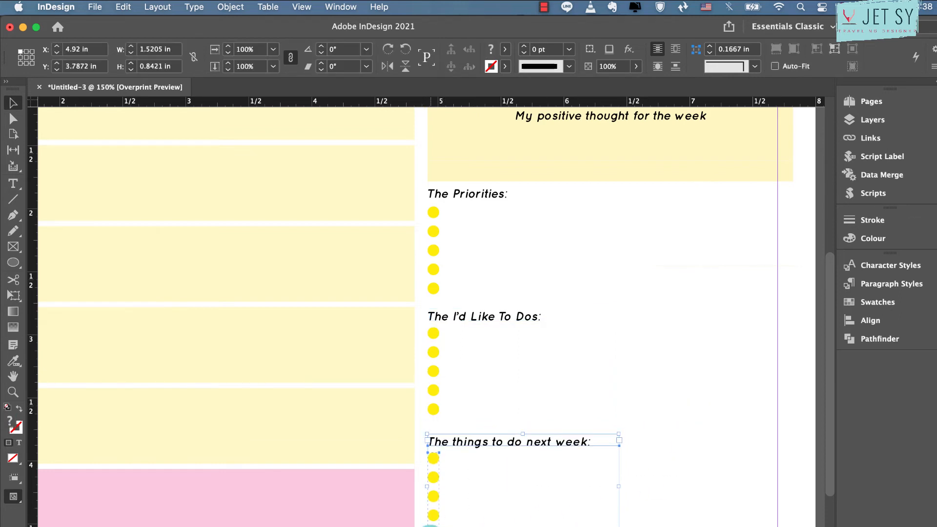
key("Down")
key("Down")
key("Down")
key("Down")
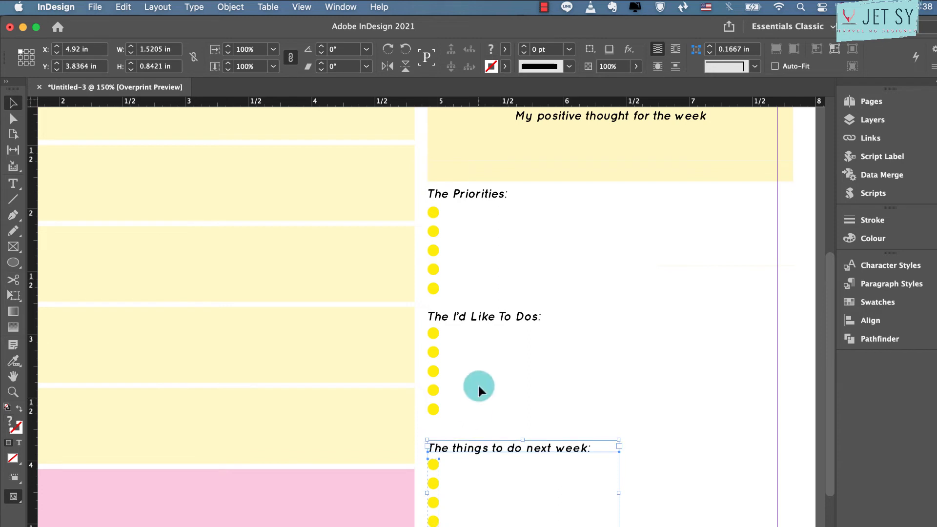
Nudge "The I'd Like To Dos:" heading and its circle group down to Y 2.8426 in
left_click(523, 359)
left_click_drag(557, 320, 443, 412)
key("super+z")
left_click_drag(650, 317, 428, 424)
key("Down")
key("Down")
key("Down")
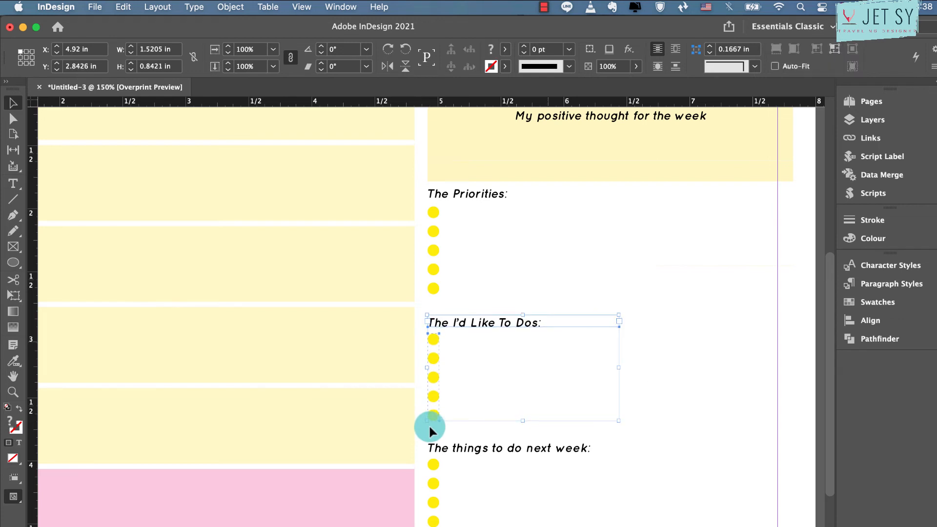
left_click(428, 423)
Round only the upper-right and lower-left corners of the yellow positive-thought box
scroll(429, 423, "up", 5)
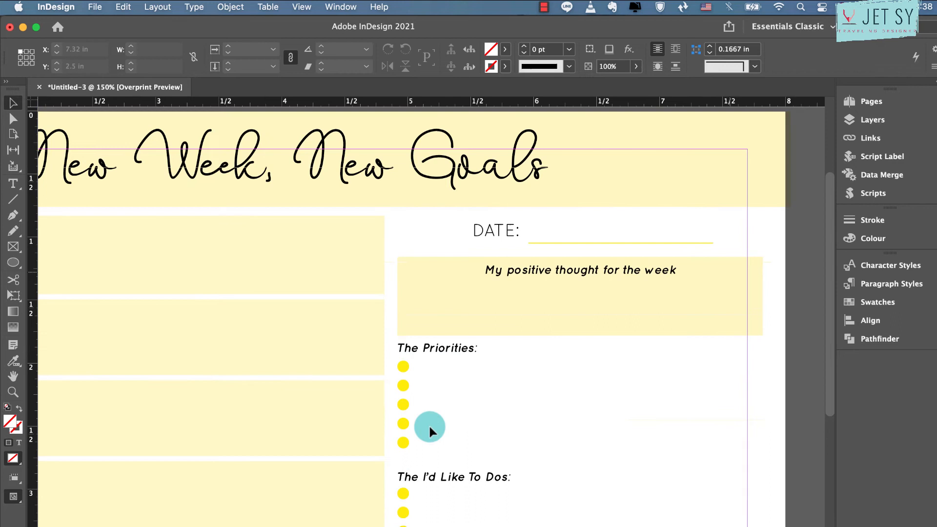
right_click(730, 271)
left_click(743, 461)
left_click(743, 278)
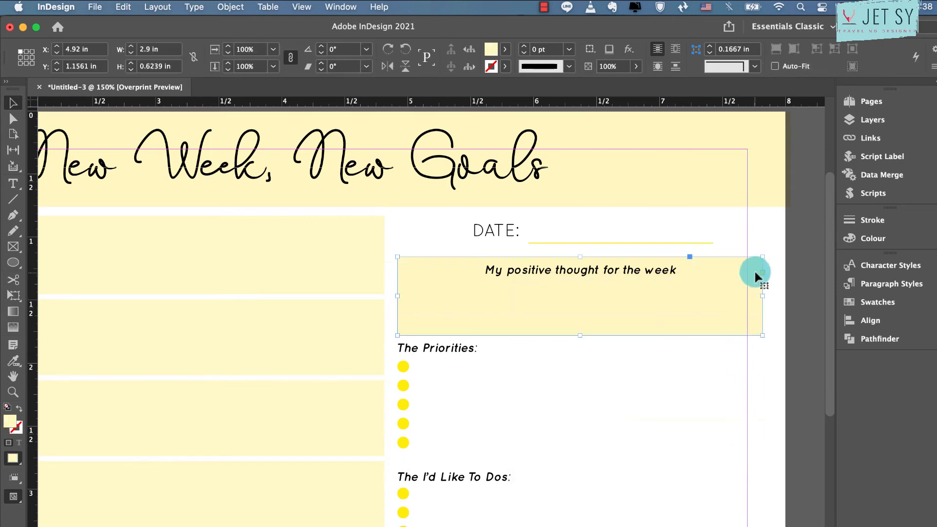
left_click(762, 272)
left_click_drag(762, 256, 739, 256)
left_click_drag(397, 335, 429, 335)
left_click(541, 377)
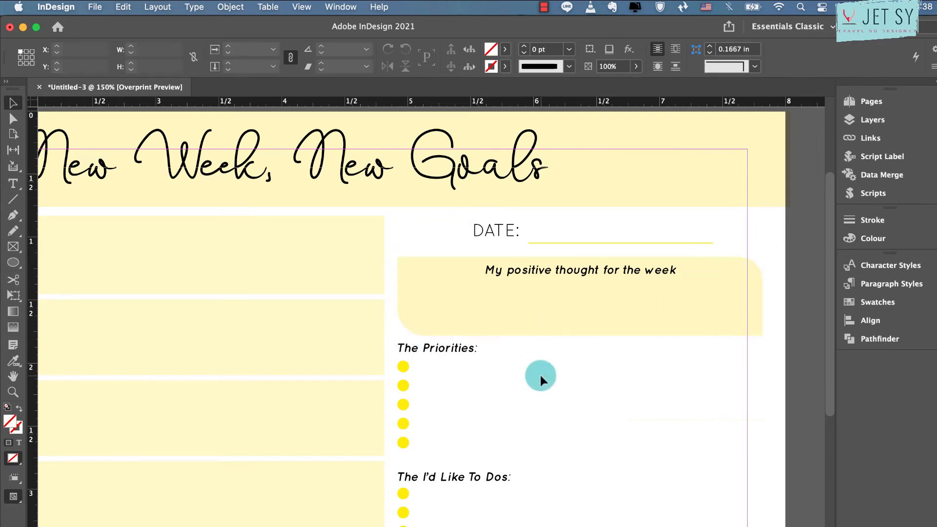
Give the positive-thought box a 0.5 pt stroke in the C=0 M=0 Y=100 K=0 yellow swatch
scroll(540, 377, "down", 5)
left_click(741, 143)
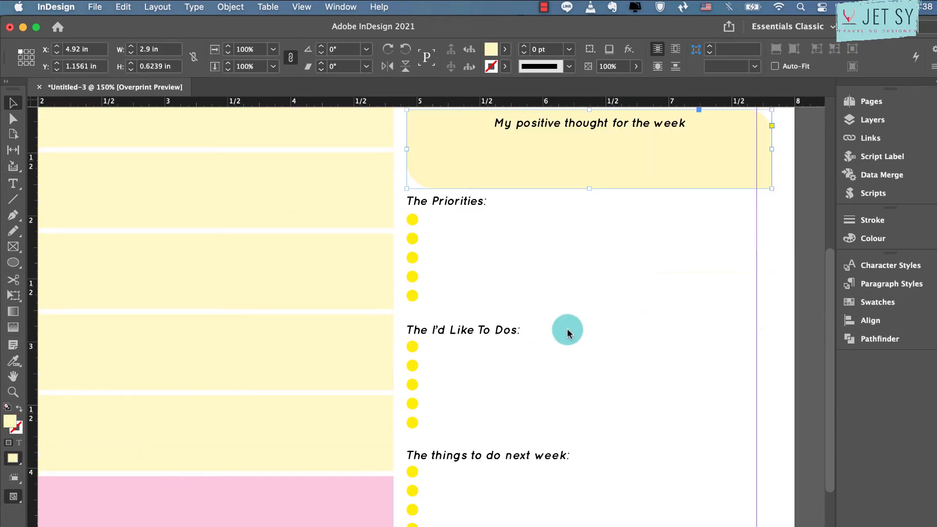
left_click(505, 66)
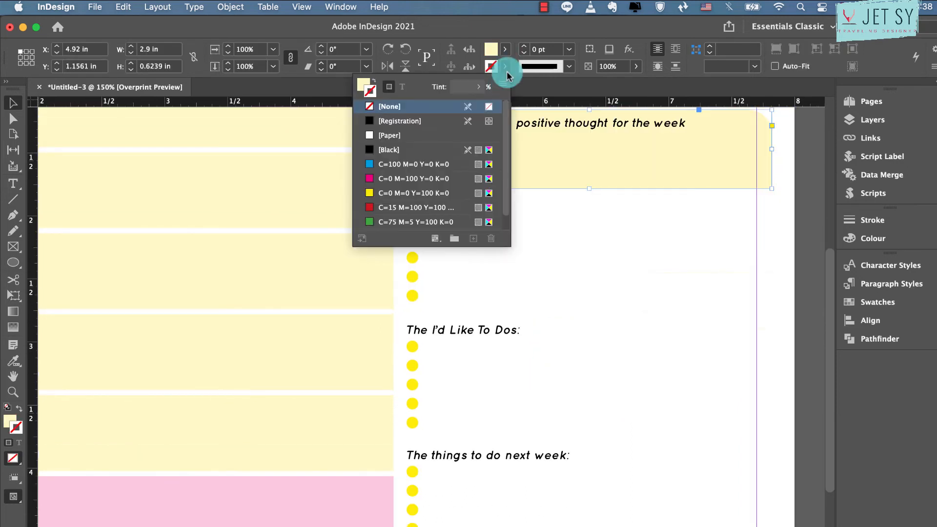
left_click(391, 192)
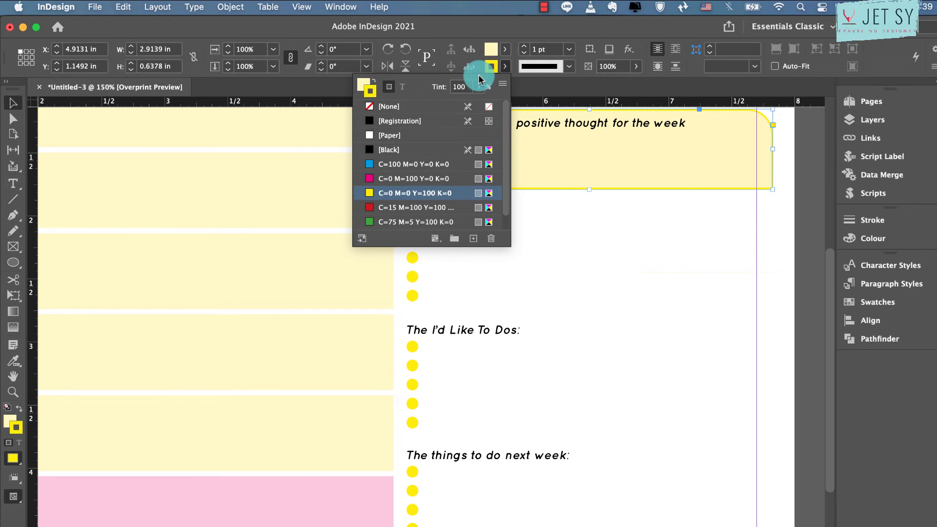
left_click(570, 49)
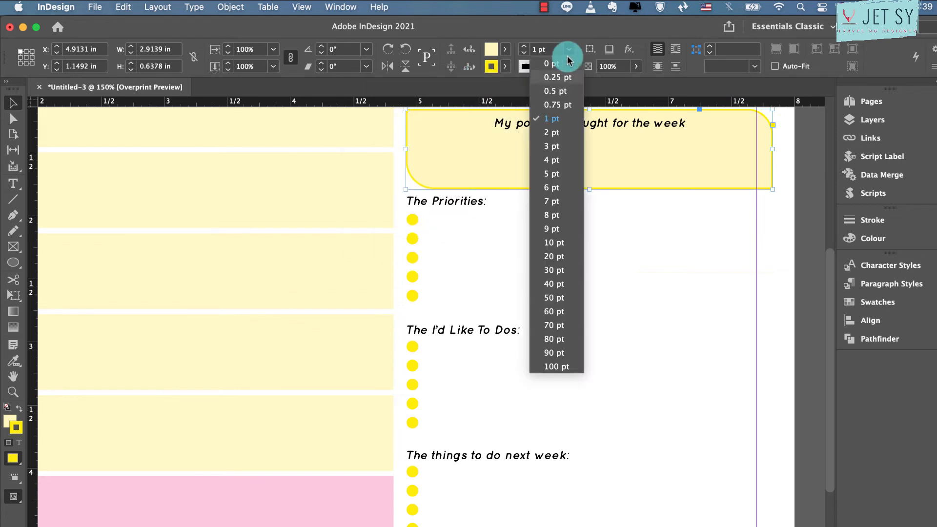
left_click(566, 88)
left_click(717, 312)
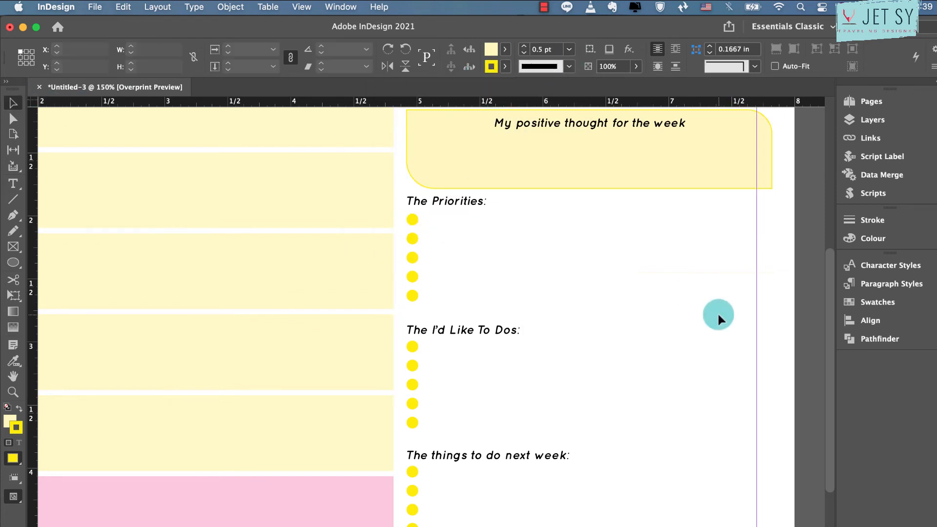
Examine the day boxes and bulleted lists across the page, including the empty strip at its lower edge
scroll(718, 312, "up", 5)
scroll(717, 312, "right", 1)
scroll(718, 312, "down", 6)
scroll(718, 312, "left", 3)
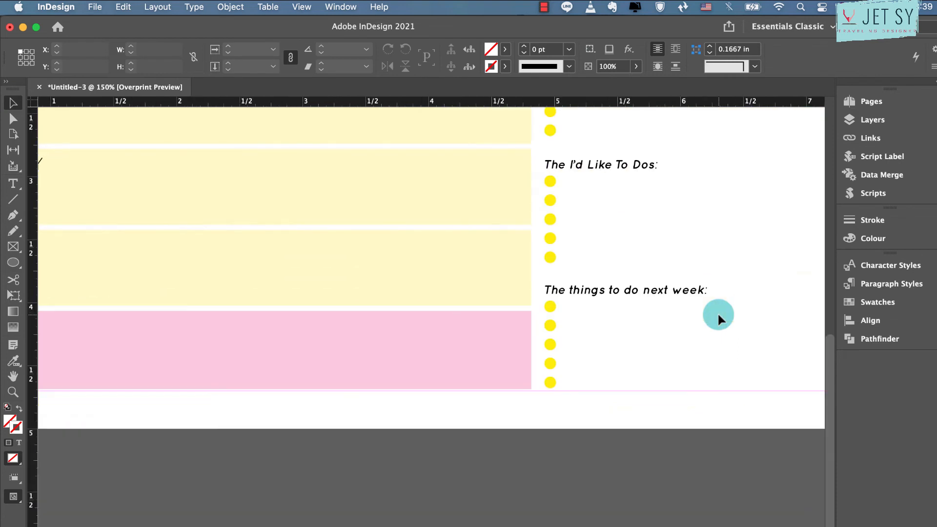
scroll(717, 312, "right", 1)
scroll(717, 312, "left", 2)
scroll(717, 312, "up", 1)
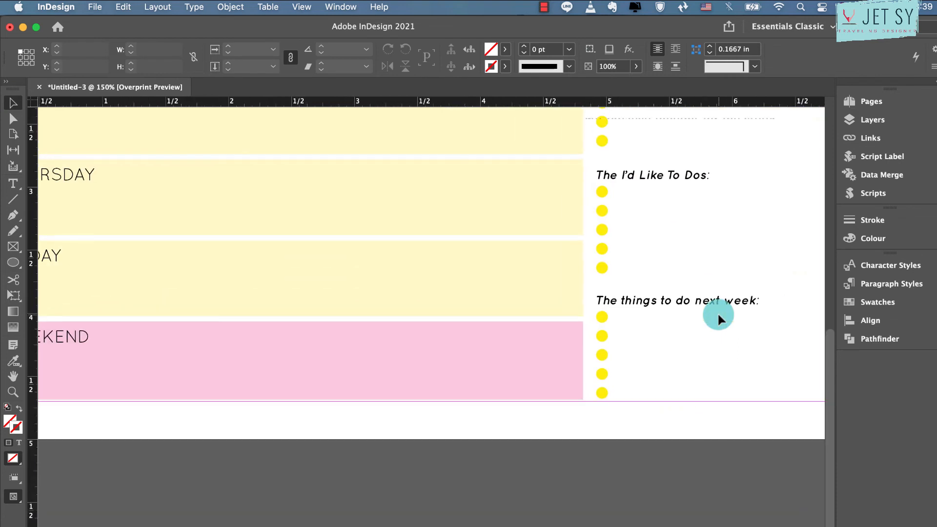
key("super+minus")
key("super+minus")
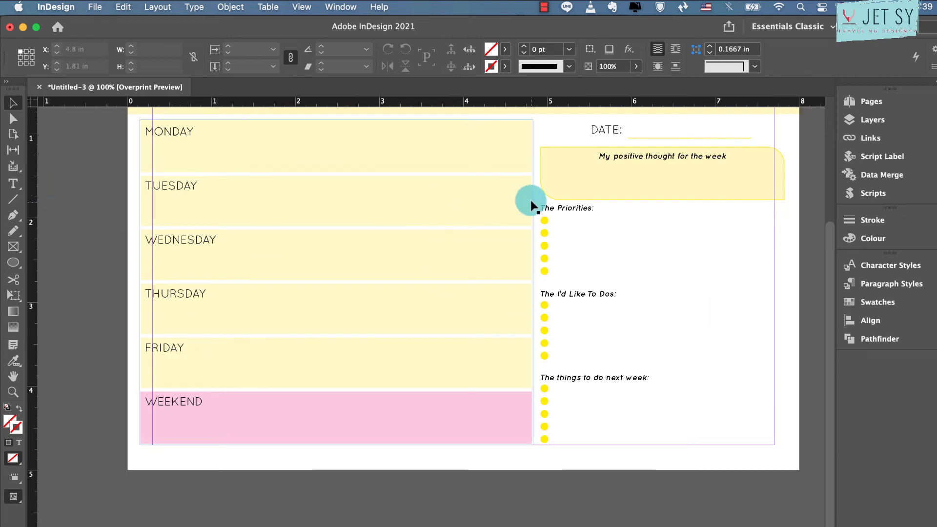
Place a copy of the "My positive thought for the week" text below the weekend box at about X 3.24 in, Y 4.77 in
left_click(630, 154)
key("super+v")
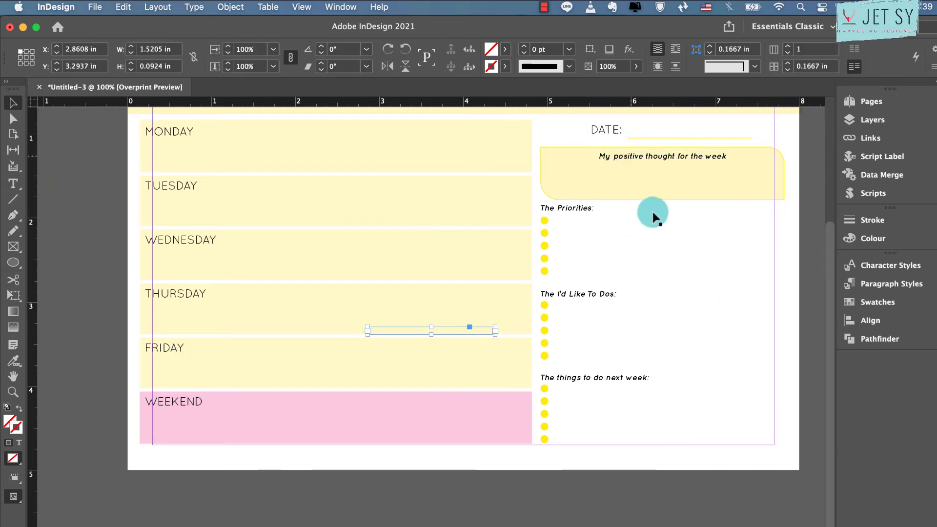
left_click_drag(482, 333, 507, 456)
Set the copied footer text to Quicksand Regular and replace its wording with "YOURSITEURLHERE.COM"
double_click(507, 456)
key("super+a")
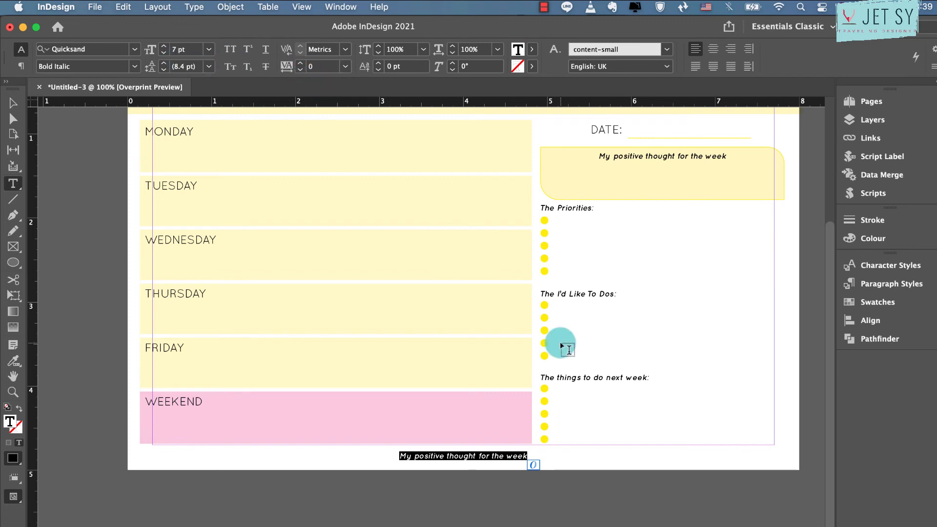
left_click(134, 66)
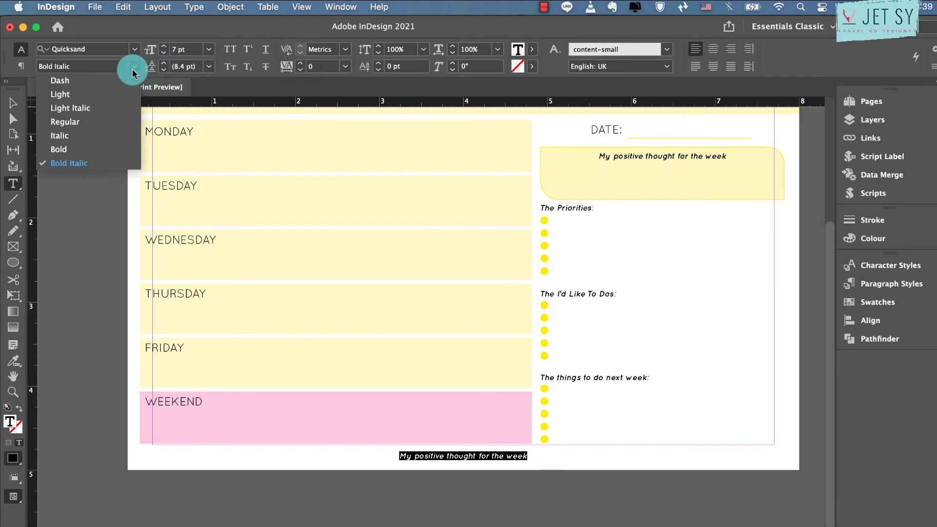
left_click(83, 121)
triple_click(493, 457)
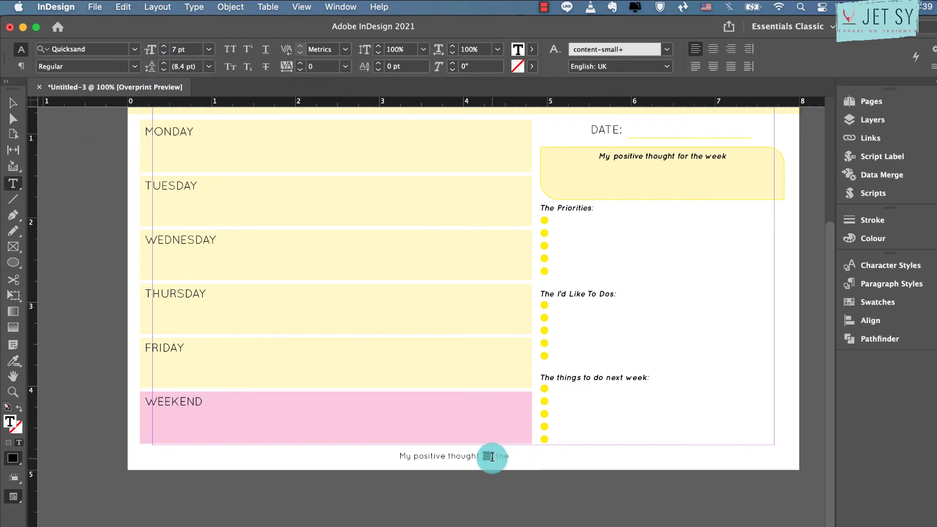
type("JETweek")
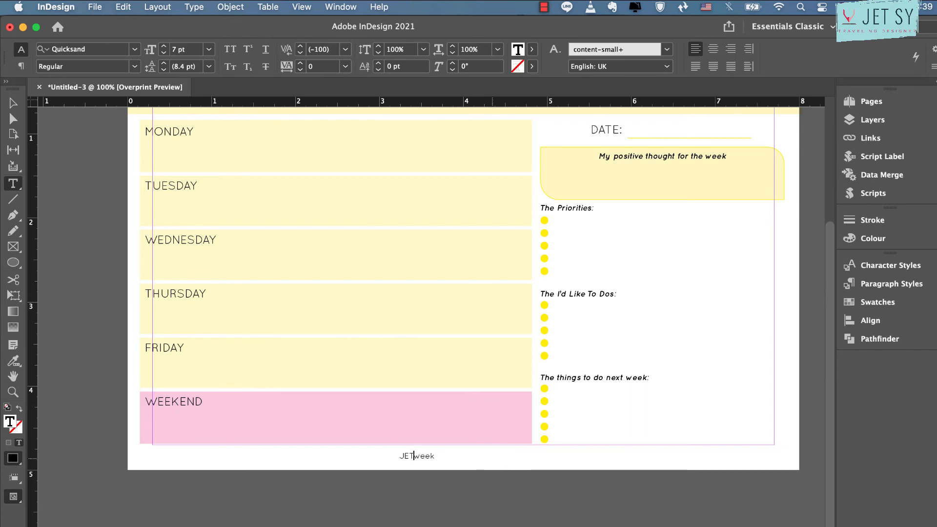
key("super+a")
type("YOUR")
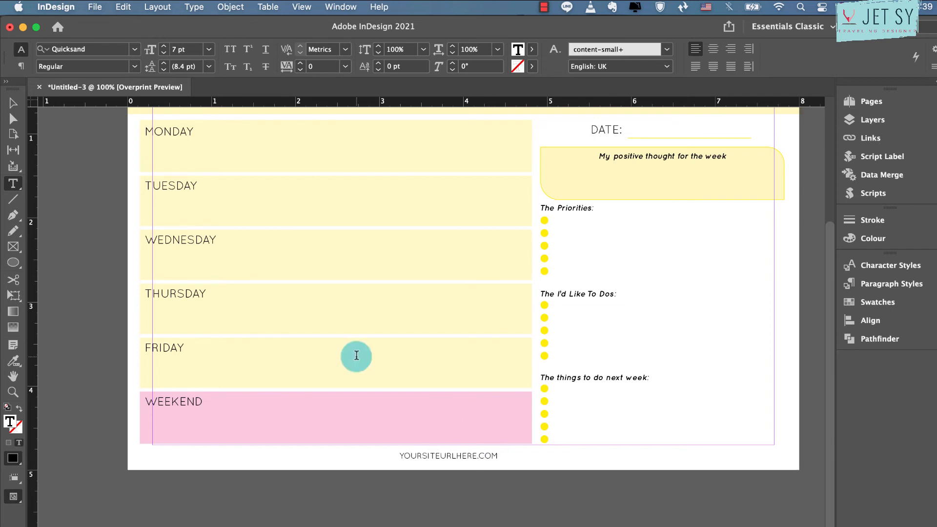
left_click(12, 104)
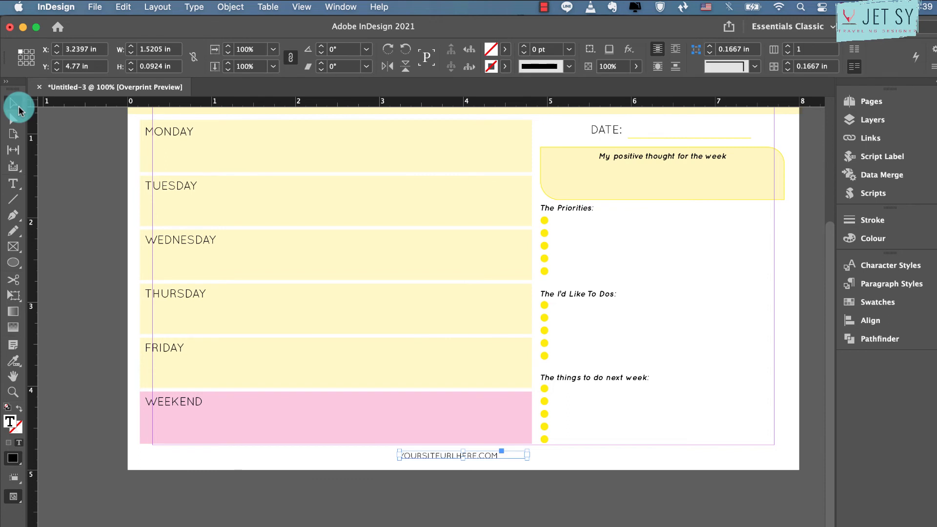
Draw a horizontal line about 3.02 in long before the footer URL and give it the C=0 M=0 Y=100 K=0 yellow stroke
left_click(13, 199)
left_click_drag(141, 454, 395, 454)
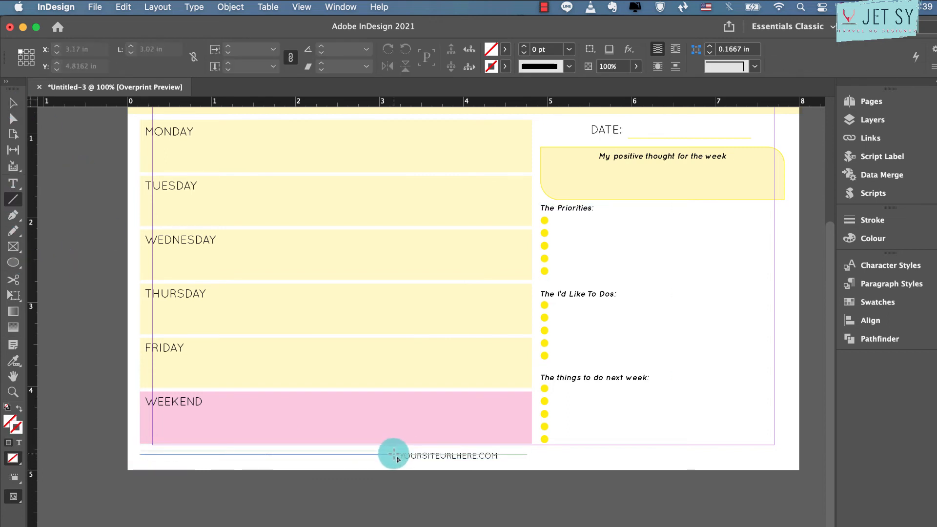
left_click(506, 67)
left_click(401, 193)
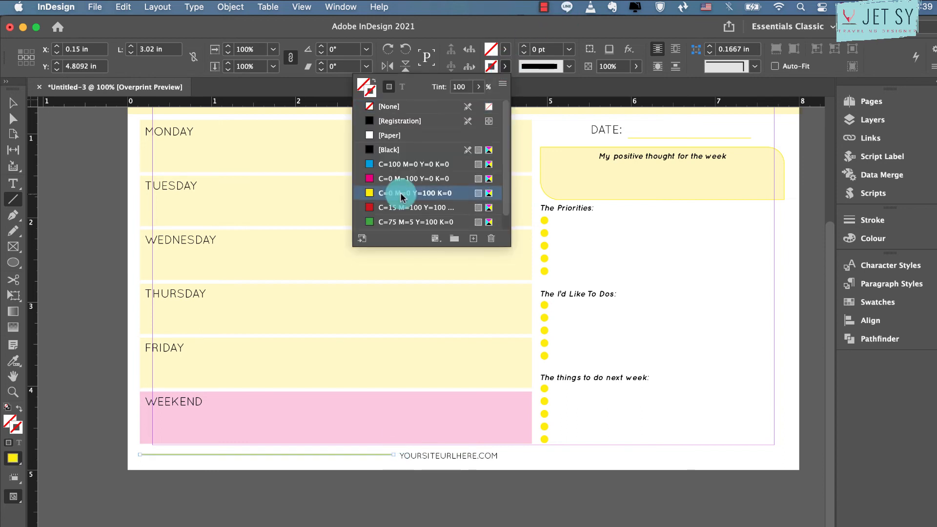
left_click(13, 103)
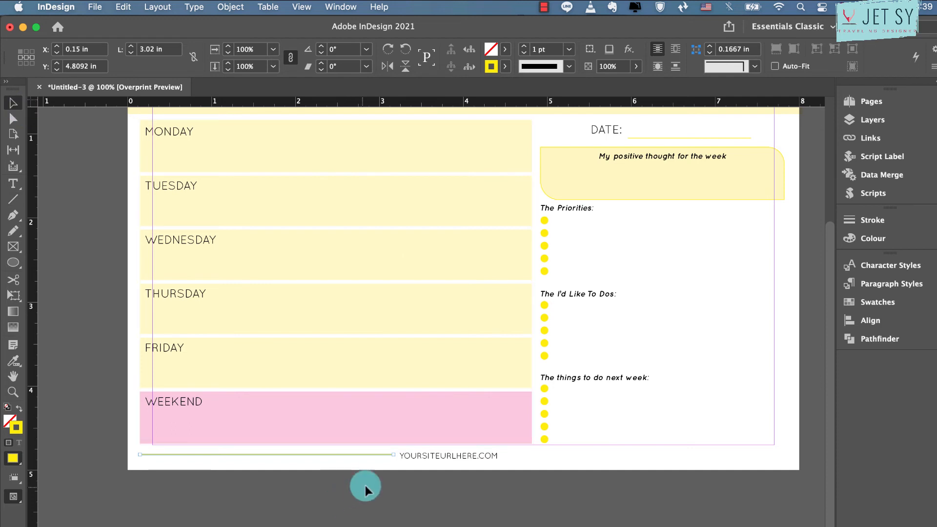
Copy the yellow line to the other side of the footer URL at X 4.47 in and extend it to the positive-thought box's outer edge
left_click_drag(549, 454, 695, 459)
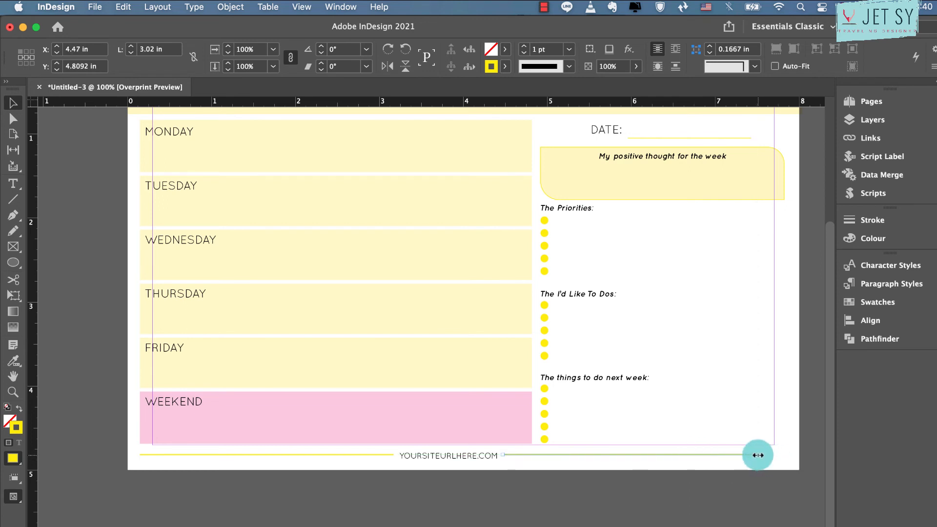
left_click_drag(758, 456, 758, 455)
left_click(740, 474)
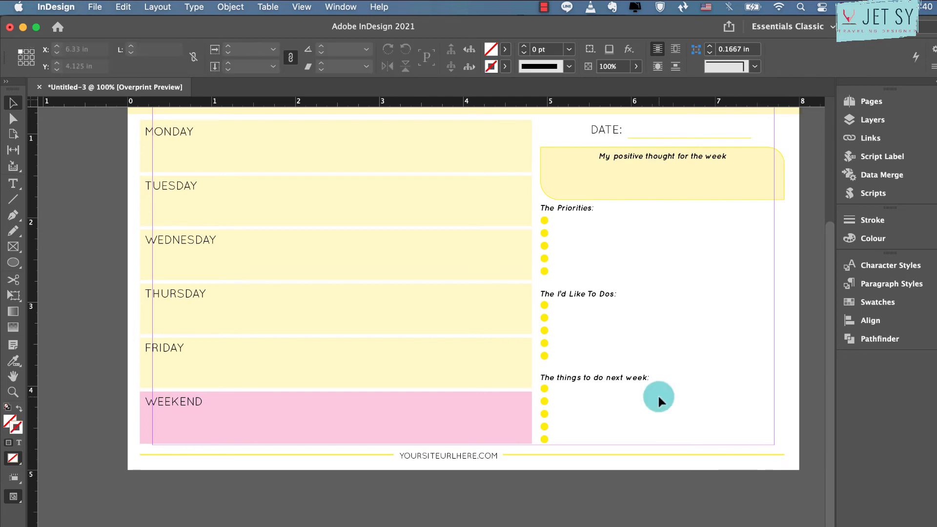
Show the planner page in Preview mode without guides
scroll(658, 394, "up", 4)
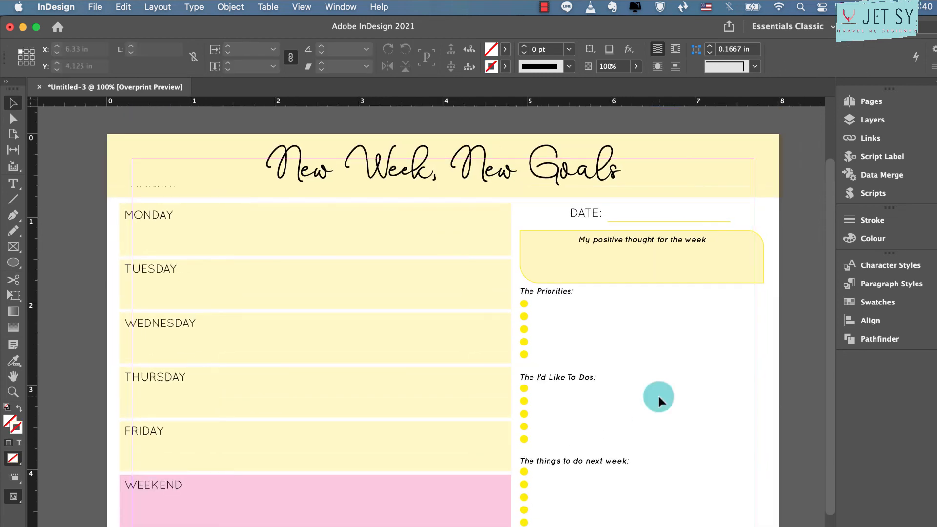
key("super+w")
left_click(537, 326)
key("w")
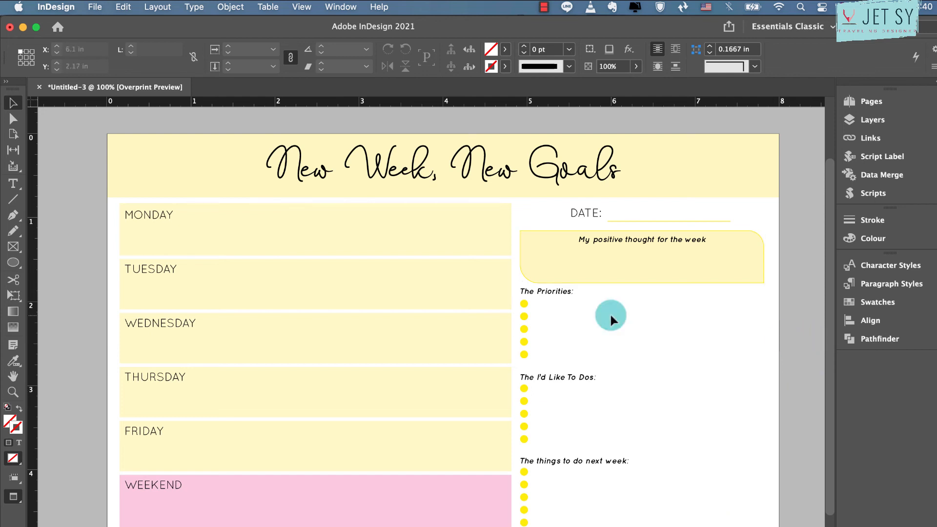
Ungroup the five yellow circles under "The Priorities:" heading
left_click(521, 310)
right_click(522, 310)
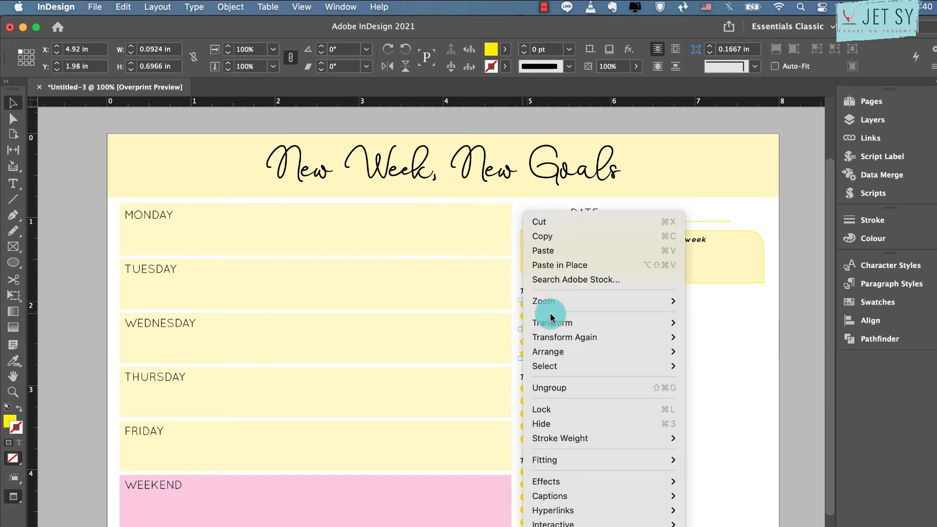
left_click(695, 356)
right_click(520, 318)
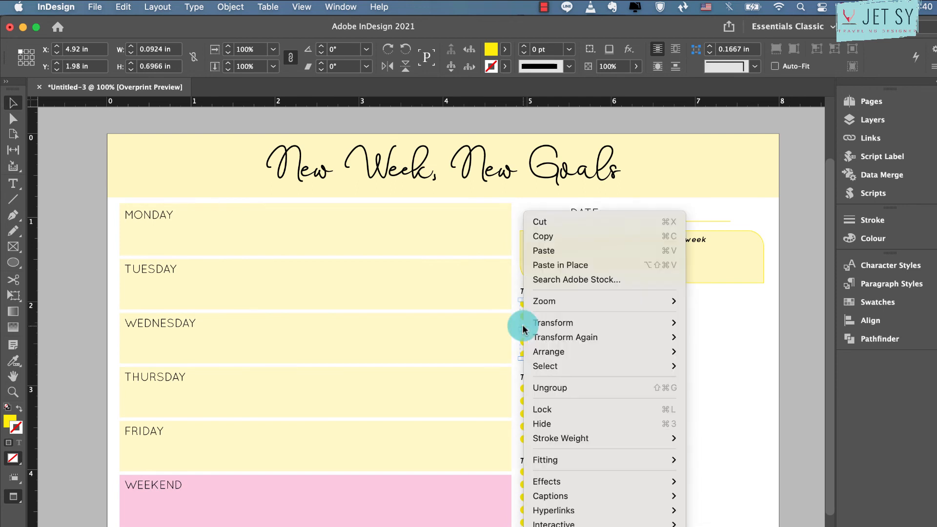
left_click(596, 389)
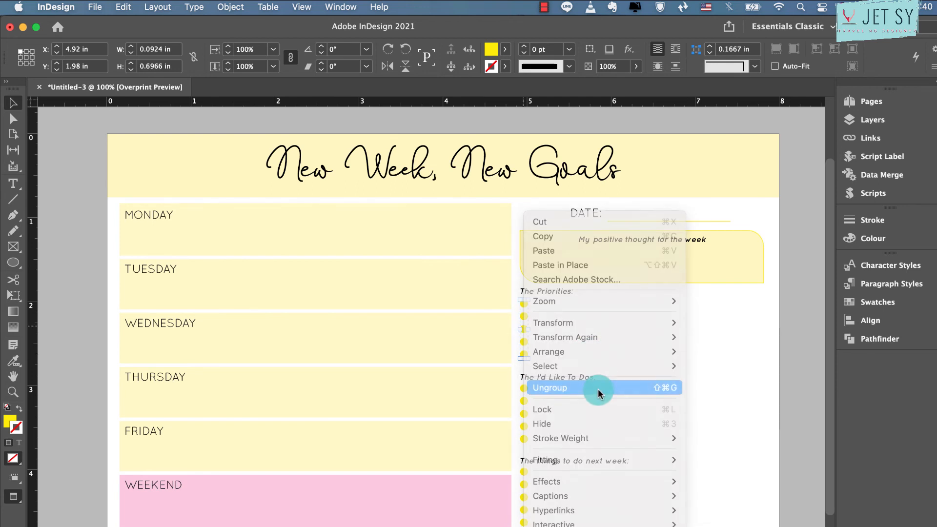
key("super+equal")
left_click(598, 388)
Nudge the lower four Priorities circles down to Y 2.1606 in, and move the last circle down to Y 2.6726 in
left_click(430, 324)
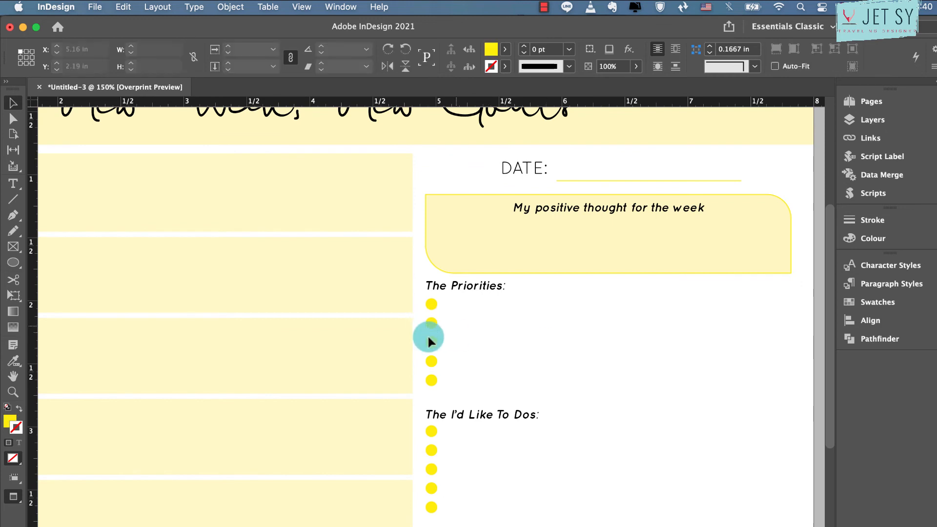
left_click_drag(456, 320, 434, 393)
key("Down")
key("Down")
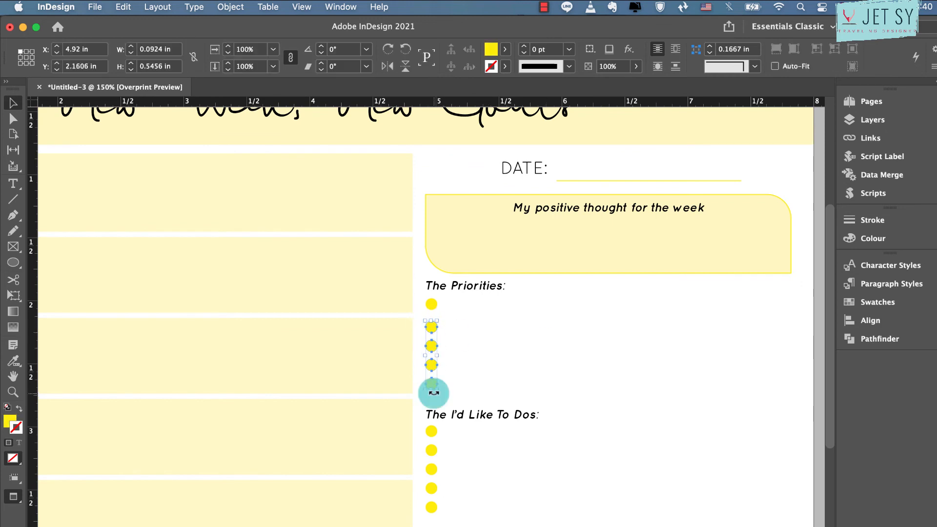
left_click(446, 388)
left_click_drag(434, 391, 434, 395)
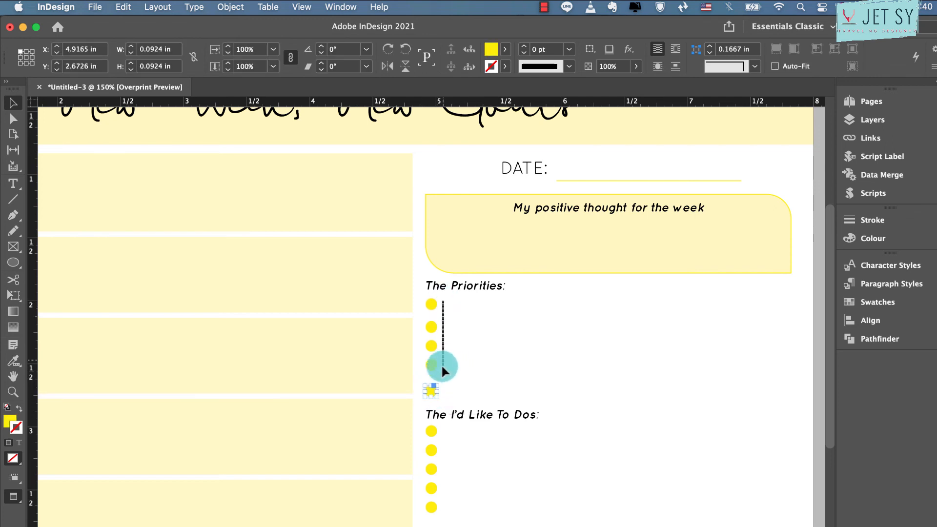
Distribute the five Priorities circles evenly by their vertical centers and group them
left_click_drag(441, 364, 429, 397)
left_click(865, 319)
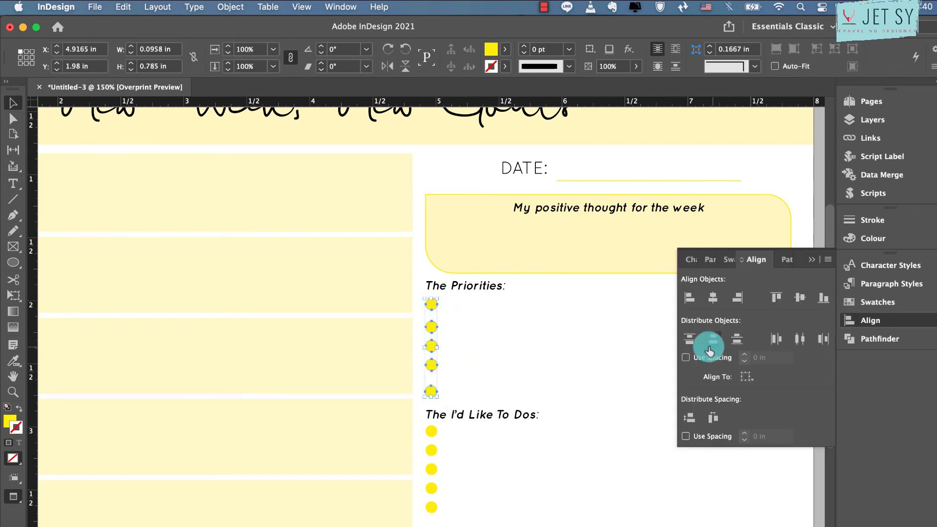
left_click(710, 344)
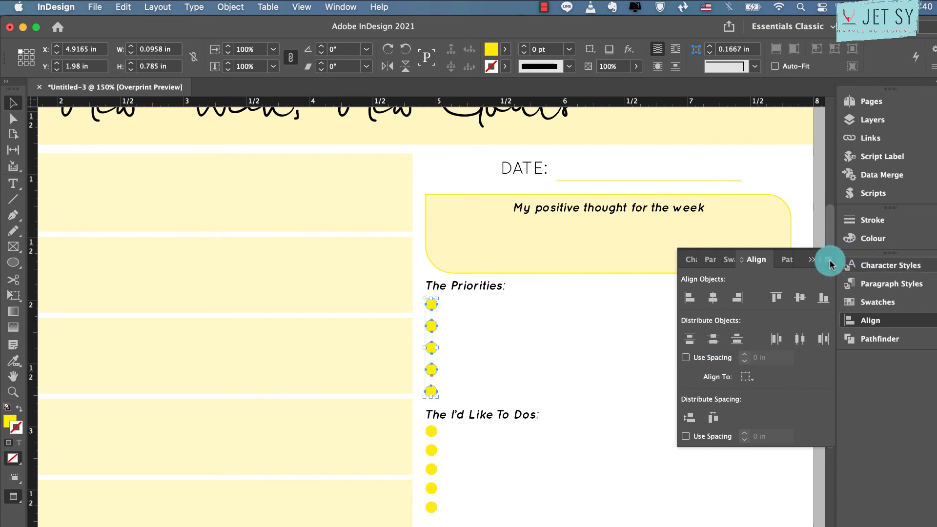
left_click(811, 260)
key("super+g")
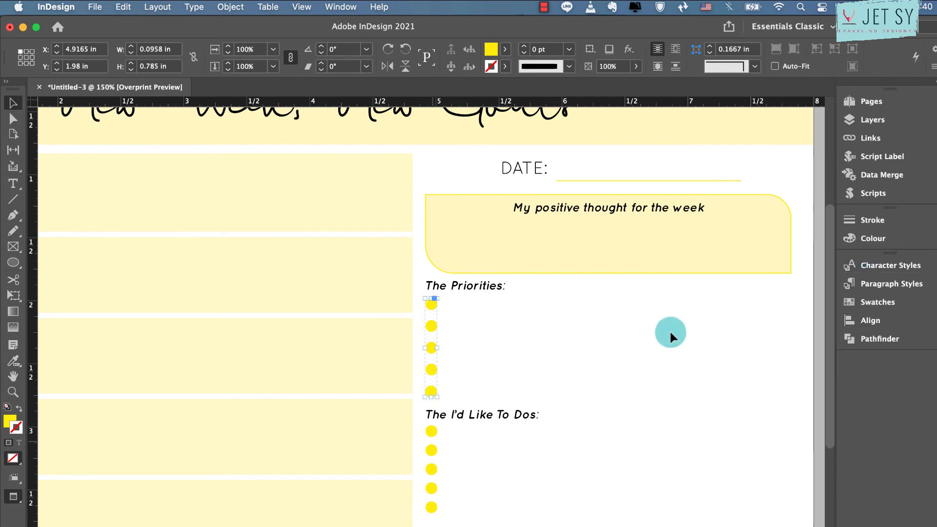
Replace the circles under "The I'd Like To Dos:" with a copy of the respaced Priorities group at Y 2.9982 in
left_click(670, 332)
key("Delete")
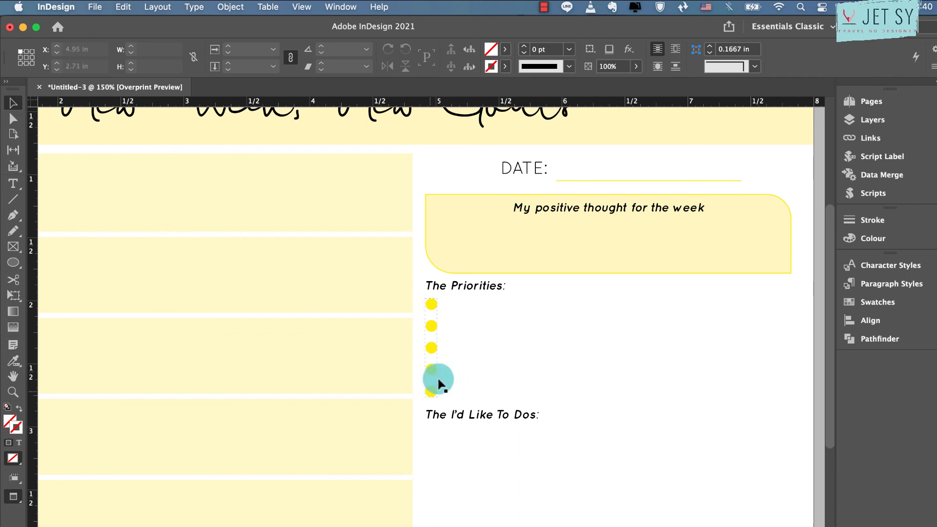
left_click_drag(439, 383, 436, 519)
Replace the circles under "The things to do next week:" with a copy of the respaced circle group at Y 4.0242 in
scroll(491, 510, "down", 10)
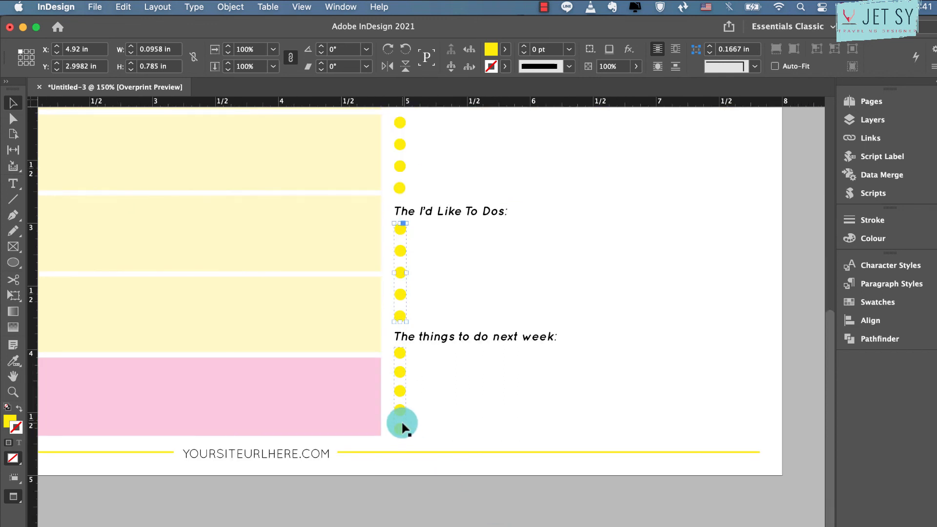
left_click(402, 426)
key("Delete")
key("cmd+v")
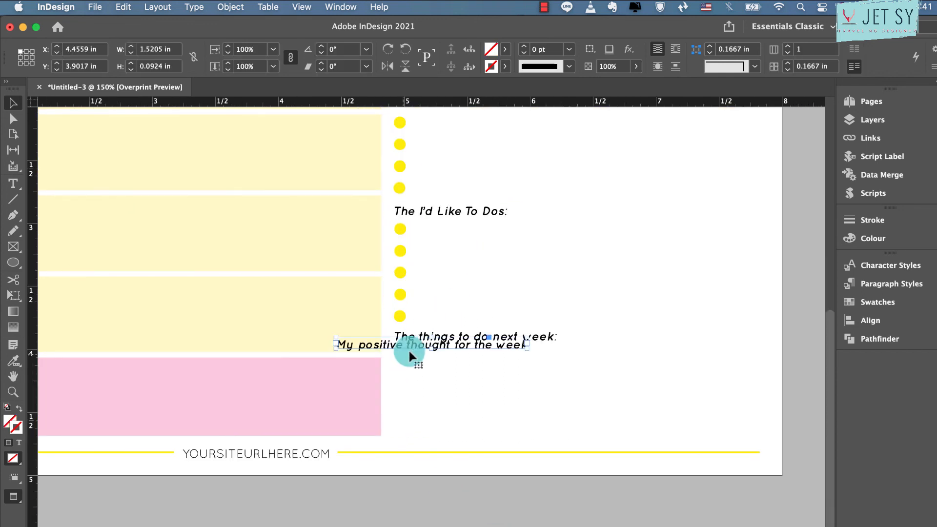
key("super+z")
left_click_drag(402, 275, 400, 410)
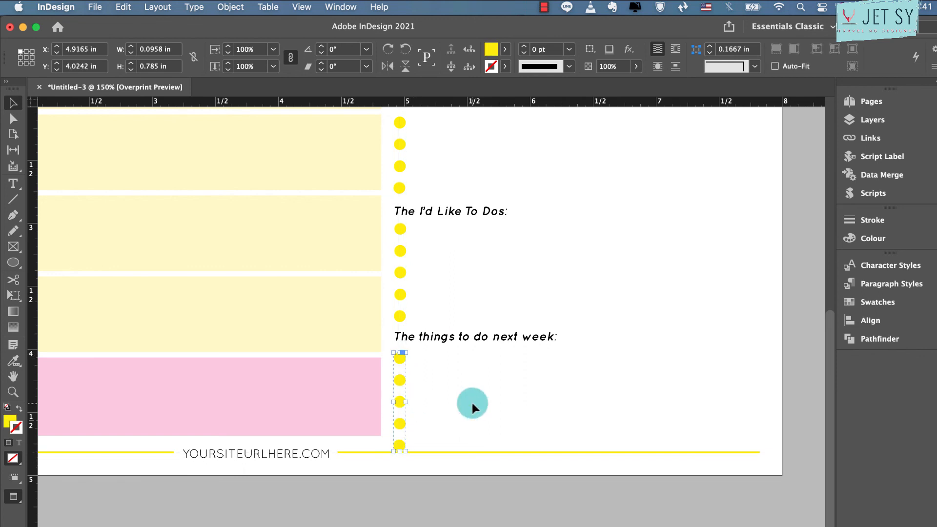
Nudge the "My positive thought for the week" box up slightly, closer to the DATE line
left_click(472, 403)
left_click(453, 338)
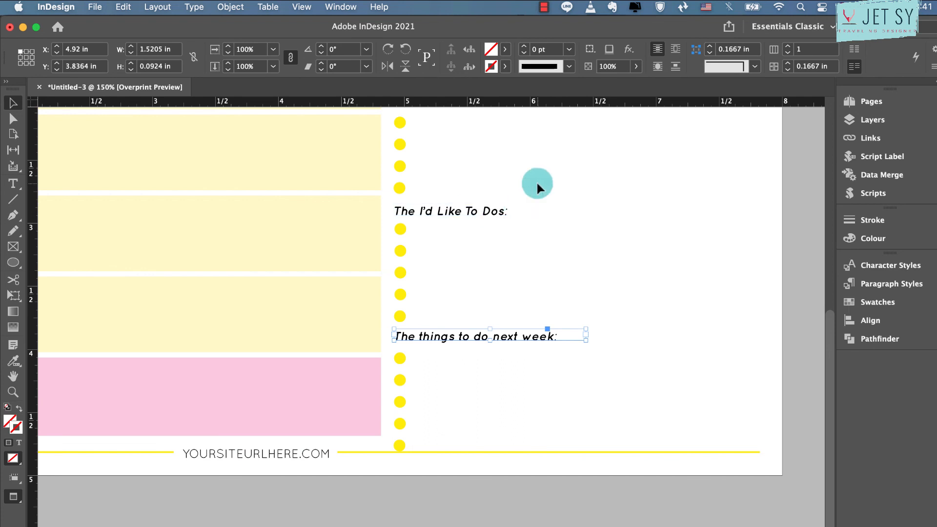
scroll(537, 181, "up", 5)
left_click(514, 259)
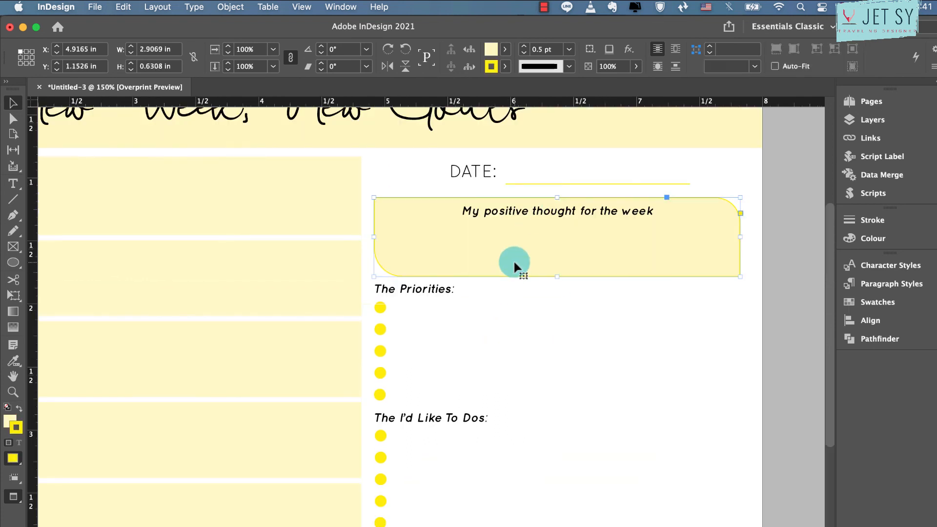
key("Up")
key("Up")
key("Up")
key("Up")
key("Up")
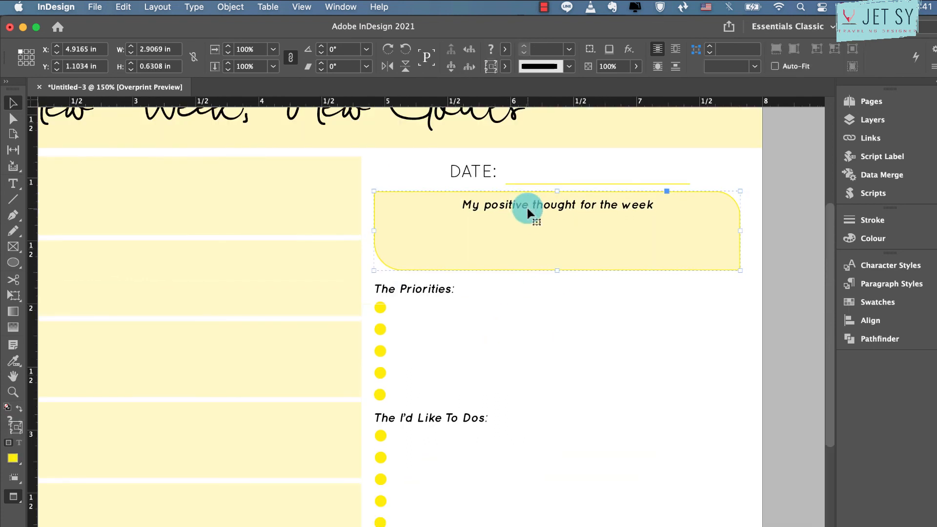
Nudge the DATE text and its underline up slightly, closer to the title banner
left_click(514, 173)
key("Up")
key("Up")
key("Up")
key("Up")
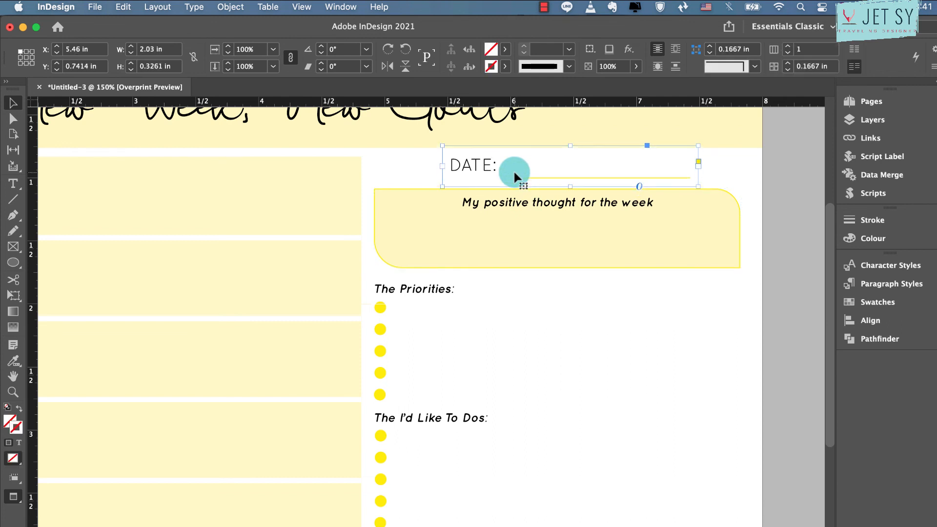
Nudge the three list headings and all their yellow circles up together toward the positive-thought box
left_click(519, 284)
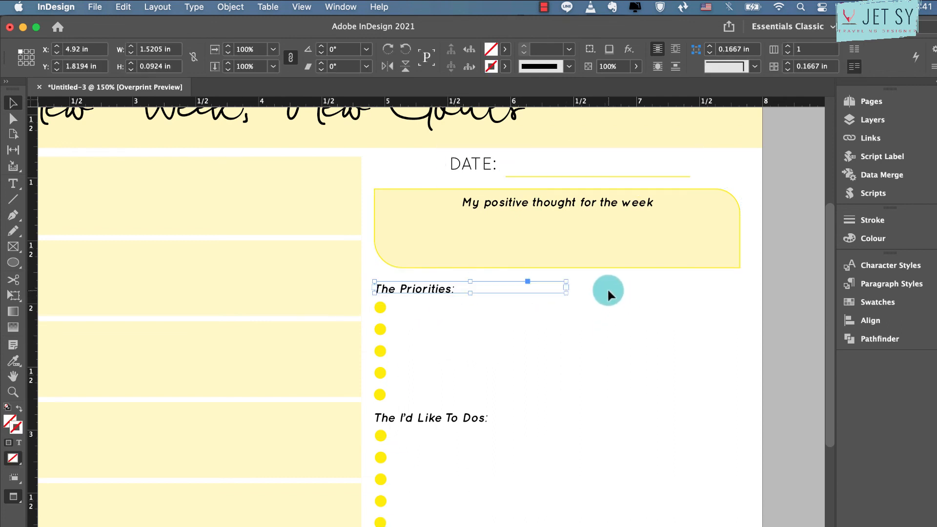
left_click_drag(608, 293, 377, 518)
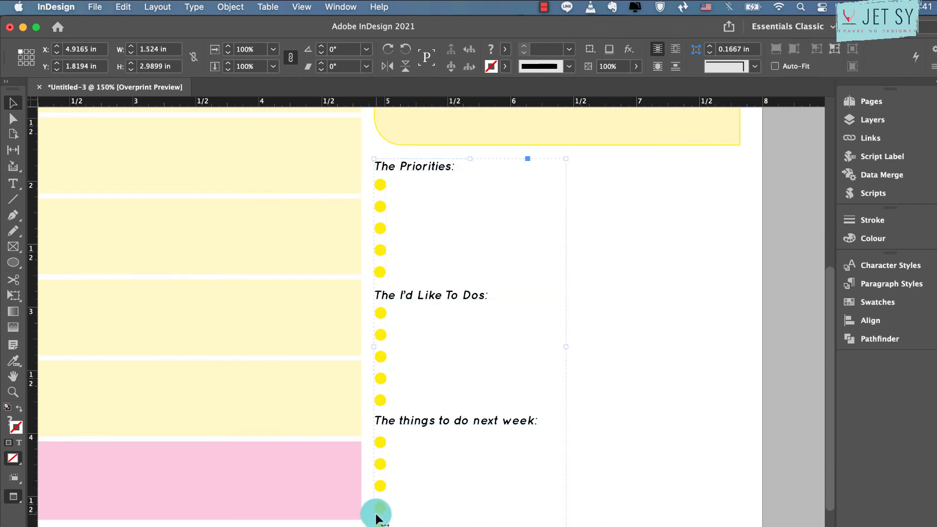
key("Up")
key("Up")
key("Up")
key("Up")
key("Up")
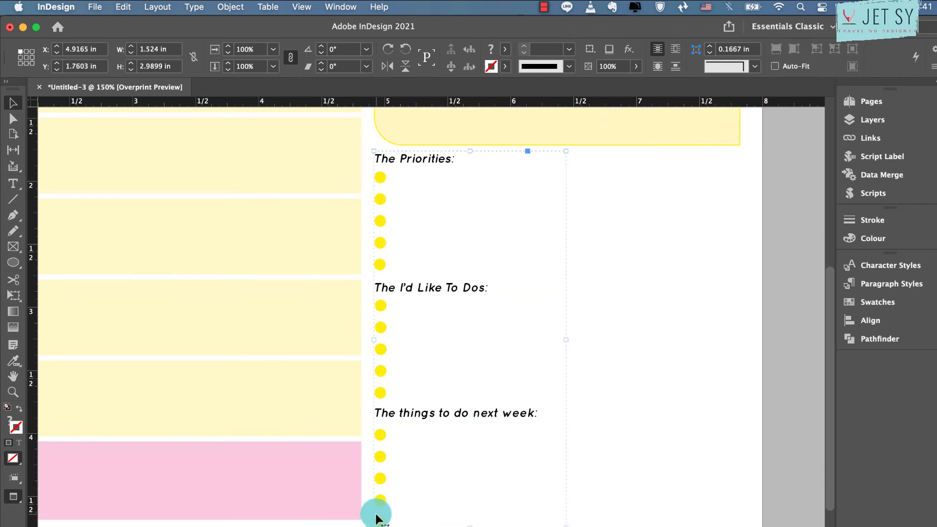
left_click(662, 475)
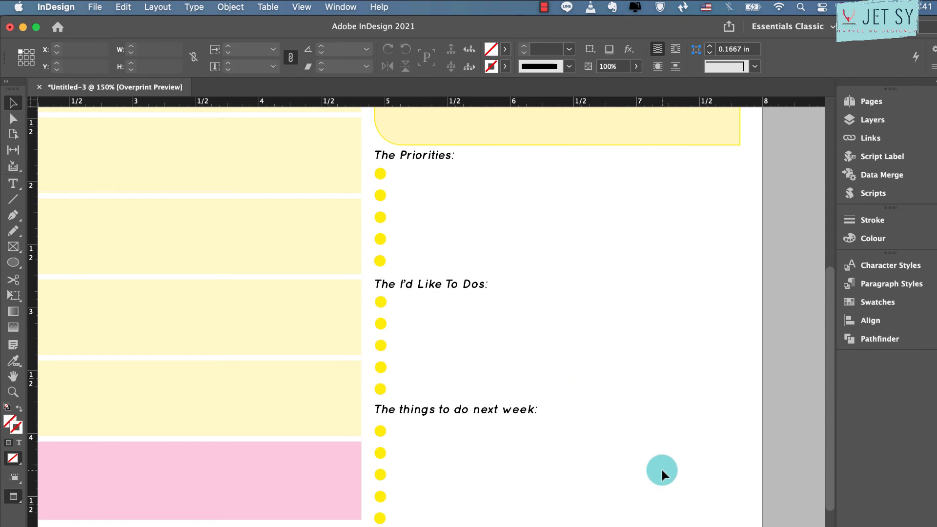
Nudge the positive-thought box up to about Y 1.04 in, closer beneath the DATE line
scroll(662, 472, "up", 8)
left_click(627, 297)
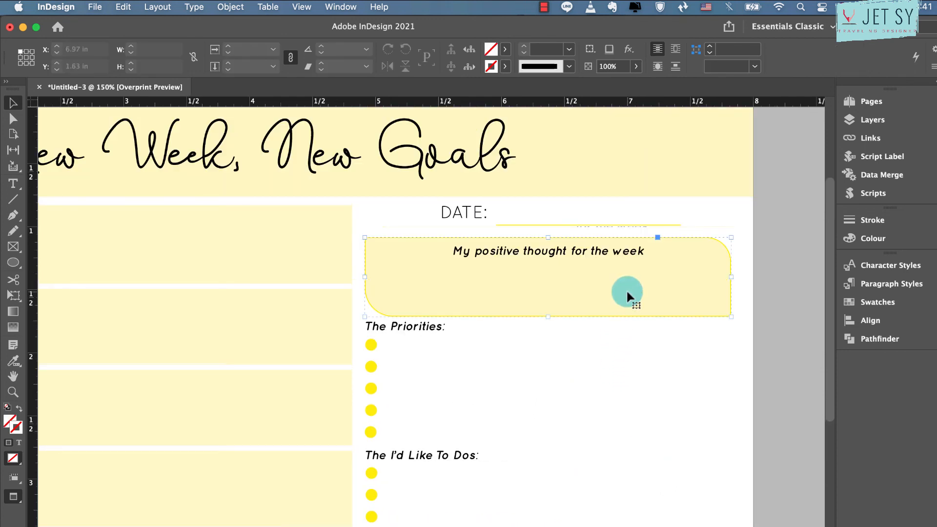
key("Up")
key("Up")
key("Up")
key("Up")
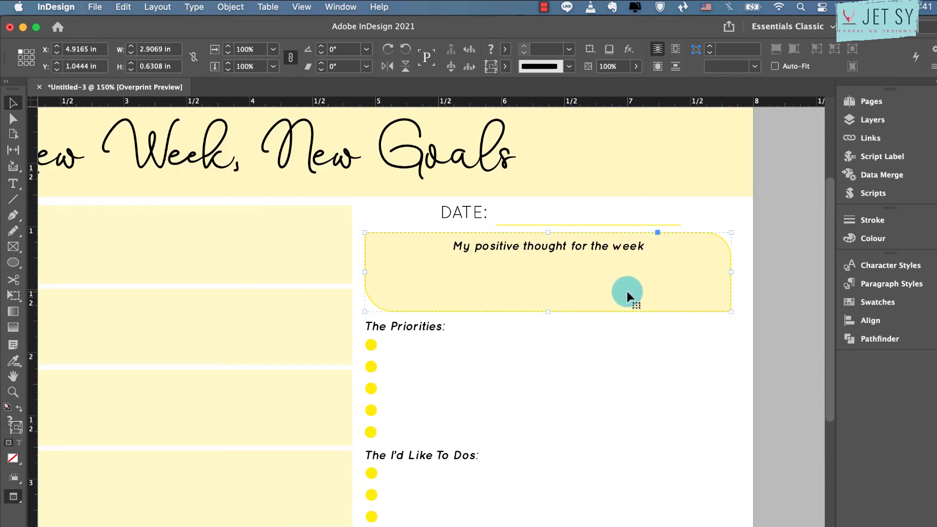
Nudge the three headings and their bullet lists slightly further up to widen the gap above the footer line
left_click(594, 329)
scroll(594, 330, "down", 10)
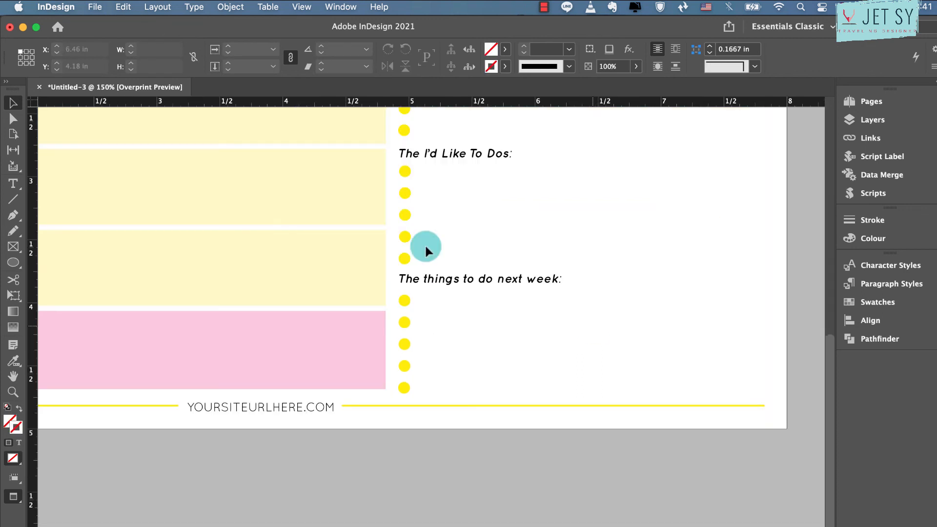
left_click(406, 276)
left_click(659, 280)
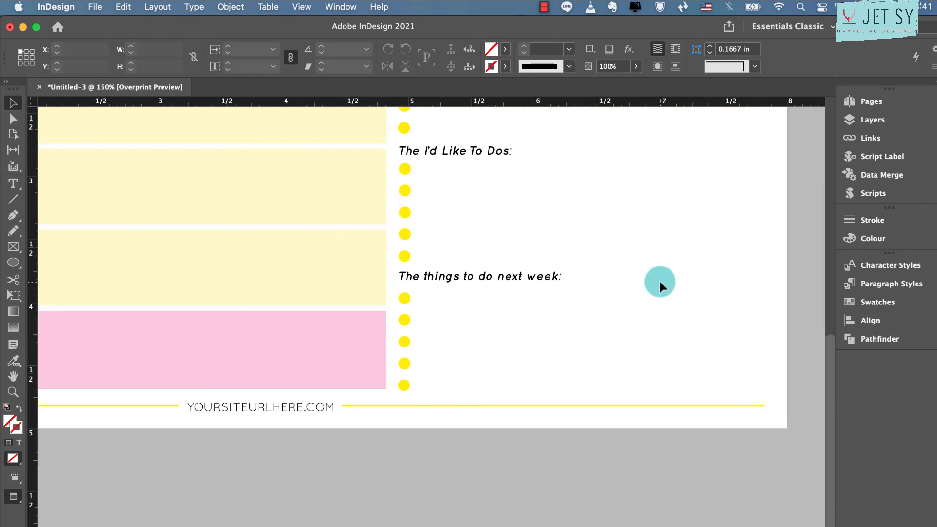
Check the spacing of the whole planner page at 100% zoom, from title banner to URL footer
key("super+minus")
key("super+minus")
scroll(675, 291, "up", 4)
scroll(675, 291, "left", 3)
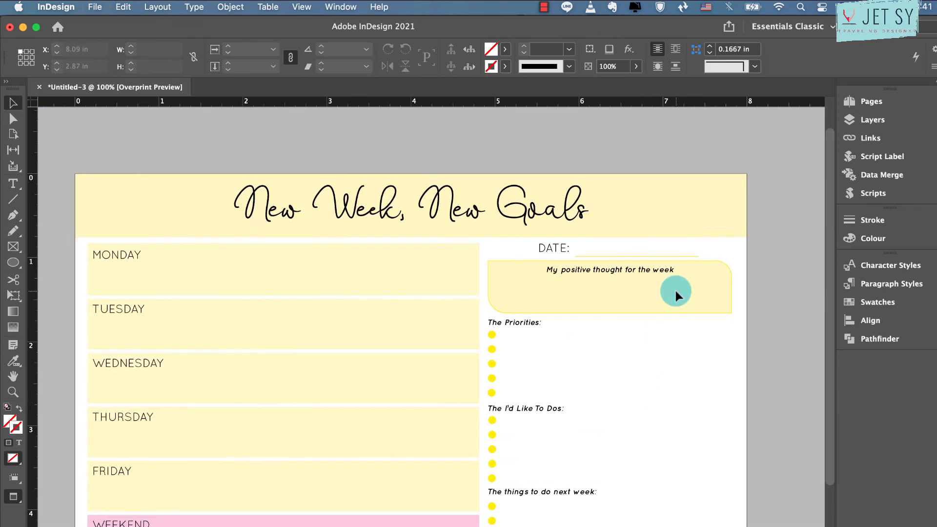
scroll(676, 291, "down", 3)
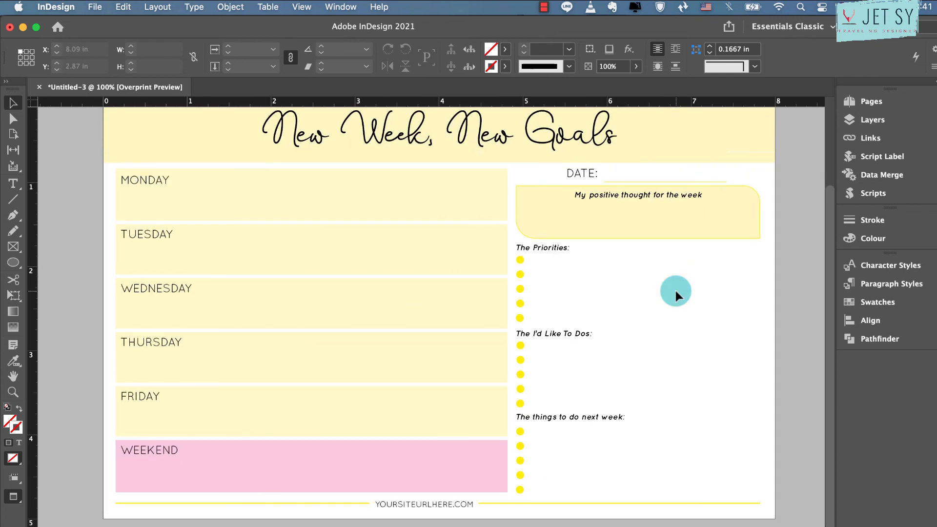